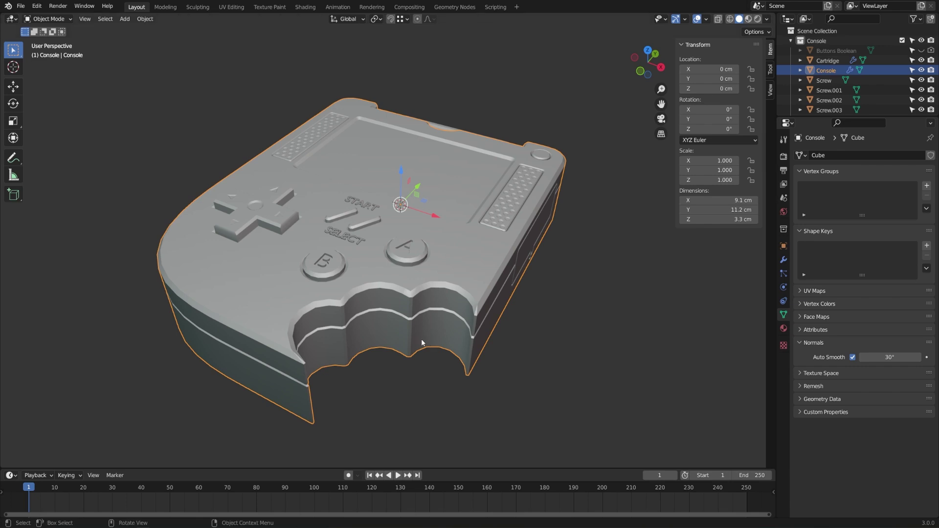
Mark the top outer edges at the four arm ends of the console's D-pad as sharp
middle_drag(345, 184, 285, 254)
scroll(347, 272, up, 3)
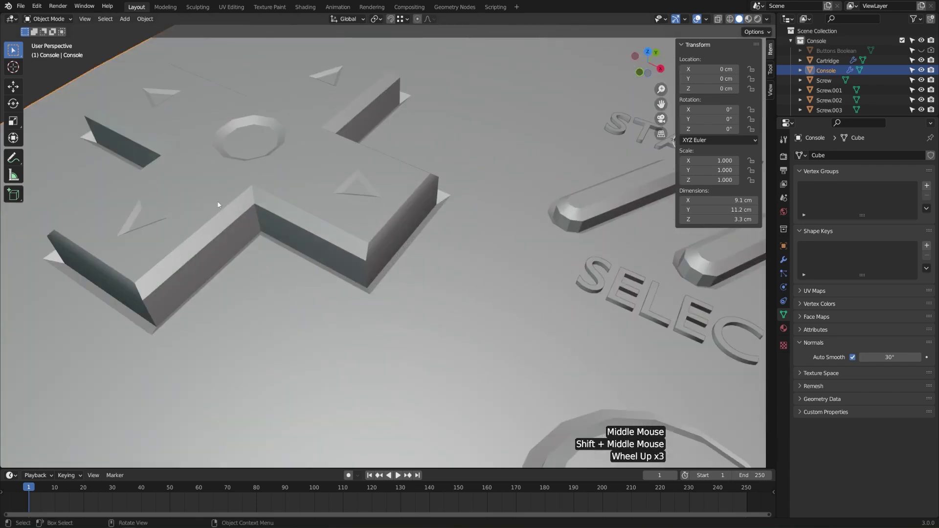
mouse_move(321, 232)
middle_down()
mouse_move(352, 239)
mouse_move(319, 233)
middle_up()
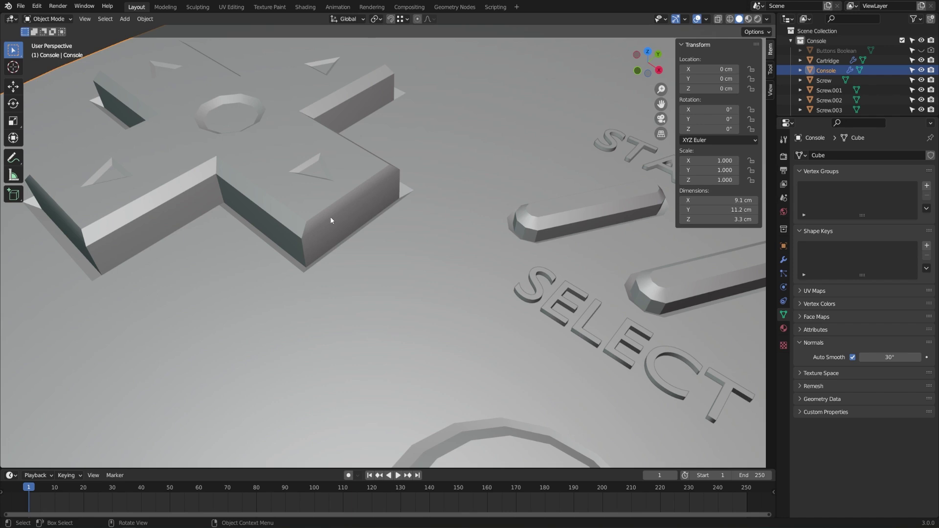
key(Tab)
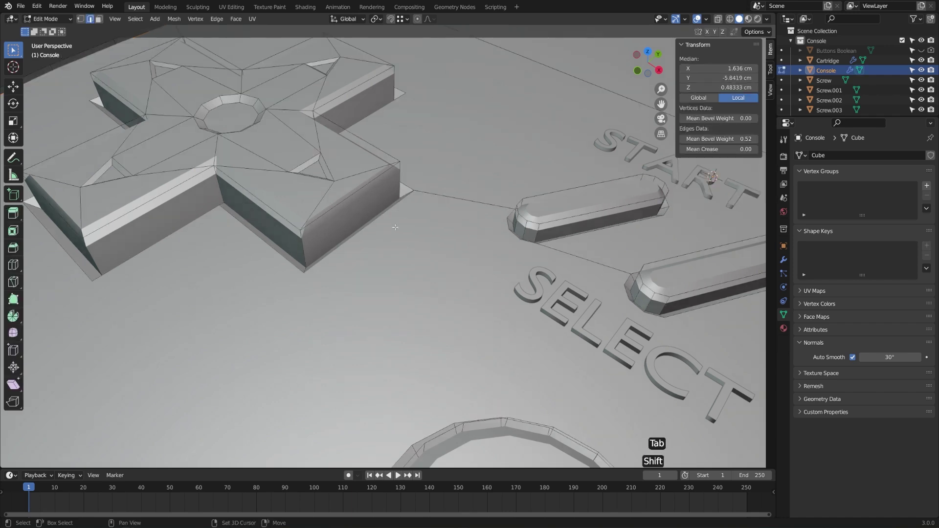
shift+middle_drag(362, 192, 462, 210)
click(420, 216)
shift+click(310, 234)
middle_drag(311, 233, 456, 258)
shift+click(400, 206)
scroll(430, 176, up, 2)
scroll(453, 114, down, 1)
shift+click(453, 113)
right_click(460, 240)
click(465, 237)
key(Tab)
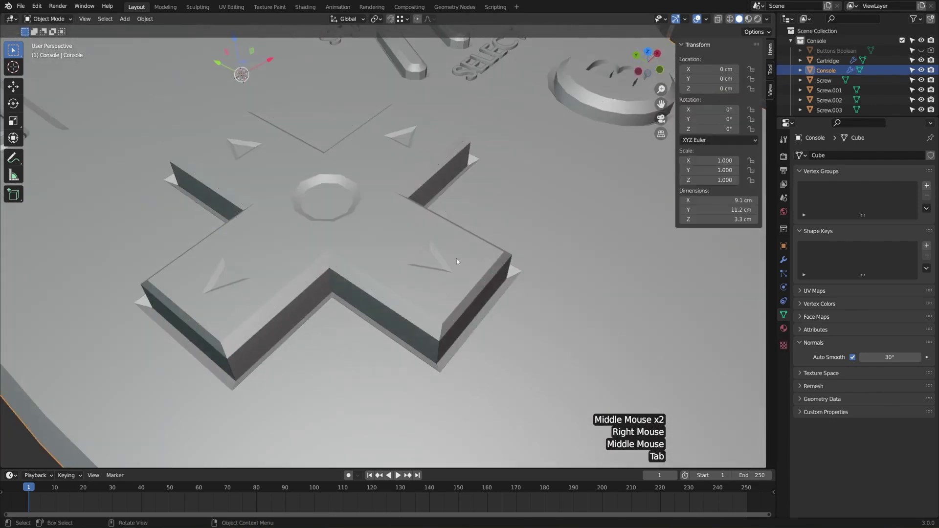
Compare the console with the coloured reference drawing and rename its material as Plastic Orange
scroll(569, 259, down, 2)
middle_drag(569, 259, 477, 261)
scroll(578, 254, down, 1)
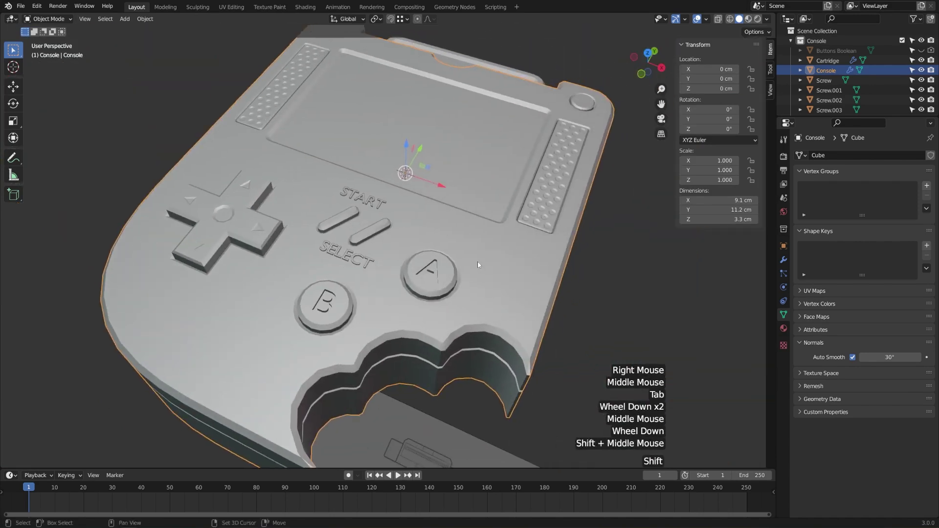
click(784, 329)
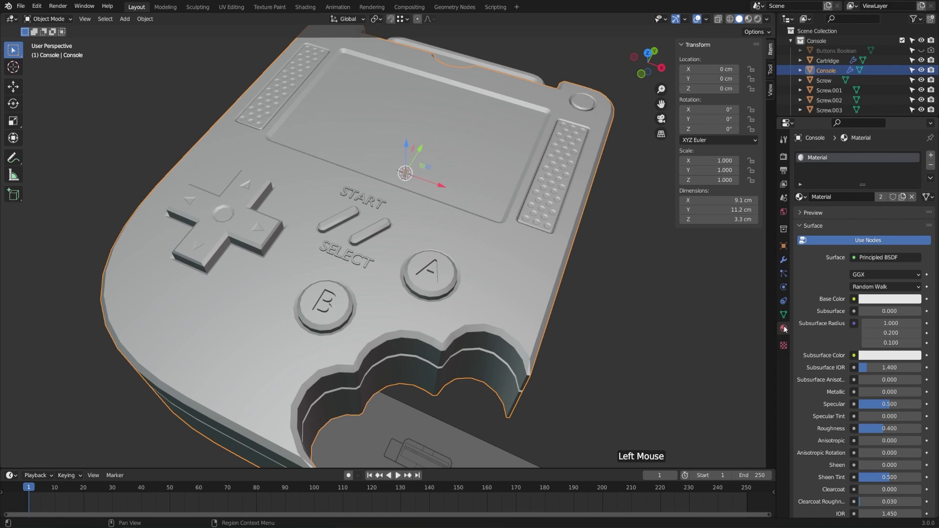
scroll(574, 341, down, 2)
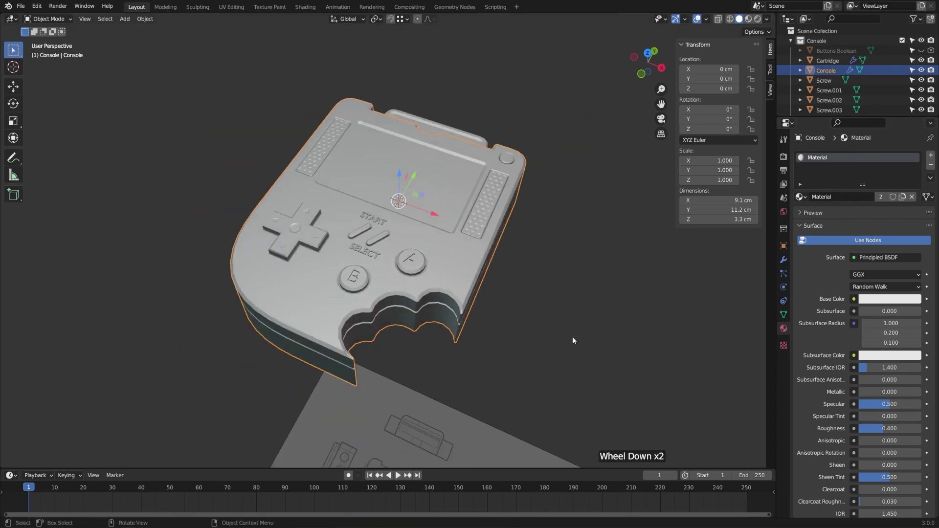
middle_drag(573, 341, 589, 383)
key(KP_7)
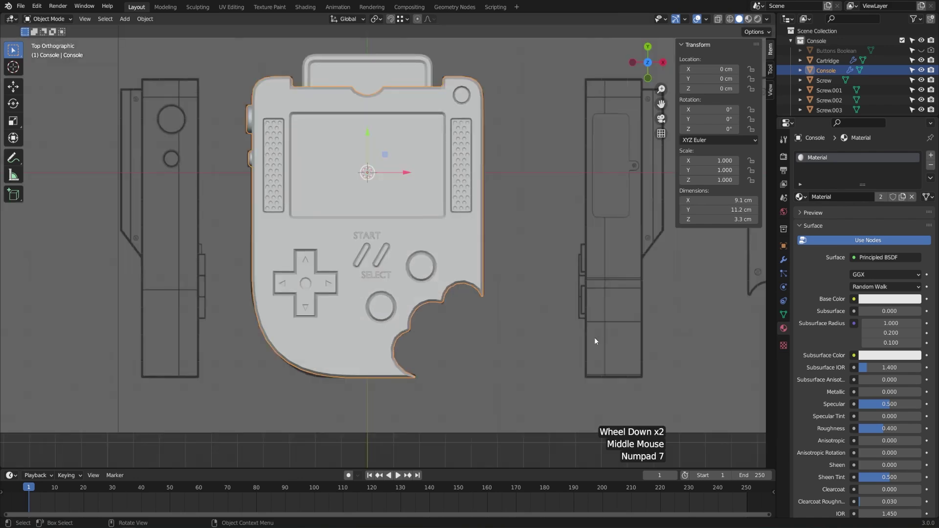
shift+middle_drag(595, 341, 377, 309)
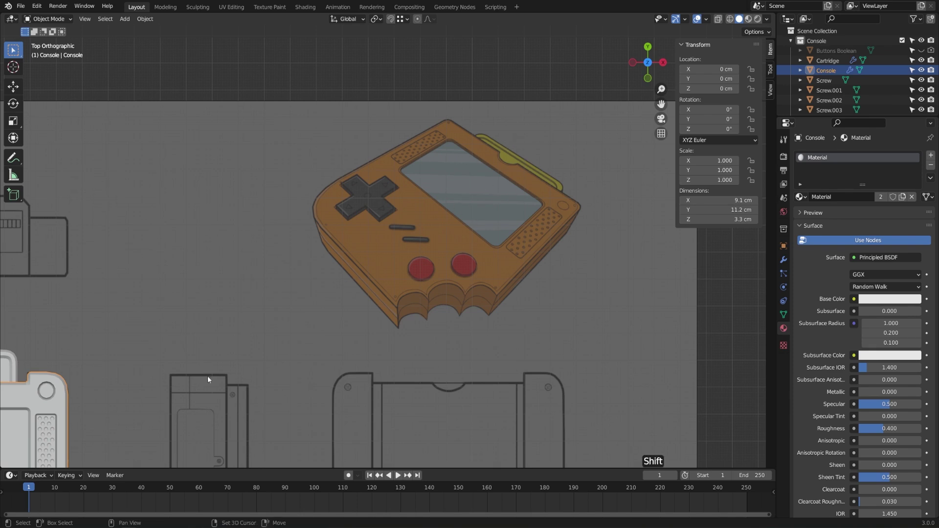
shift+middle_drag(193, 383, 503, 225)
click(850, 196)
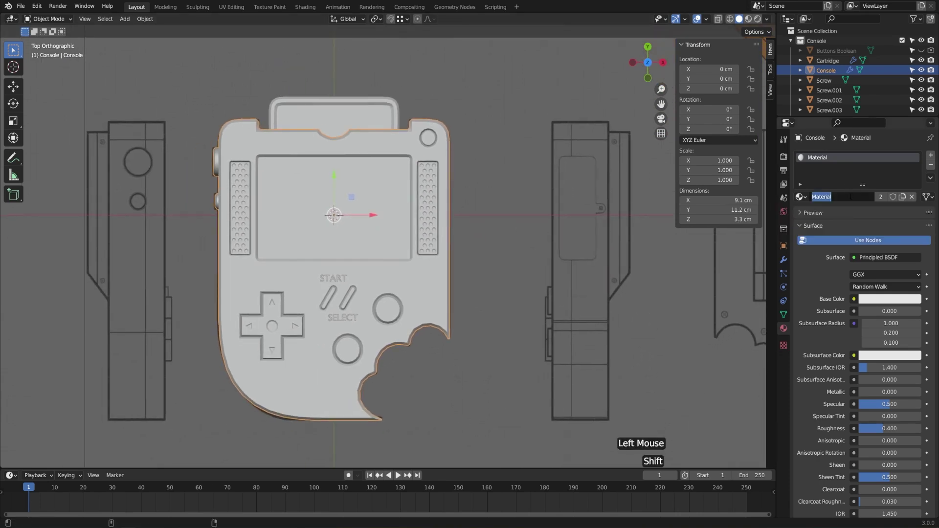
text(Plastic Orange)
key(Return)
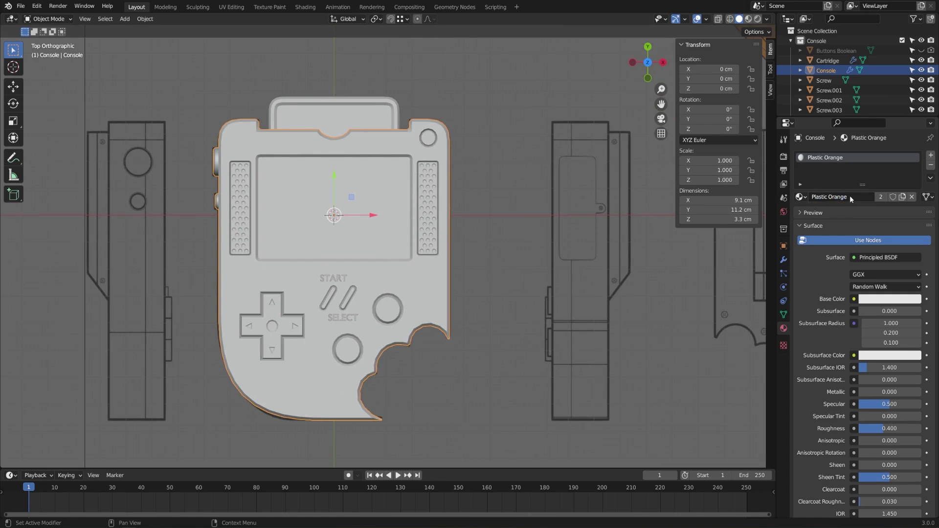
Set the base color of the Plastic Orange material to a saturated orange
click(881, 300)
drag(869, 235, 860, 221)
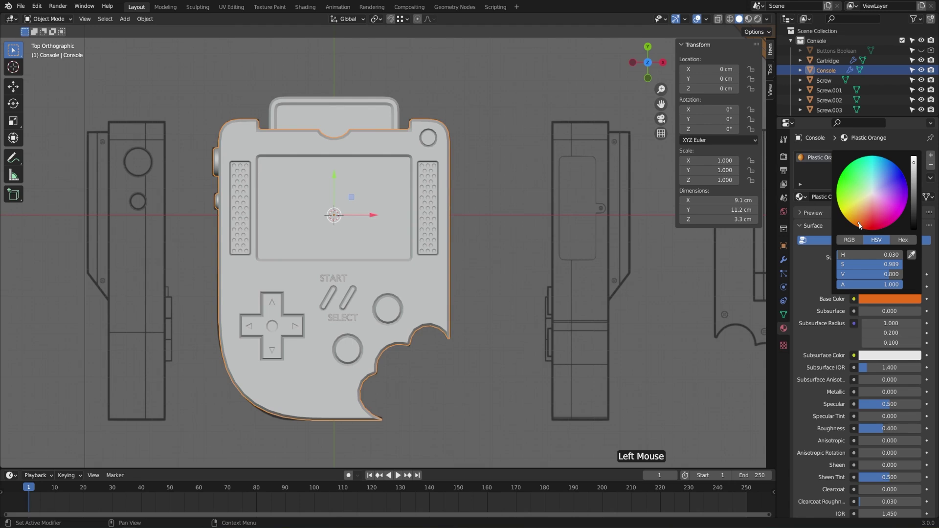
drag(859, 224, 855, 225)
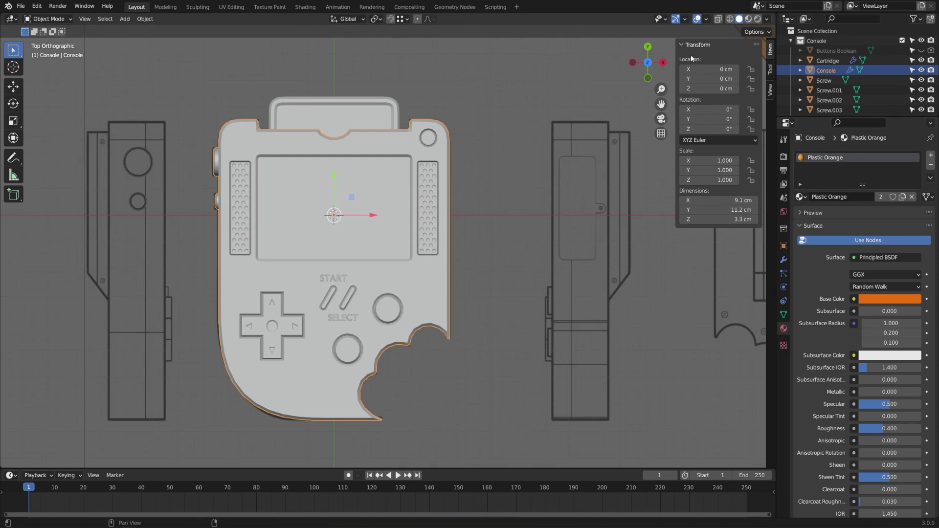
Switch the viewport shading to material preview and light it with the indoor room environment instead of the forest one
click(749, 20)
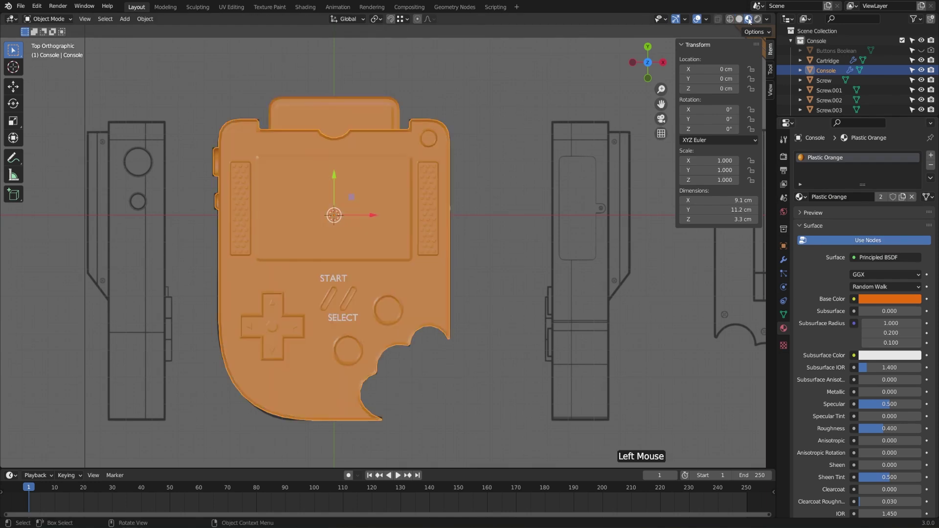
middle_drag(546, 352, 592, 283)
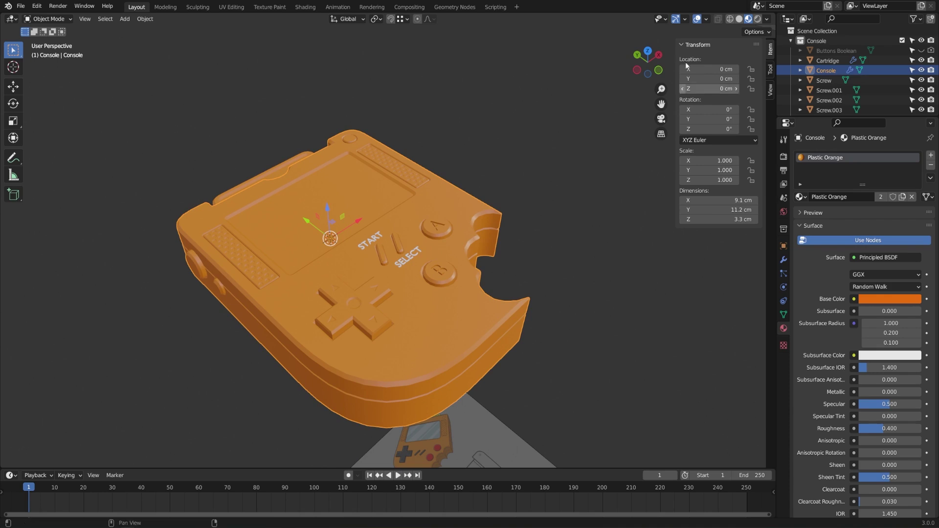
click(770, 20)
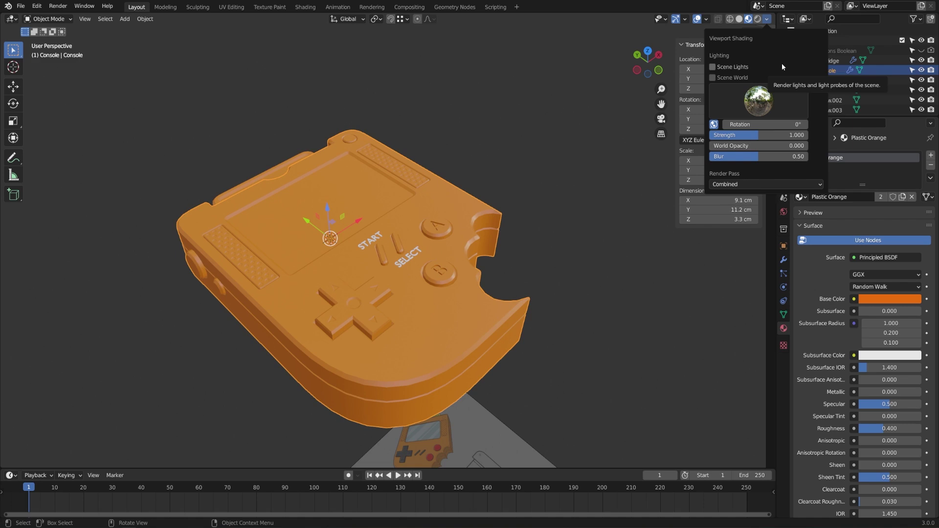
click(767, 102)
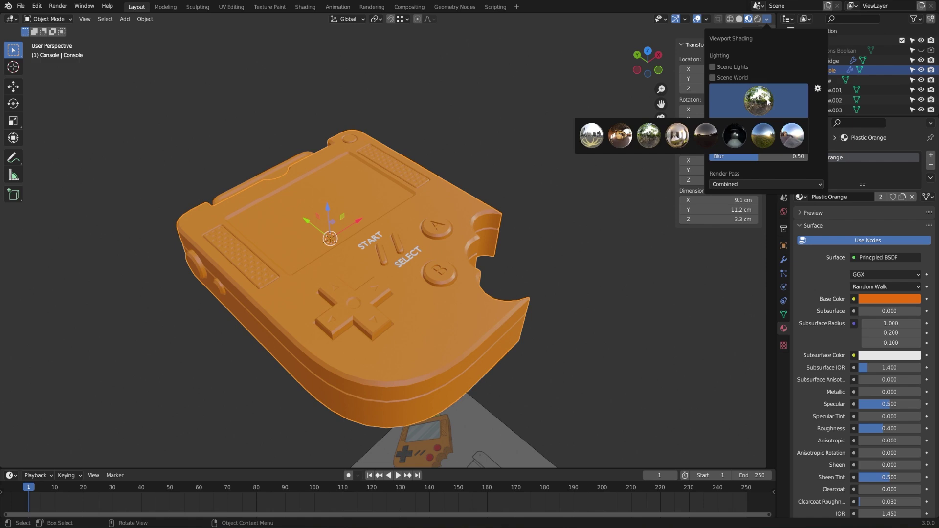
click(676, 137)
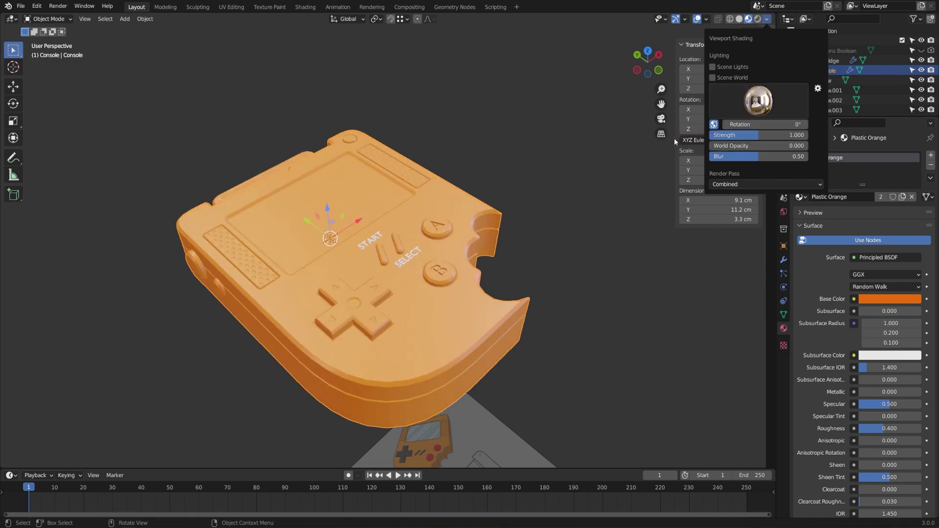
middle_drag(577, 282, 417, 200)
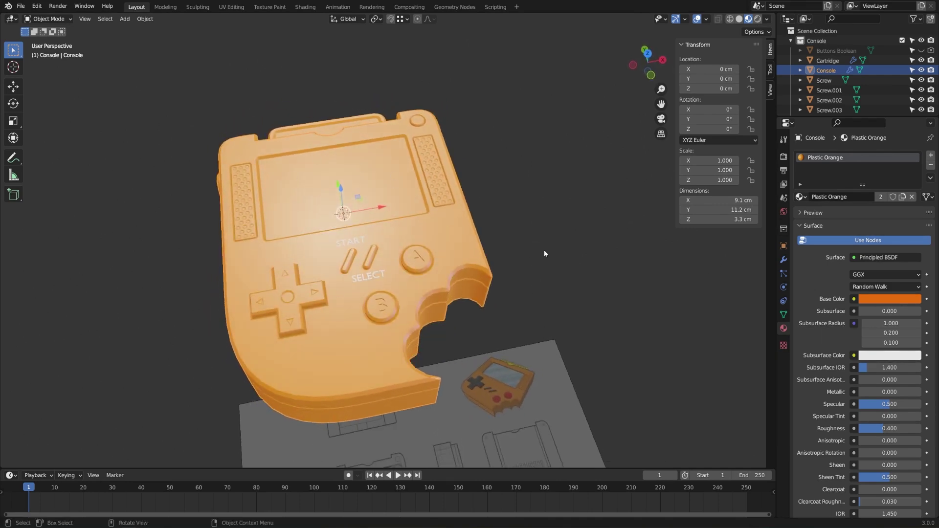
Try other roughness values and a metallic value of 1.000 on Plastic Orange, and return metallic to 0.000
click(888, 428)
mouse_move(888, 427)
mouse_down()
mouse_move(898, 428)
mouse_move(866, 429)
mouse_move(882, 428)
mouse_up()
drag(867, 392, 921, 392)
middle_drag(588, 357, 550, 350)
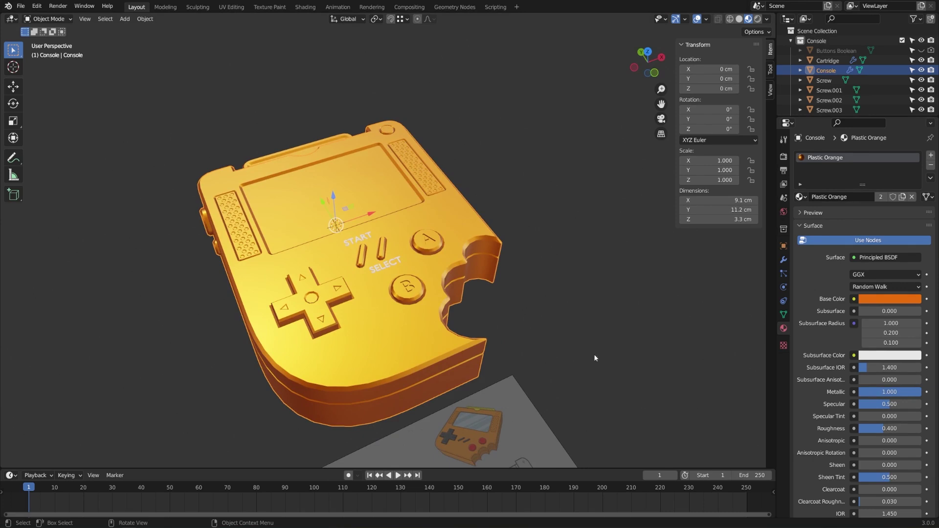
drag(876, 392, 777, 394)
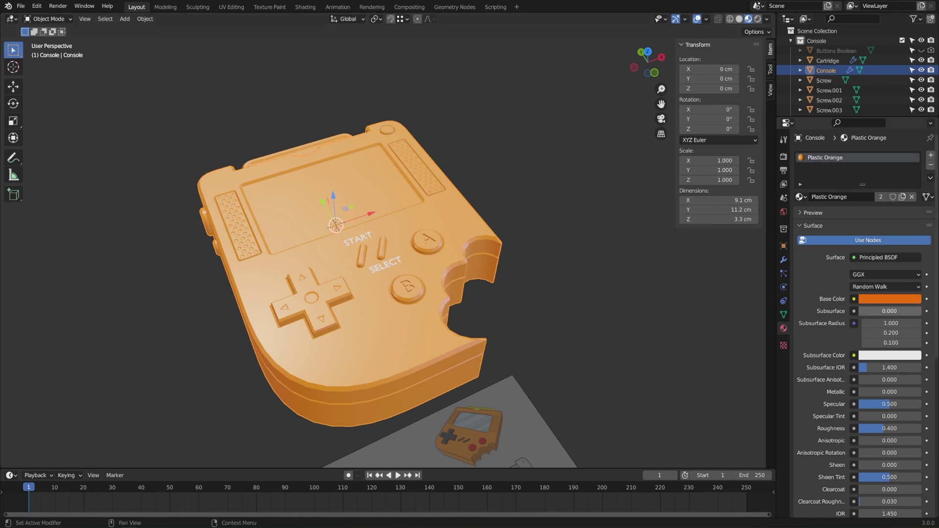
Add a second material slot to the console with a new material named Plastic Red
click(932, 156)
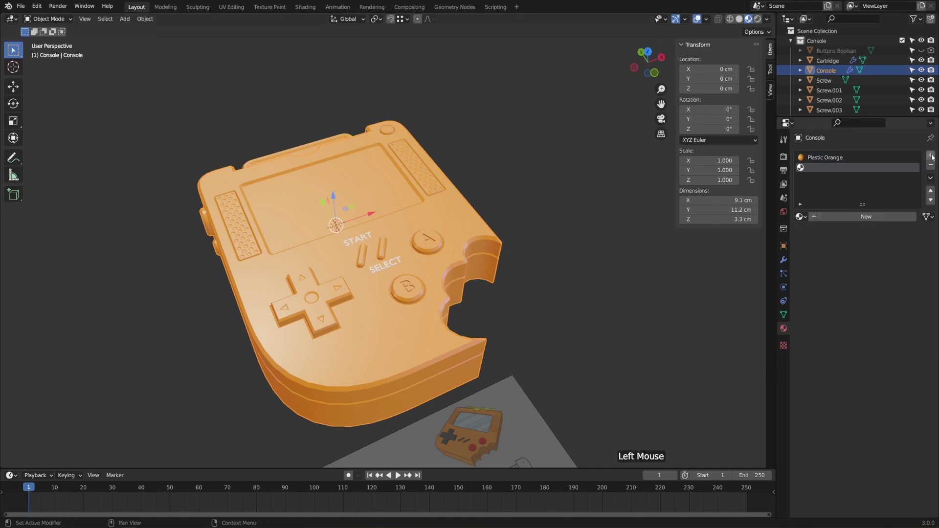
click(838, 216)
click(838, 216)
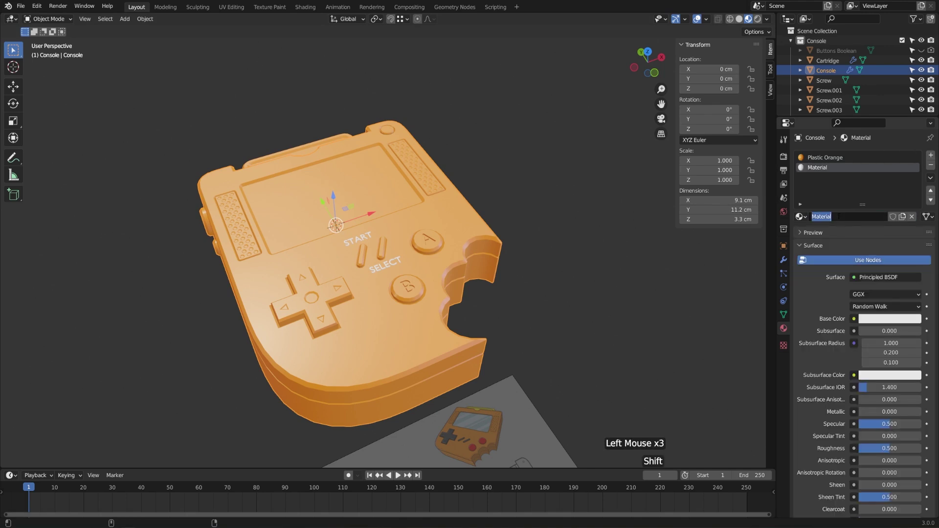
text(Plastic Red)
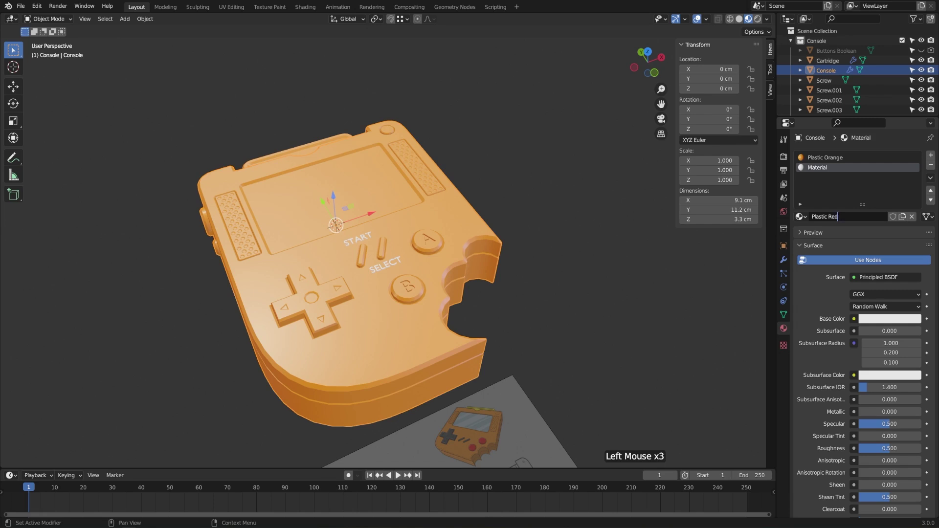
key(Return)
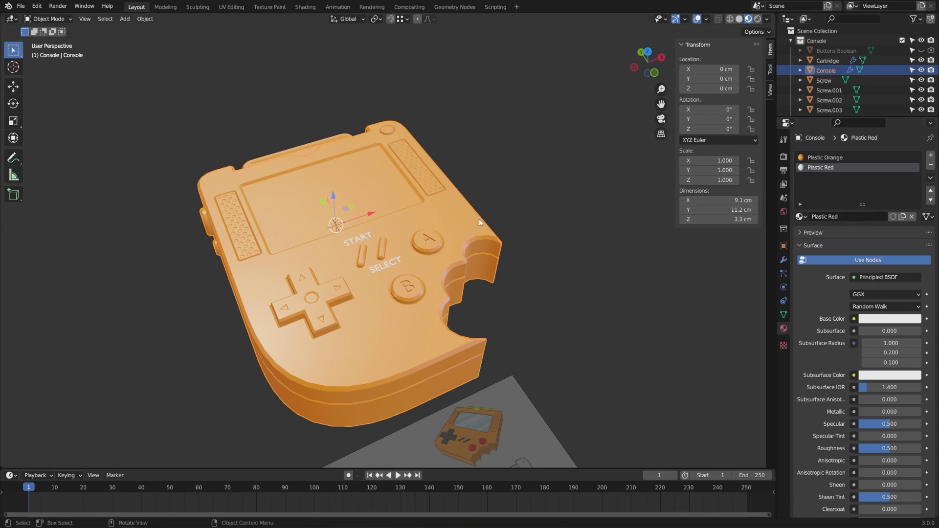
Assign Plastic Red to the top and surrounding side faces of the console's A and B buttons
middle_drag(462, 255, 474, 293)
key(Tab)
scroll(473, 292, up, 3)
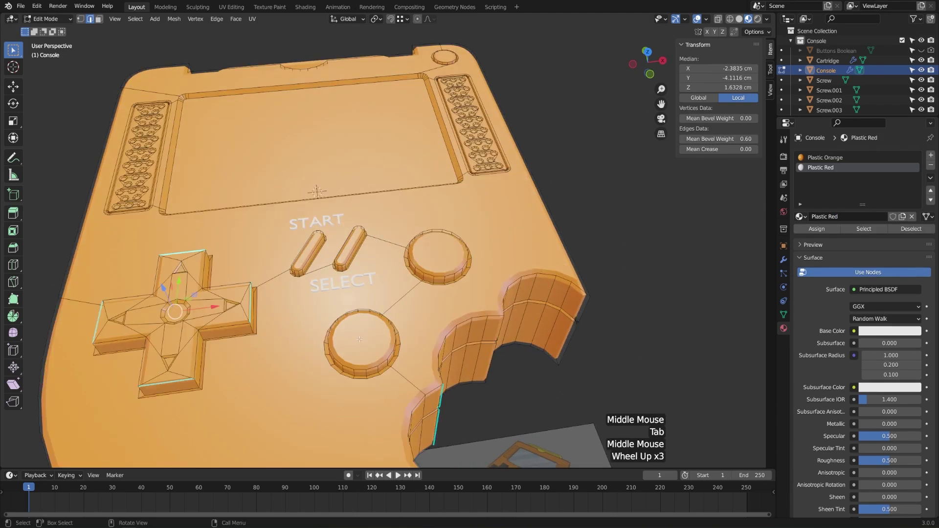
click(360, 340)
key(3)
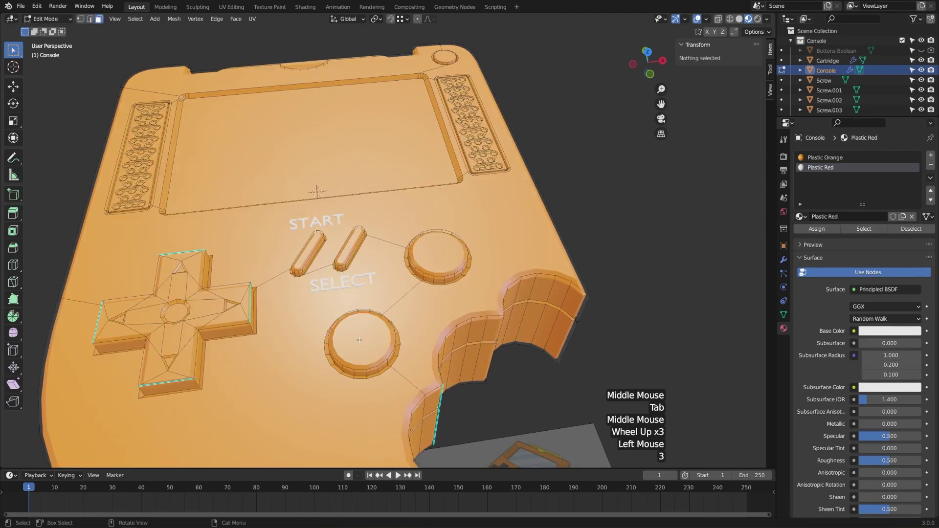
click(360, 339)
shift+click(443, 252)
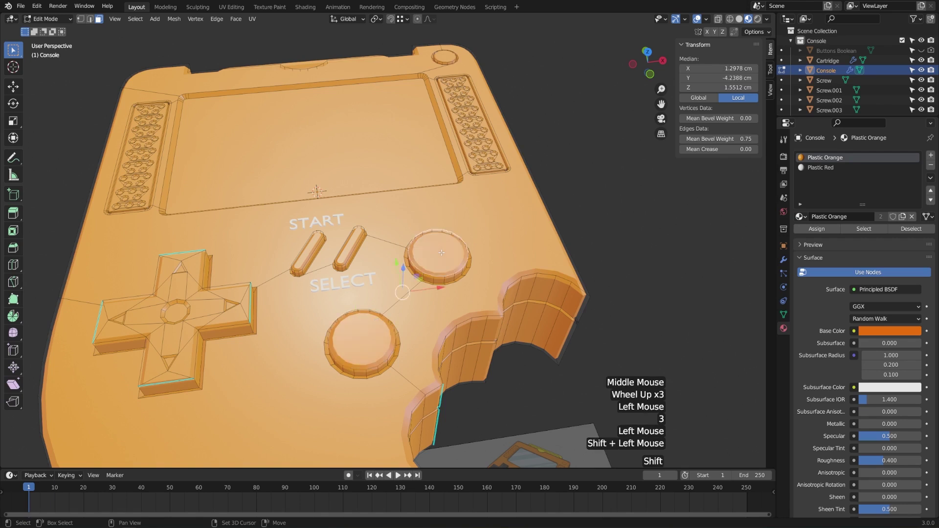
middle_drag(443, 252, 418, 247)
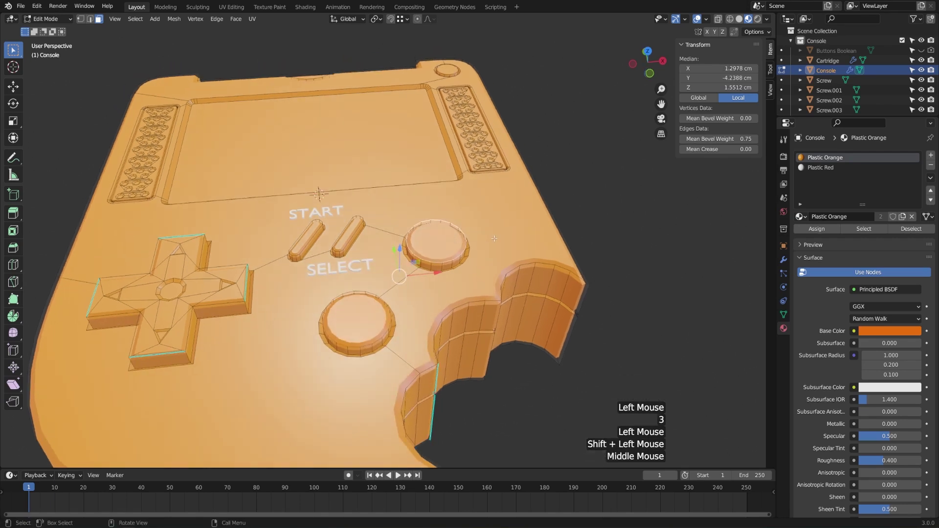
key(ctrl)
key(ctrl+KP_Add)
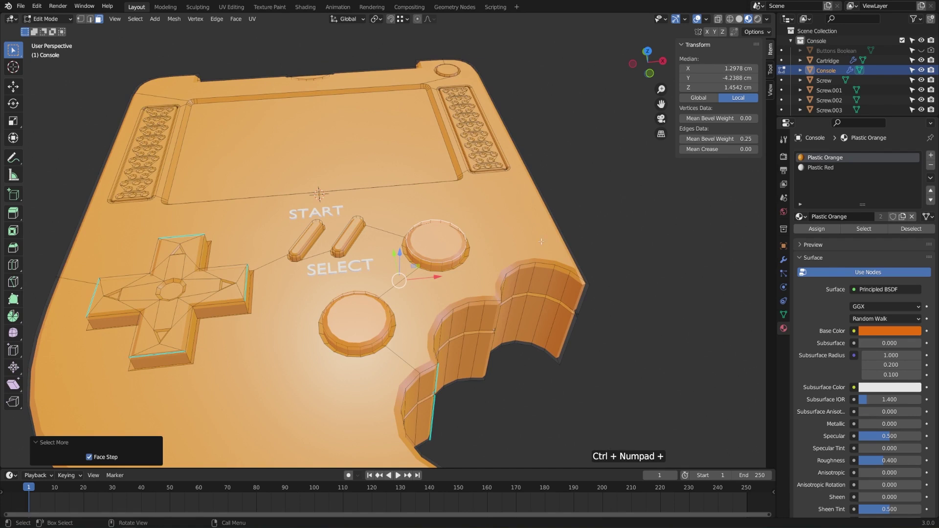
click(824, 167)
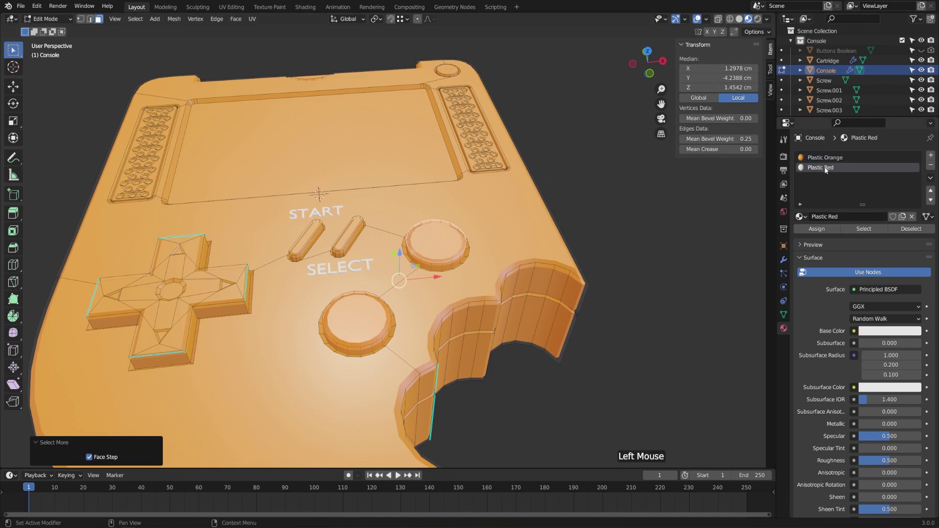
click(815, 229)
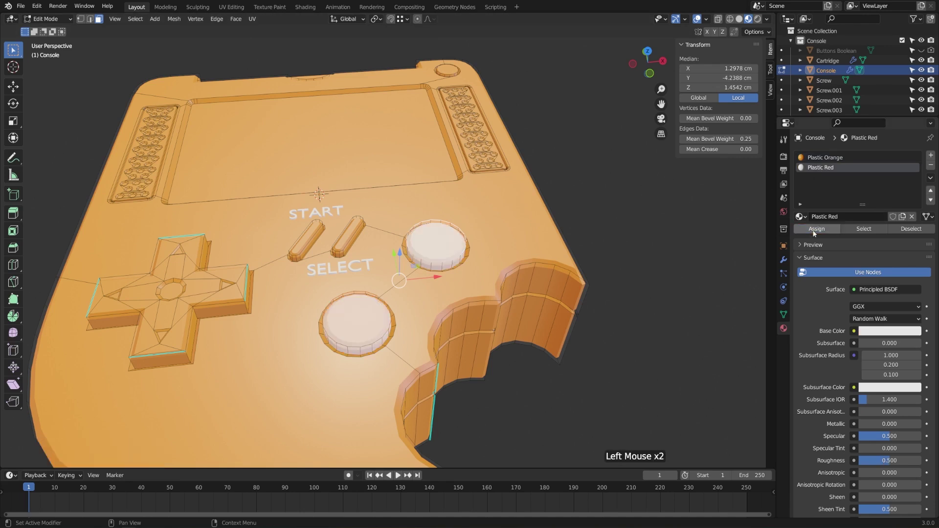
Check which materials are assigned to the console's front face and to the A and B button faces
click(470, 201)
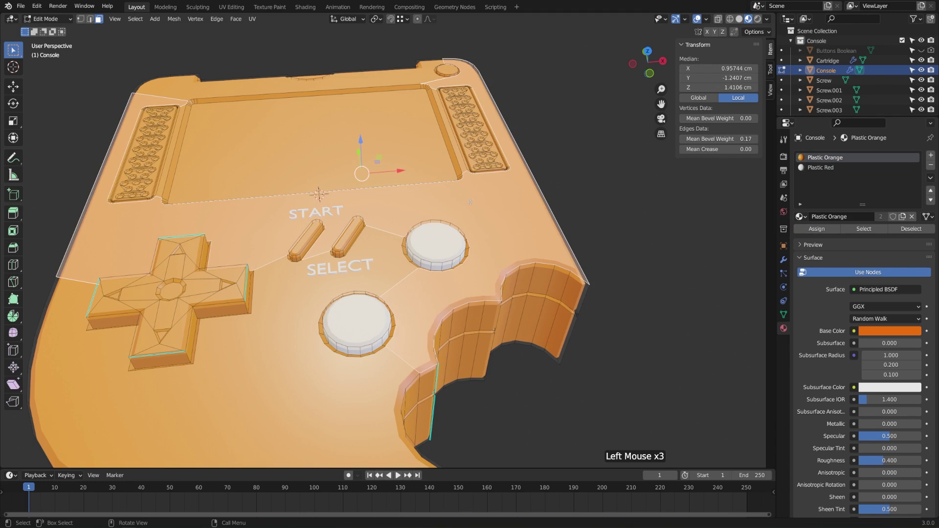
click(438, 241)
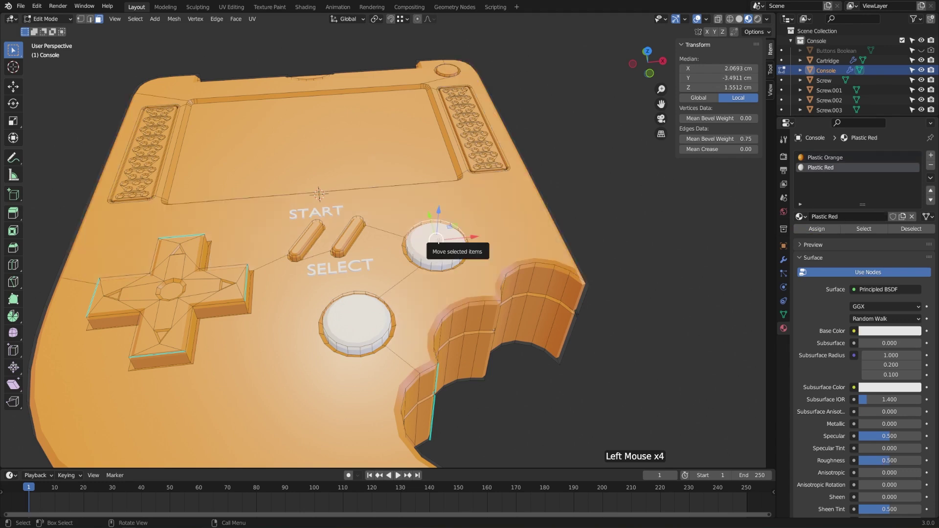
click(359, 316)
click(514, 225)
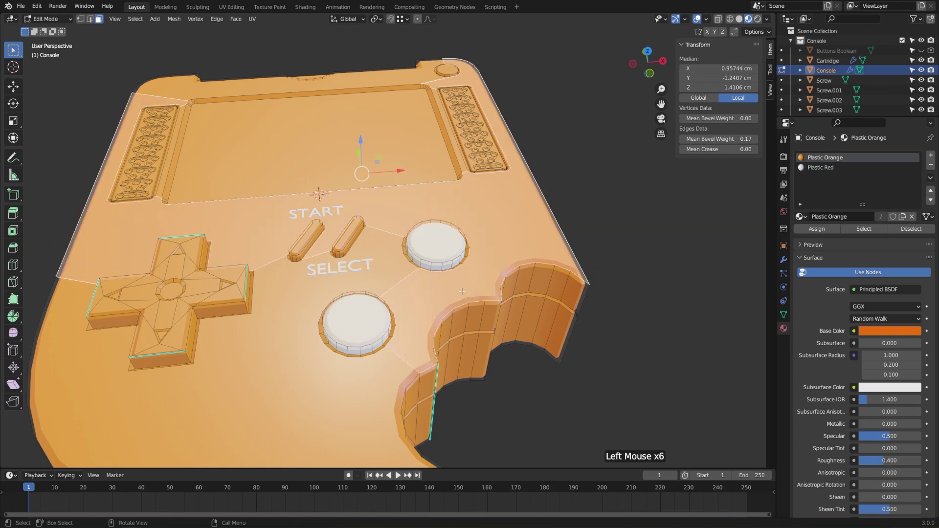
Set the base colour of the A button's Plastic Red material to red with hue 0.006 and saturation 0.992
click(431, 246)
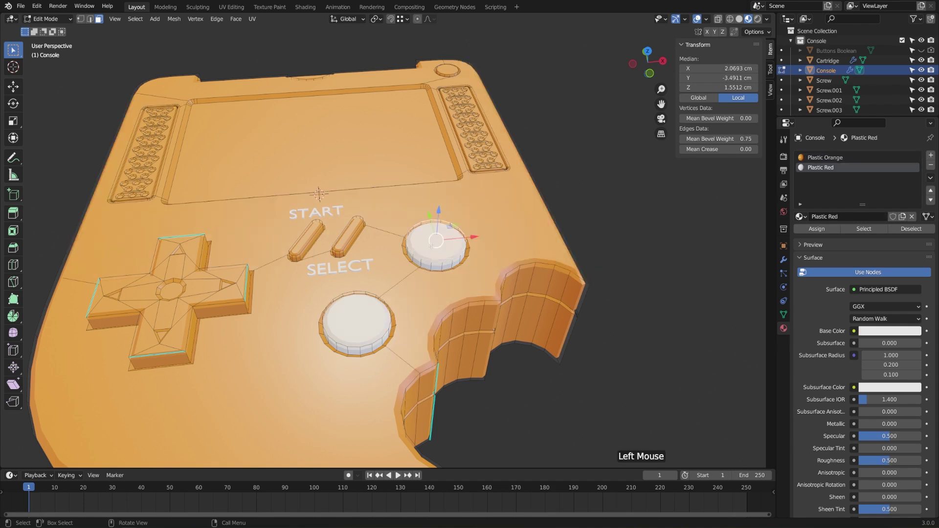
click(874, 333)
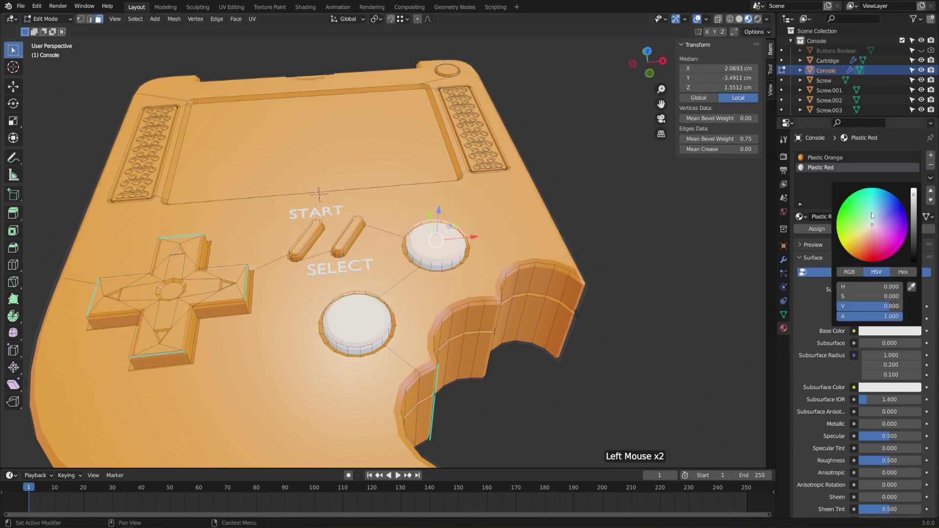
drag(872, 240, 869, 256)
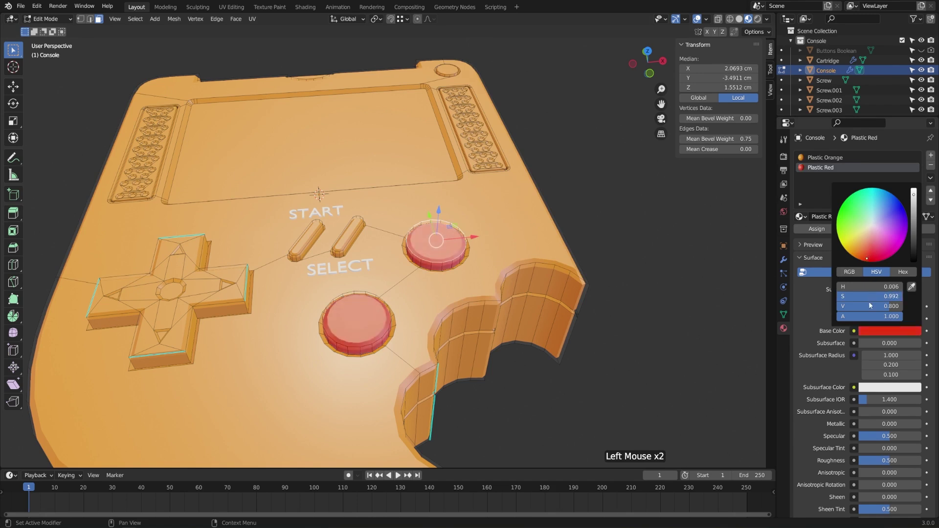
Lower the roughness of Plastic Red to 0.331, checking the highlights on the A and B buttons from different angles
drag(895, 462, 888, 463)
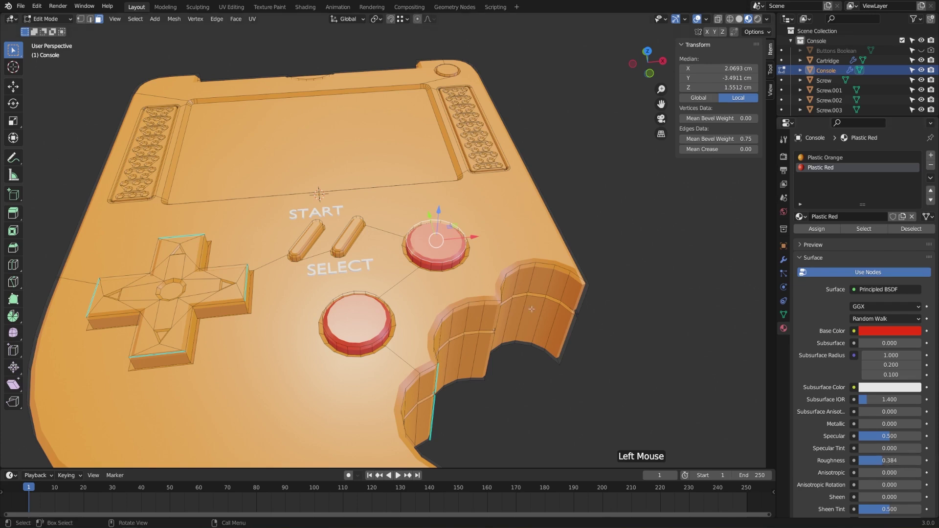
middle_drag(524, 299, 505, 314)
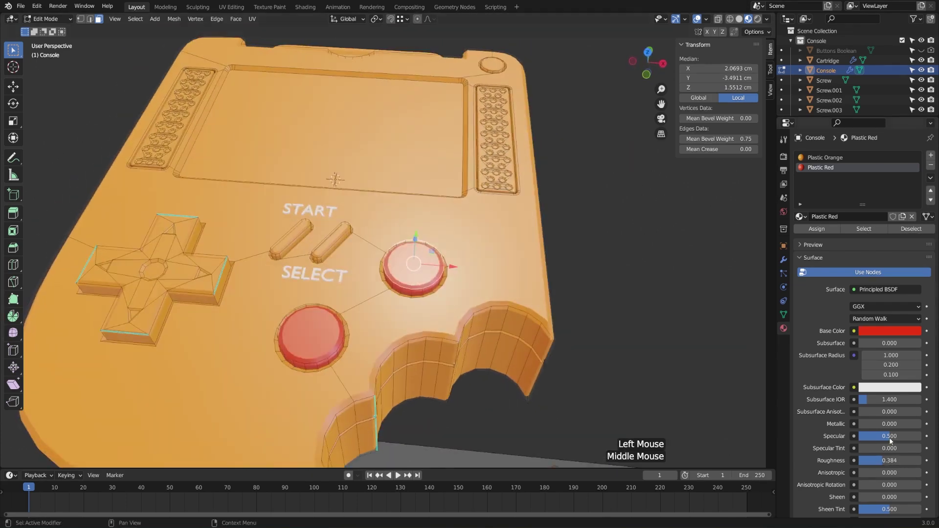
drag(891, 461, 885, 461)
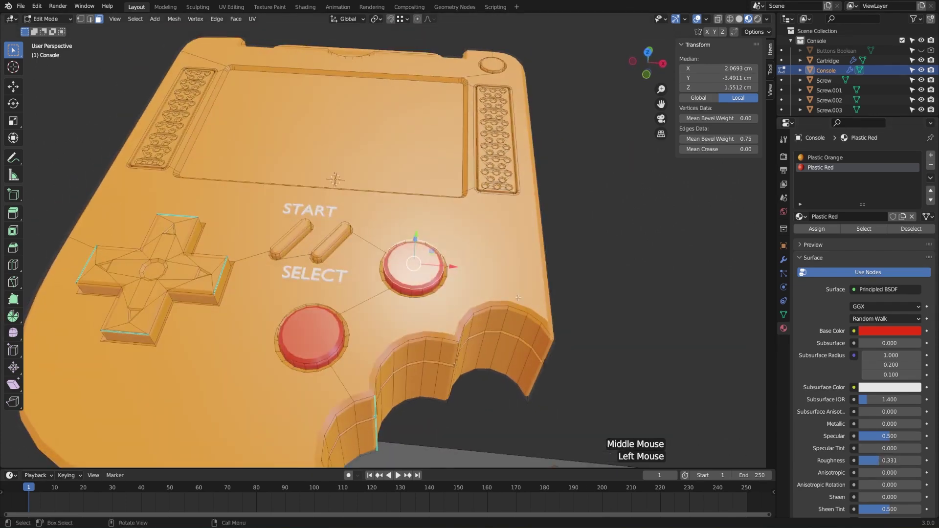
middle_drag(554, 294, 620, 281)
scroll(575, 290, up, 2)
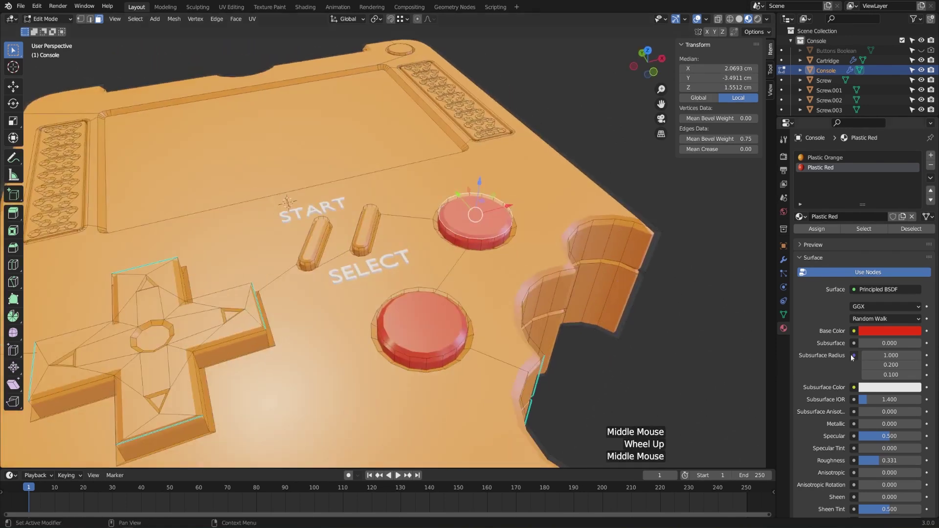
Fine-tune Plastic Red's base colour to a more saturated red with hue 0.005 and set its specular tint to 0.157
click(871, 332)
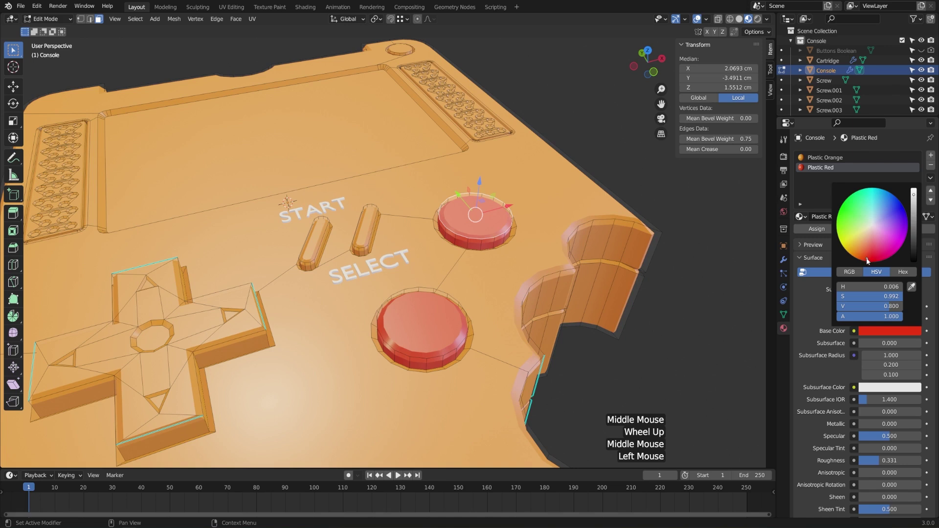
drag(867, 257, 866, 260)
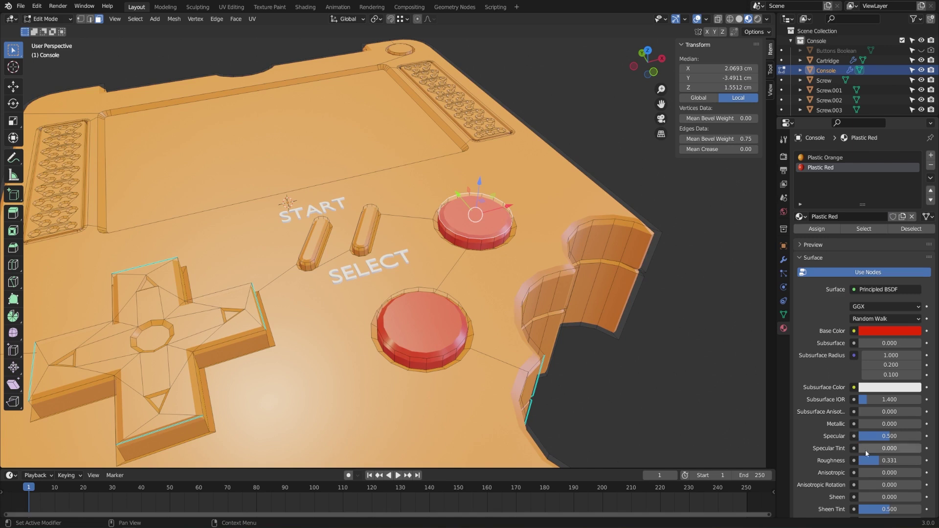
mouse_move(865, 448)
mouse_down()
mouse_move(928, 448)
mouse_move(859, 448)
mouse_move(878, 448)
mouse_move(869, 449)
mouse_up()
Add a third material slot to the console with an independent copy of Plastic Red and rename the copy Plastic Grey
click(931, 156)
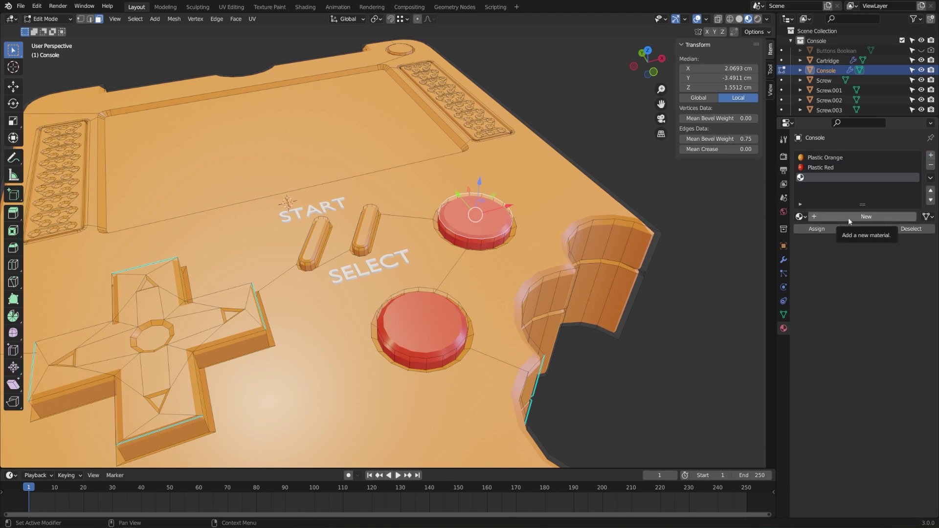
click(802, 217)
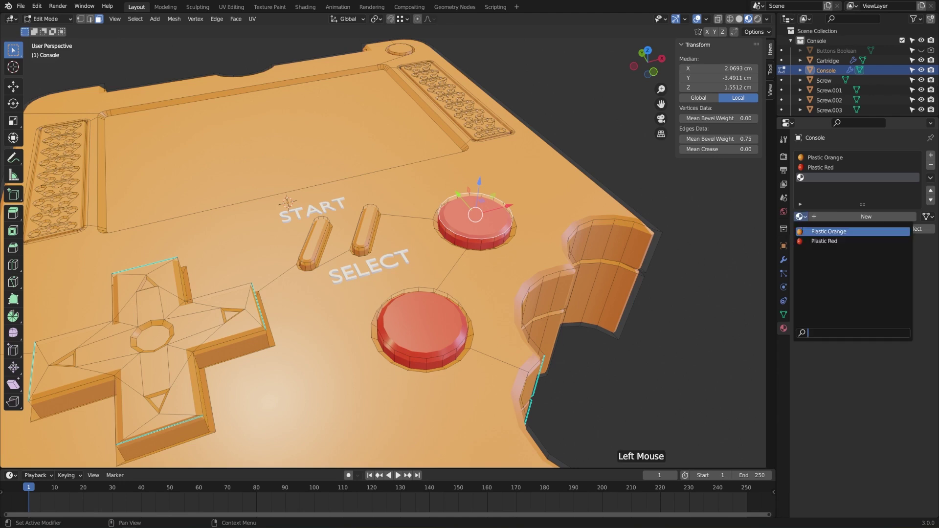
click(802, 242)
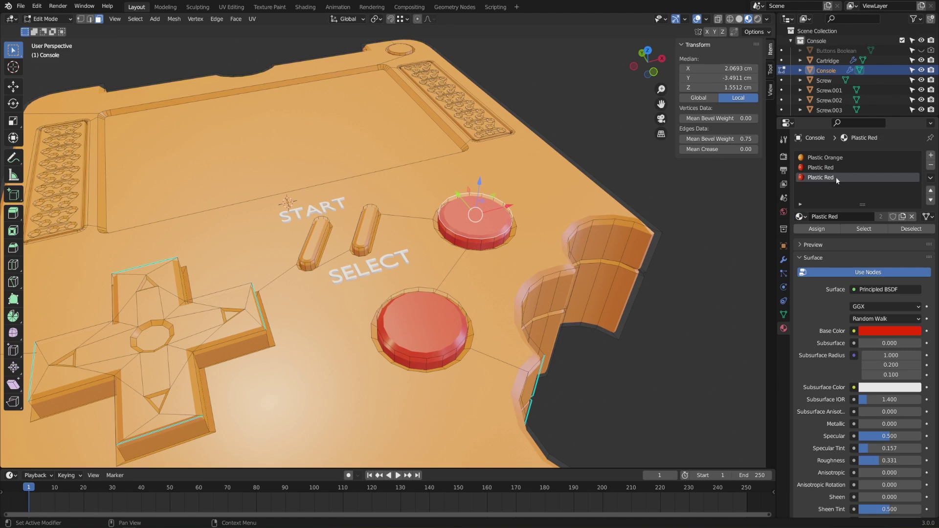
click(882, 216)
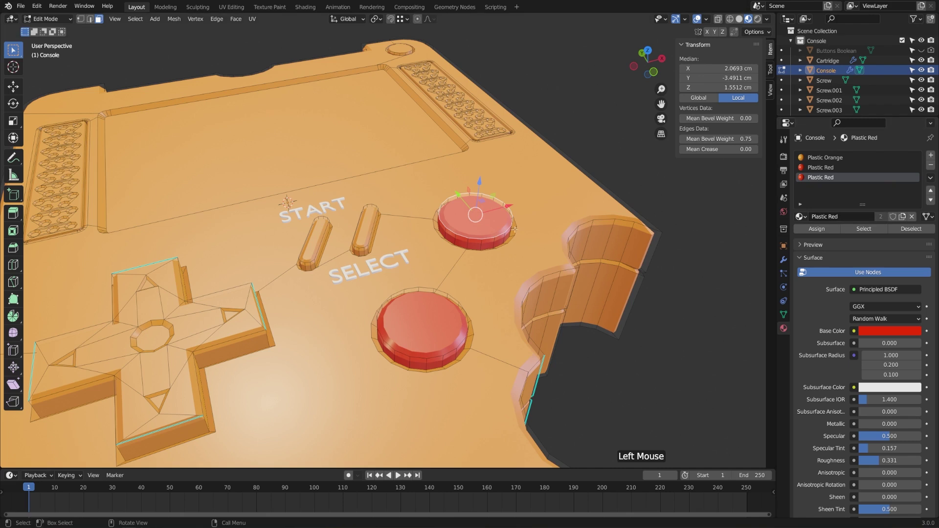
key(Tab)
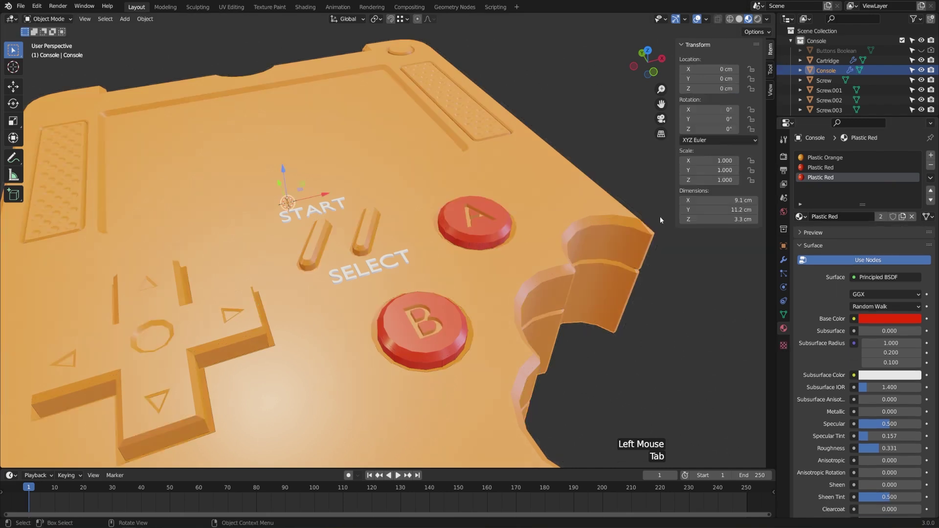
click(880, 217)
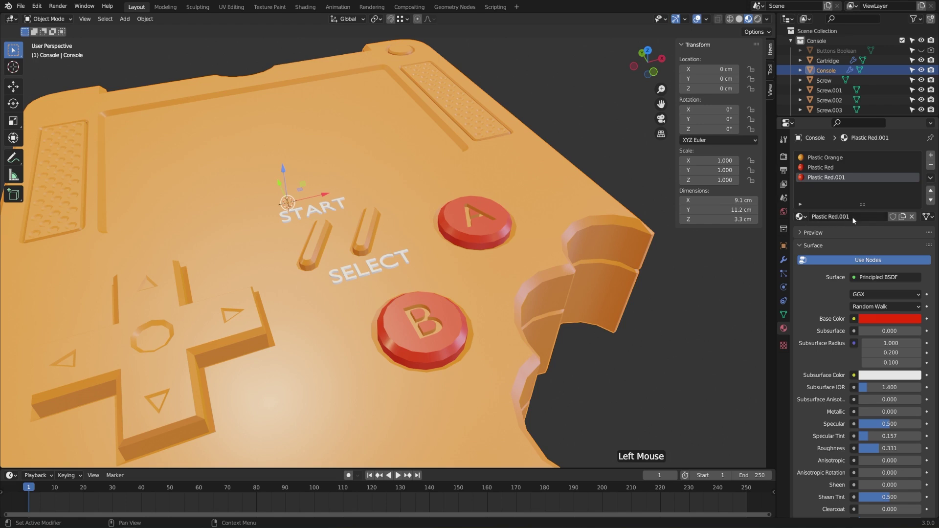
double_click(829, 217)
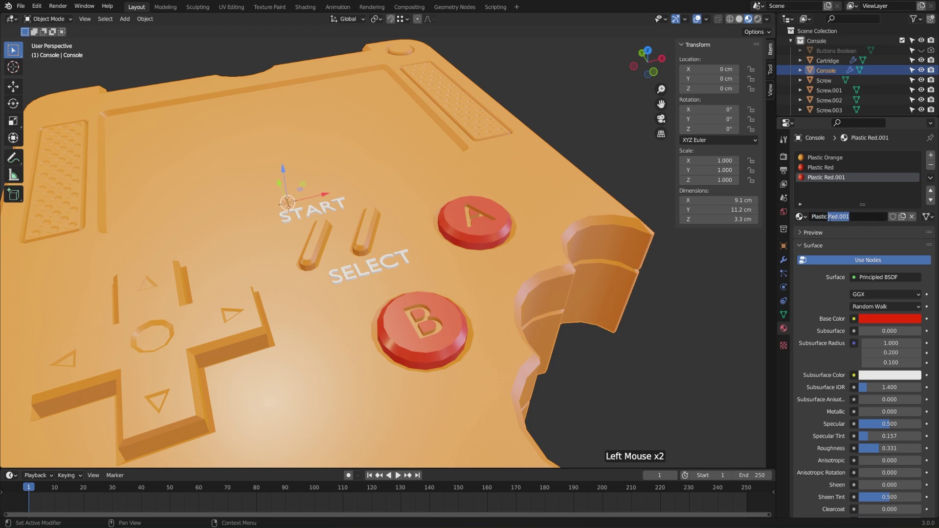
text(Grey)
key(Return)
Assign Plastic Grey to the top and surrounding side faces of the console's Start and Select buttons
key(Tab)
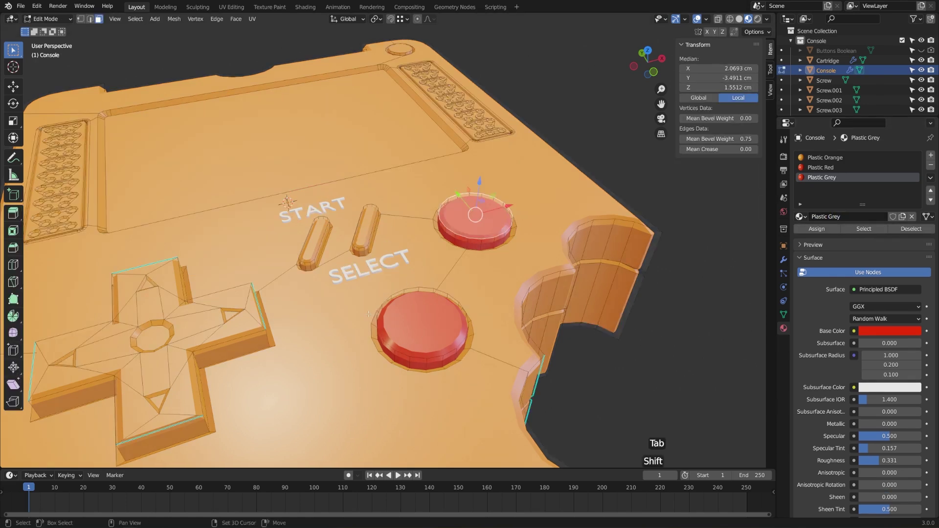
shift+middle_drag(284, 269, 467, 252)
click(467, 249)
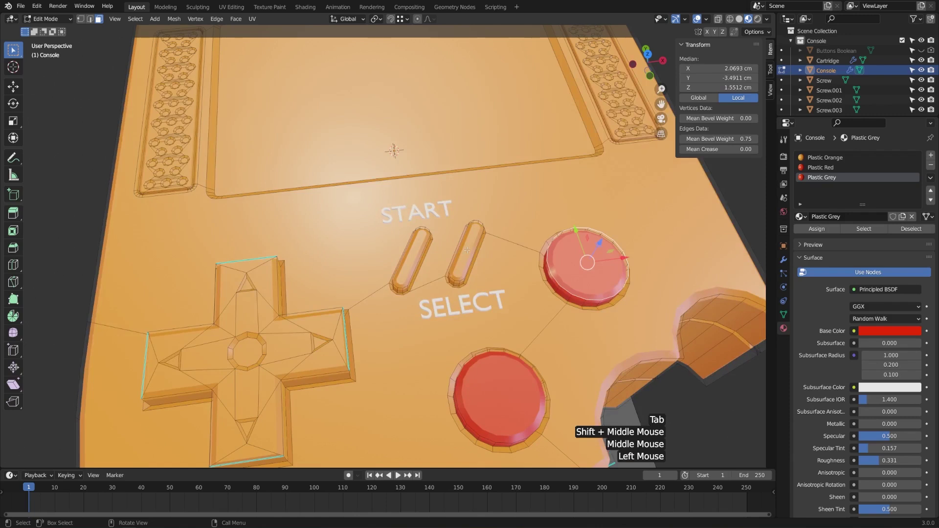
shift+click(411, 261)
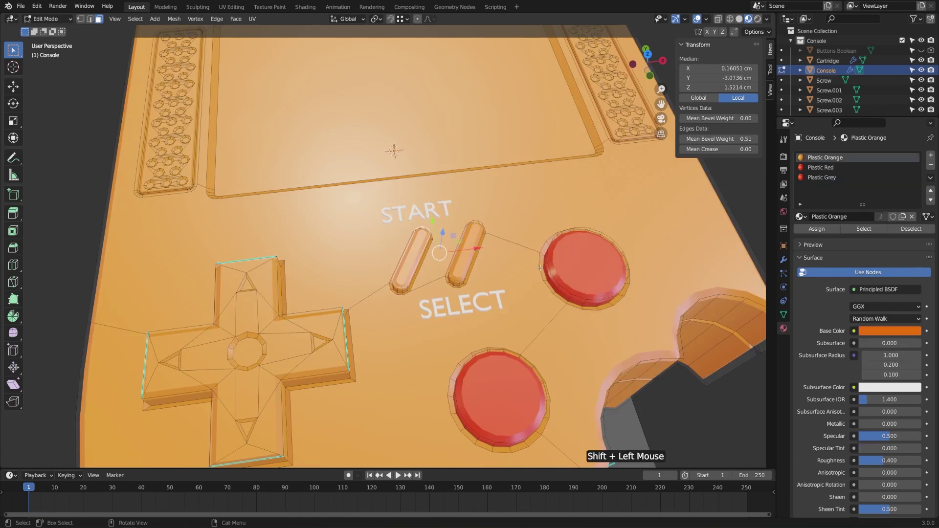
key(ctrl+KP_Add)
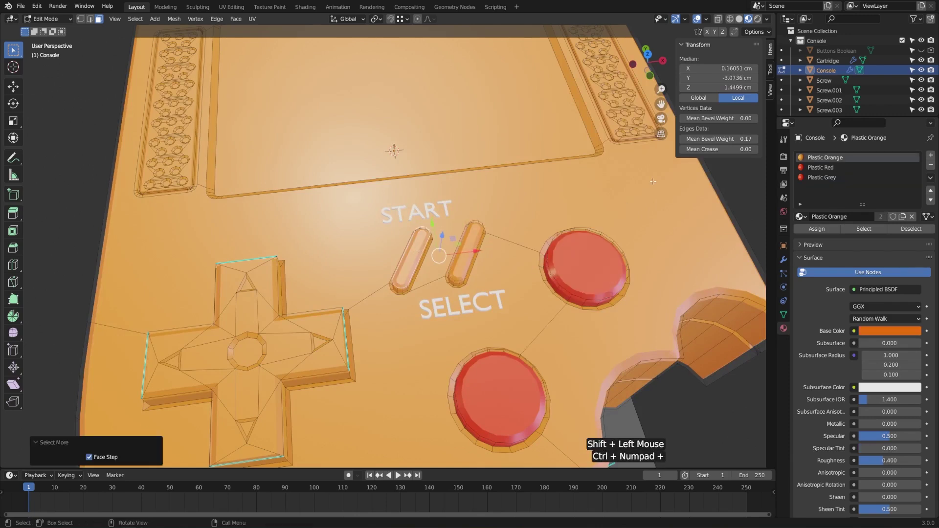
click(830, 178)
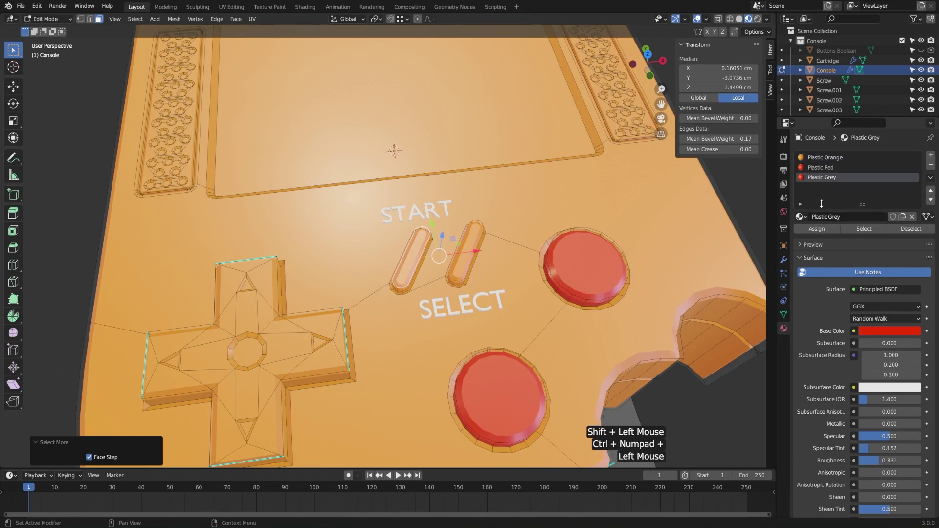
click(817, 228)
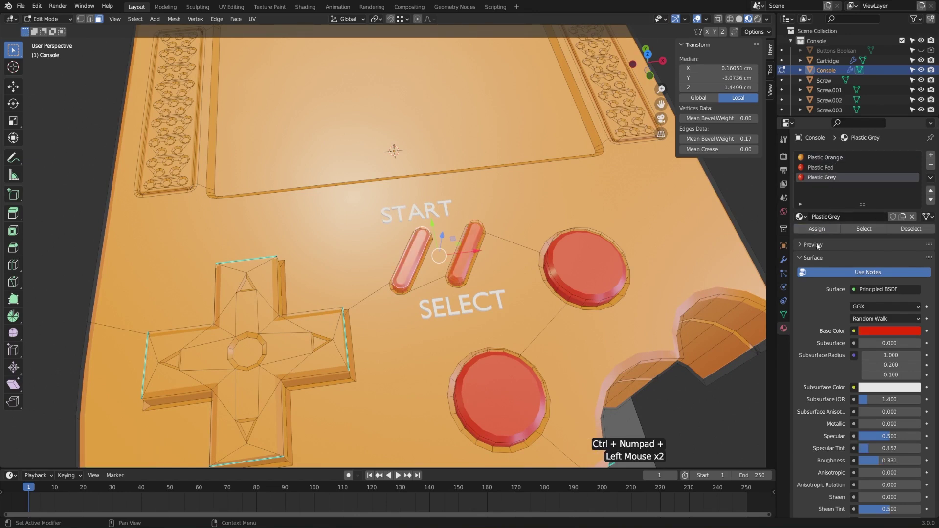
Change Plastic Grey's base colour to a dark grey with saturation 0.000 and a strongly reduced brightness value
click(875, 332)
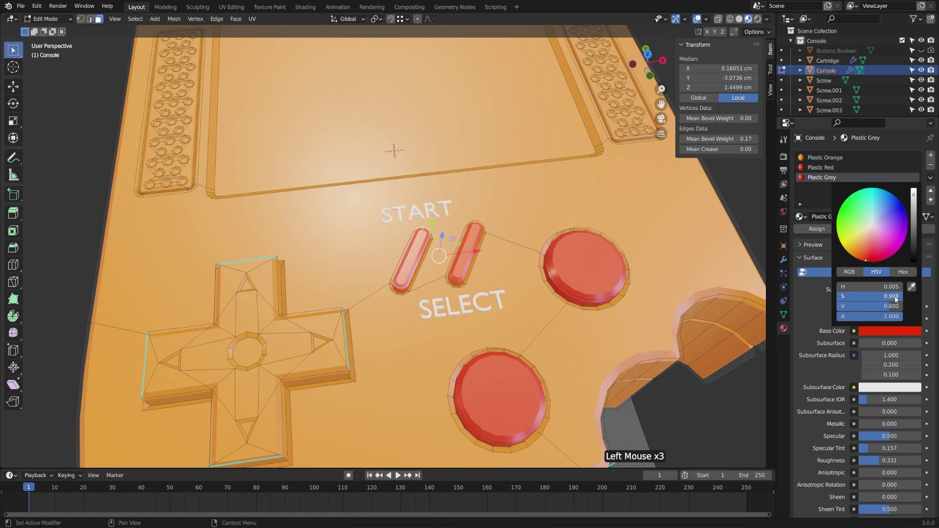
drag(896, 299, 844, 296)
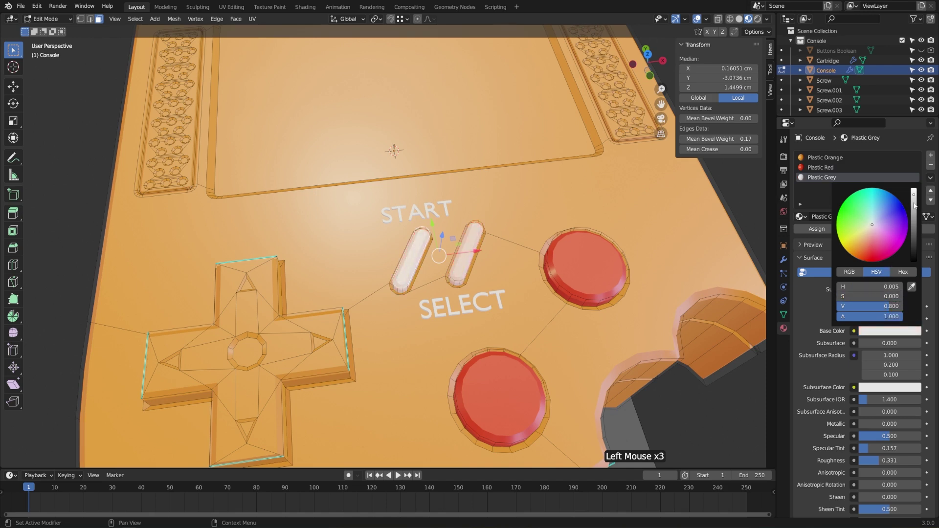
drag(914, 206, 914, 245)
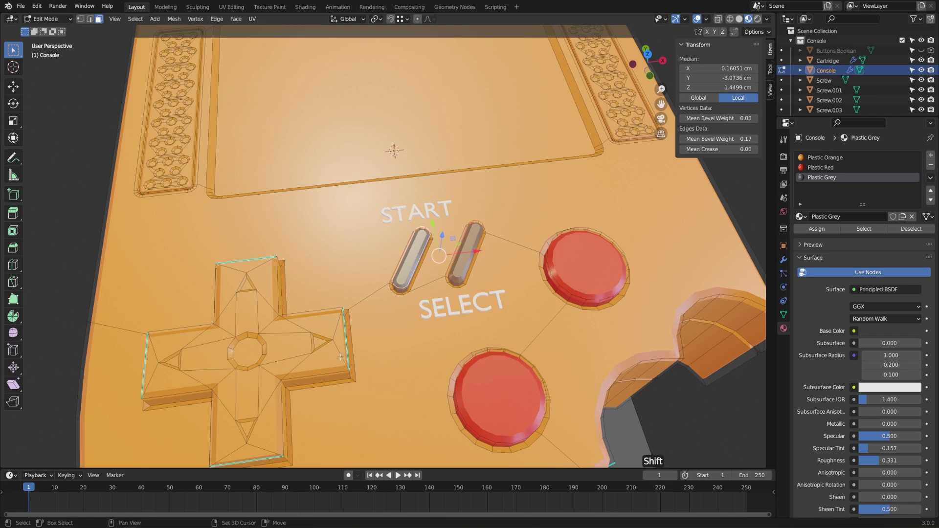
Assign Plastic Grey to the whole D-pad, growing the selection from its centre circle and four arrow faces
shift+middle_drag(208, 315, 271, 268)
click(319, 283)
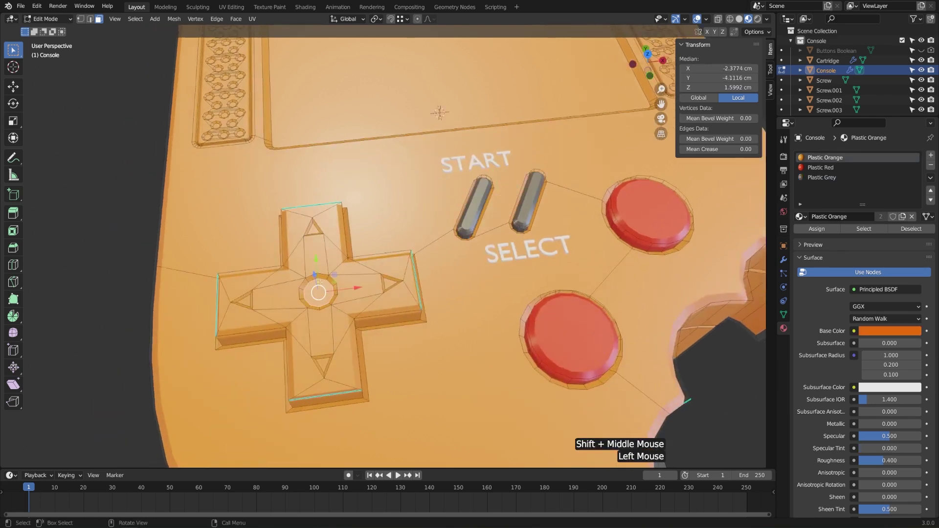
shift+click(325, 359)
shift+click(247, 301)
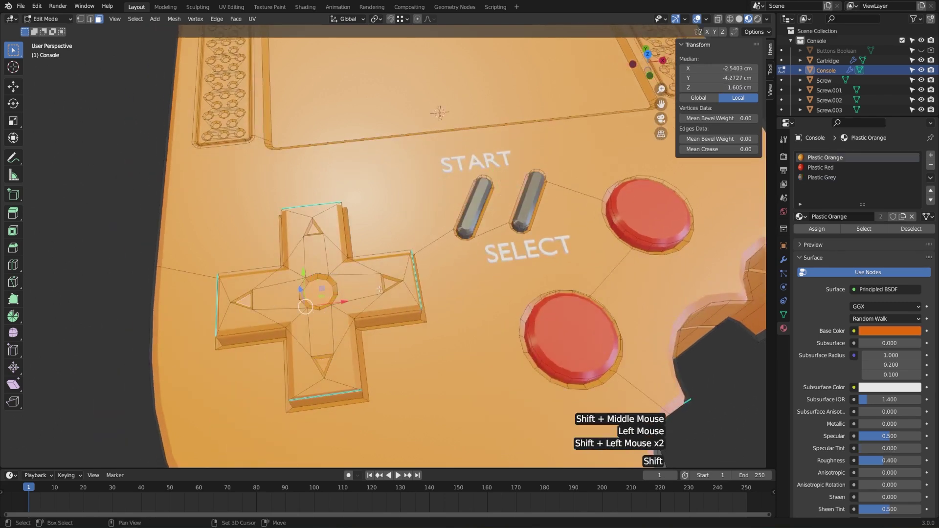
shift+click(390, 284)
shift+click(316, 232)
middle_drag(316, 231, 413, 281)
key(ctrl+KP_Add)
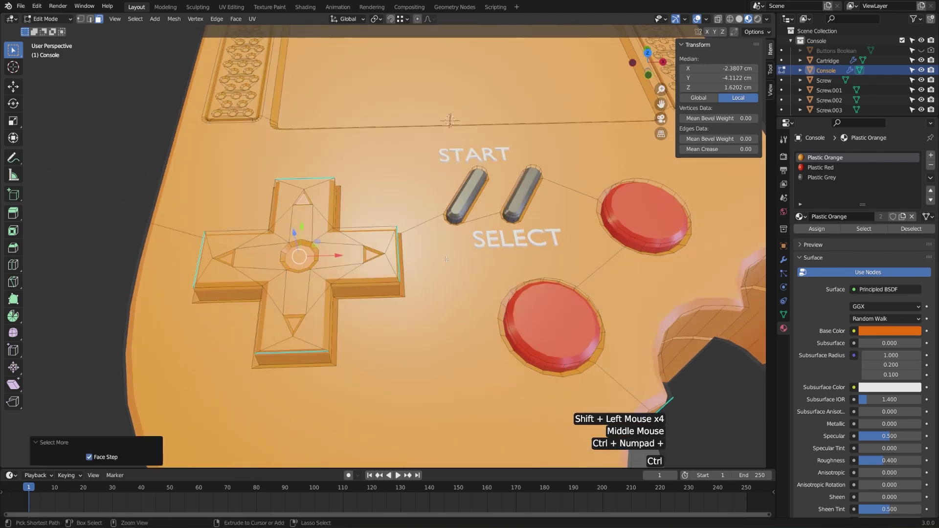
key(ctrl+KP_Add)
key(ctrl+KP_Add)
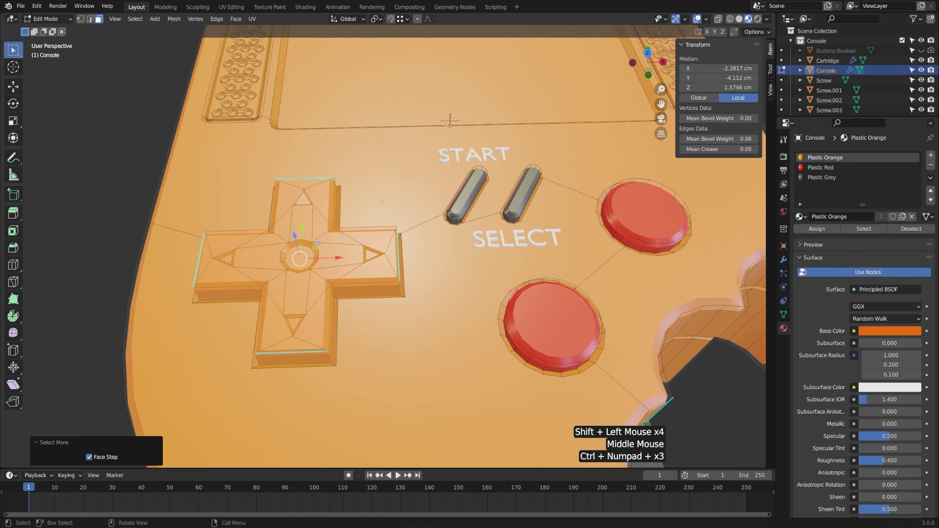
click(838, 178)
click(830, 229)
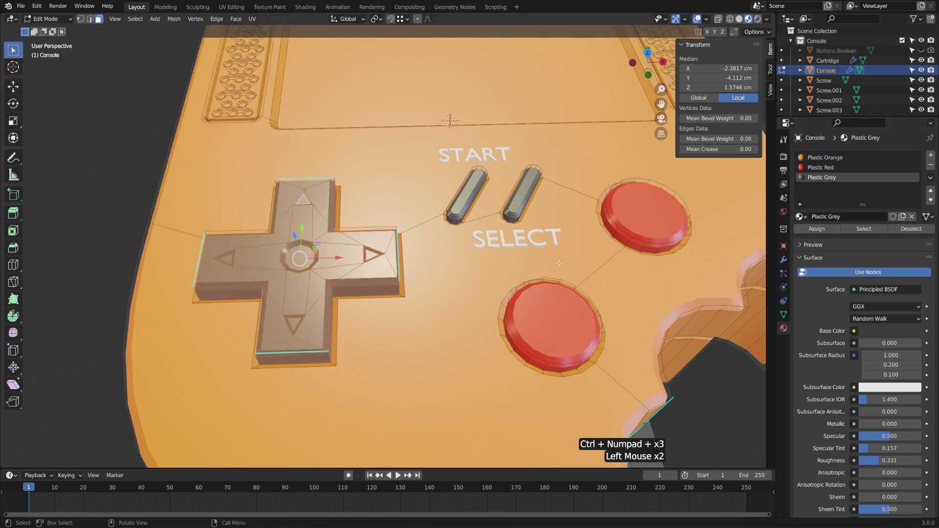
Assign Plastic Grey to the round button at the console's corner beside the cartridge, growing the selection from its top face
middle_drag(489, 234, 640, 181)
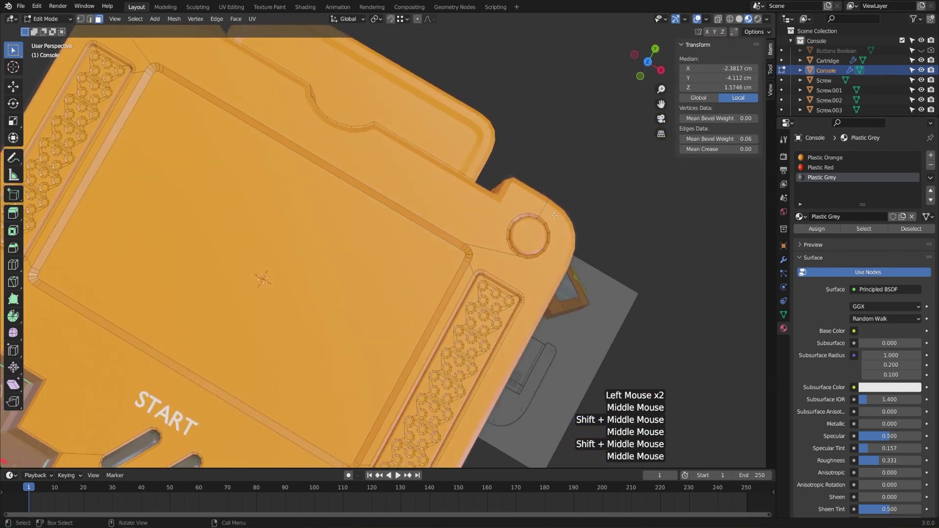
click(521, 236)
shift+middle_drag(667, 303, 589, 283)
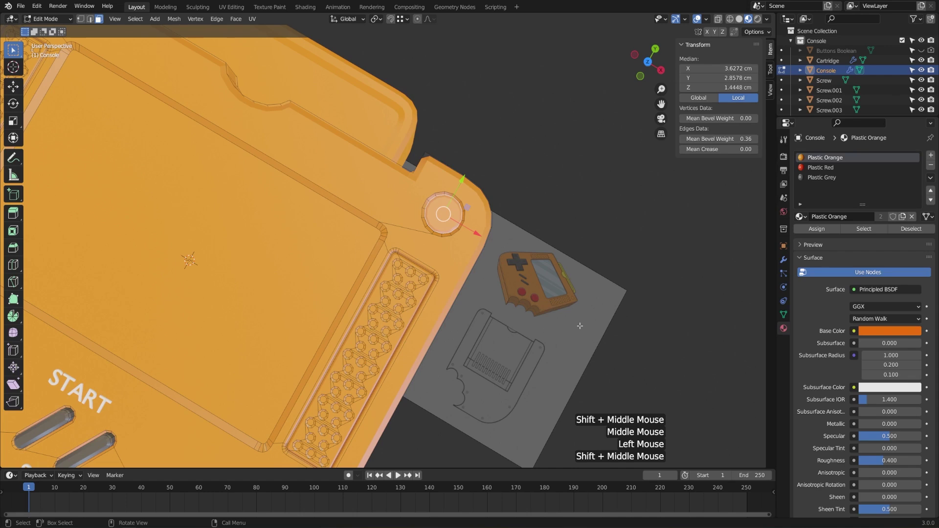
middle_drag(579, 326, 481, 268)
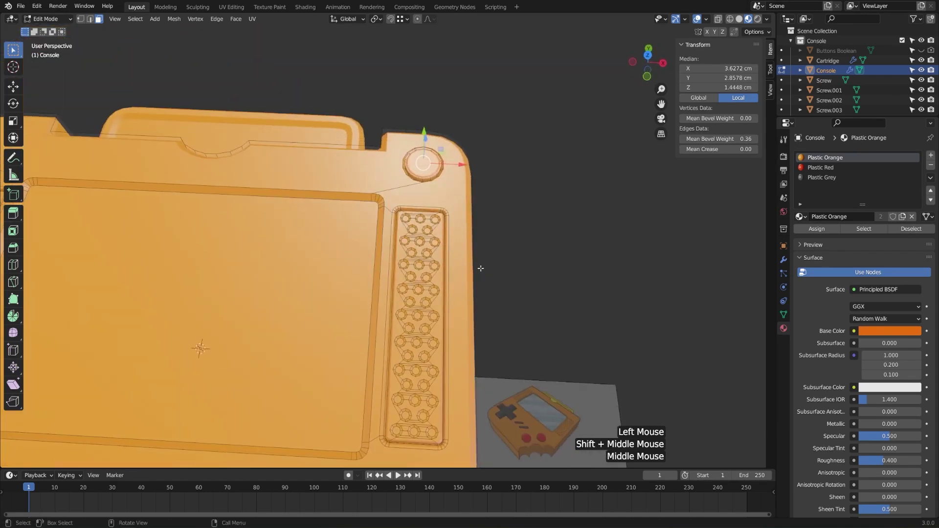
key(ctrl+KP_Add)
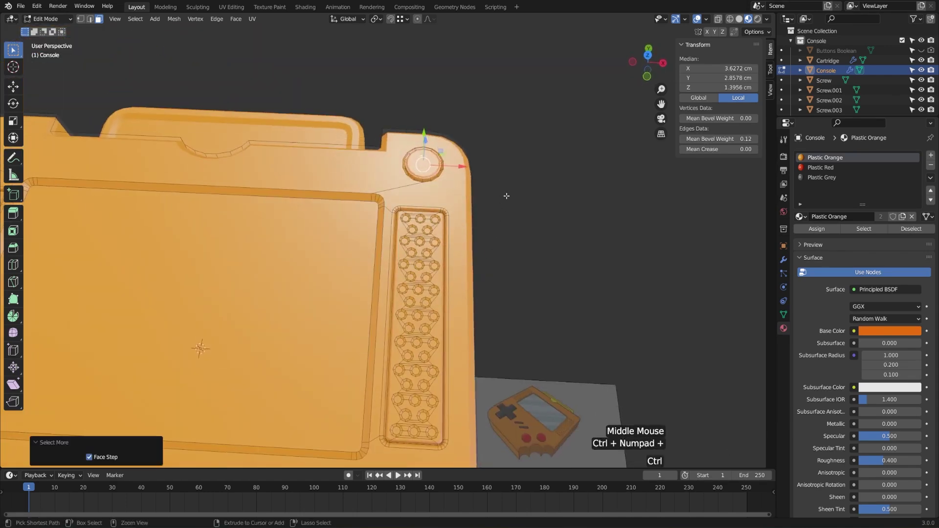
click(832, 177)
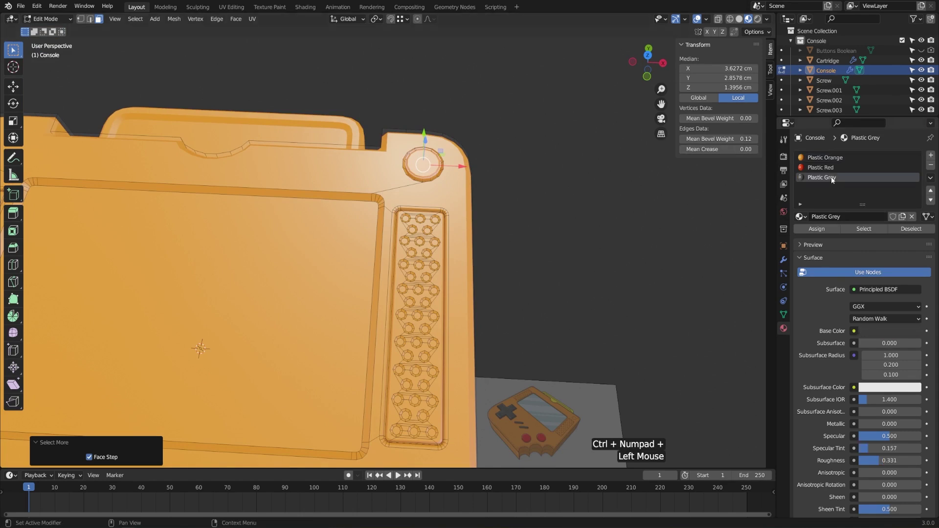
click(817, 229)
Assign Plastic Red to the two round knobs on the console's side, growing the selection from their front faces
scroll(325, 275, down, 3)
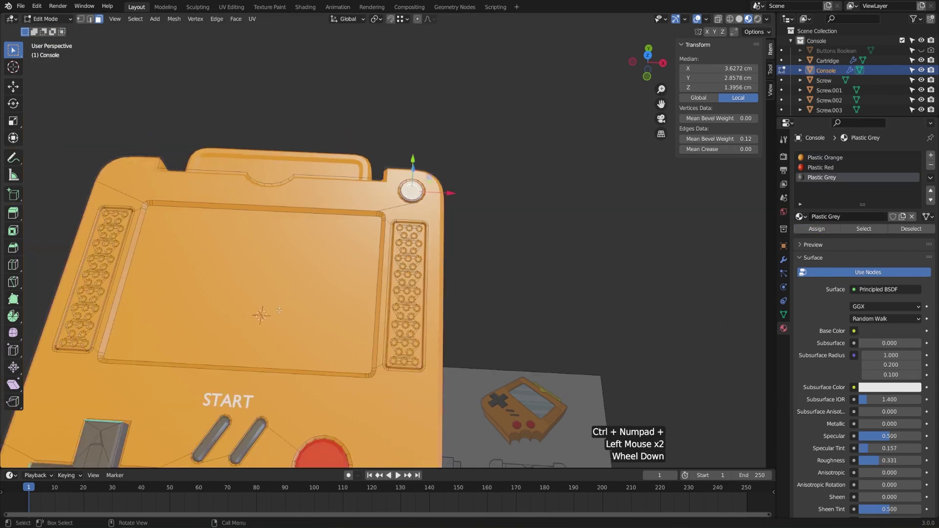
mouse_move(325, 275)
middle_down()
mouse_move(285, 300)
mouse_move(313, 284)
middle_up()
scroll(285, 300, up, 3)
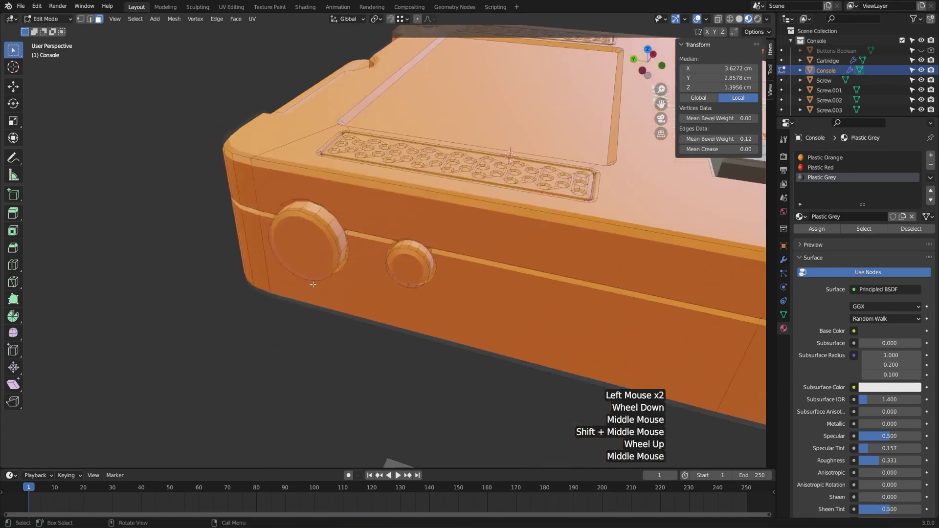
click(303, 251)
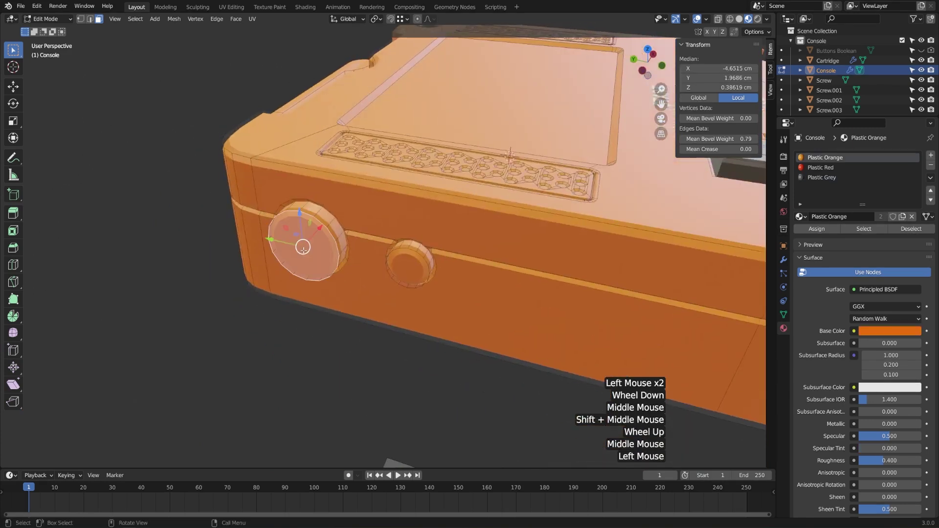
shift+click(409, 267)
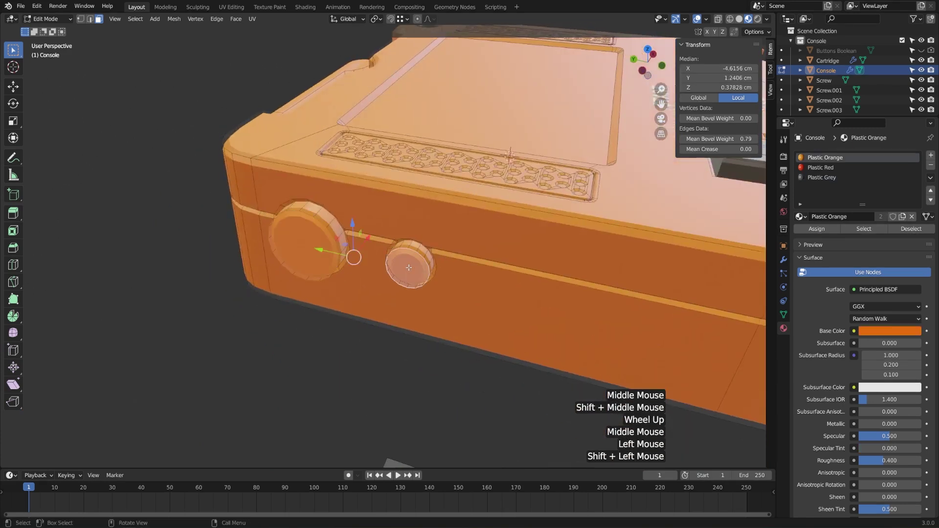
key(ctrl+KP_Add)
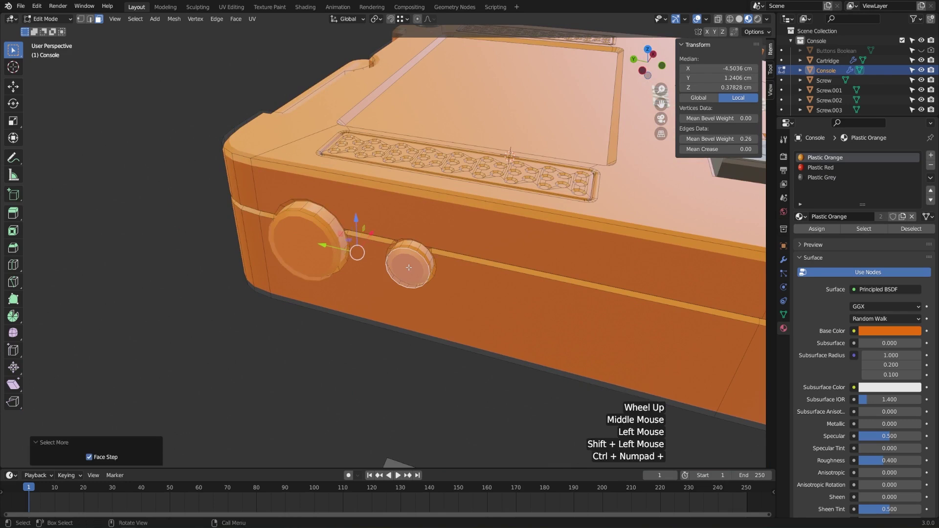
click(822, 168)
click(826, 229)
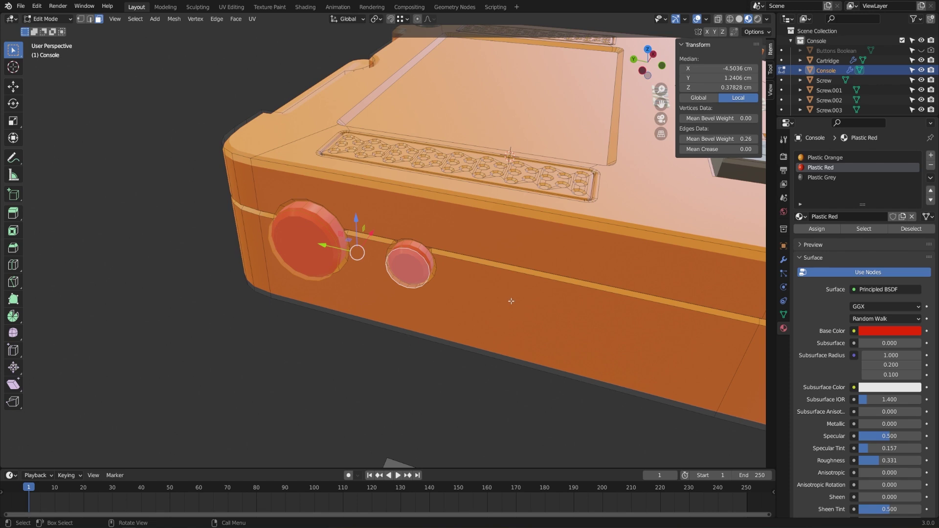
Add a fourth material slot with a new material named Screen and assign it to the console's screen face
middle_drag(543, 289, 486, 292)
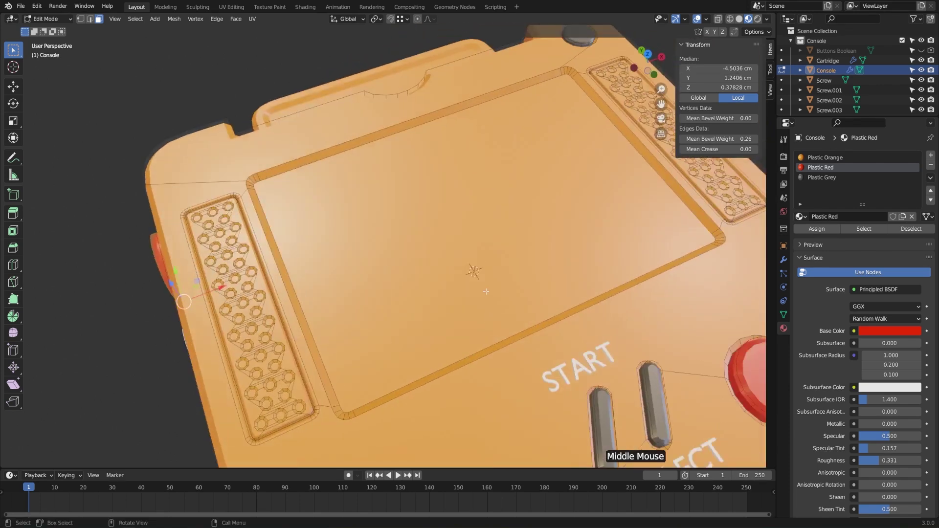
click(501, 251)
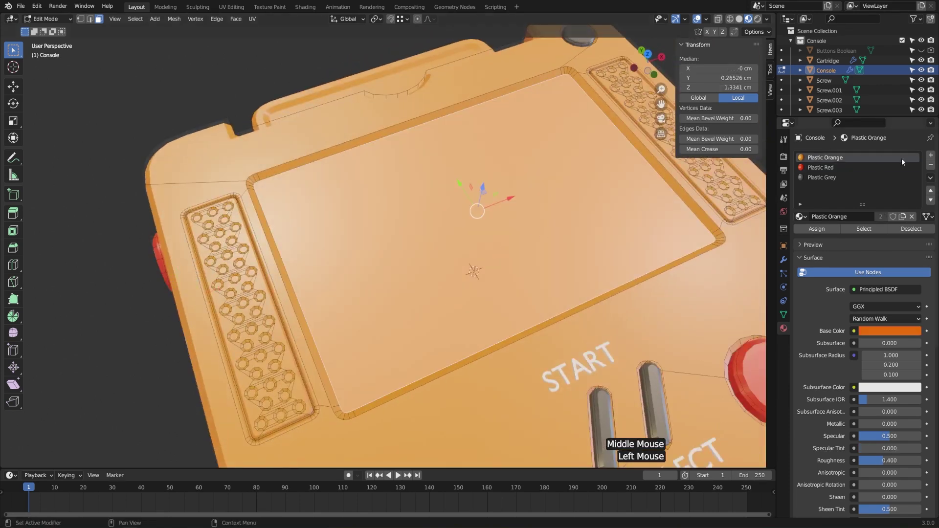
click(932, 155)
click(879, 218)
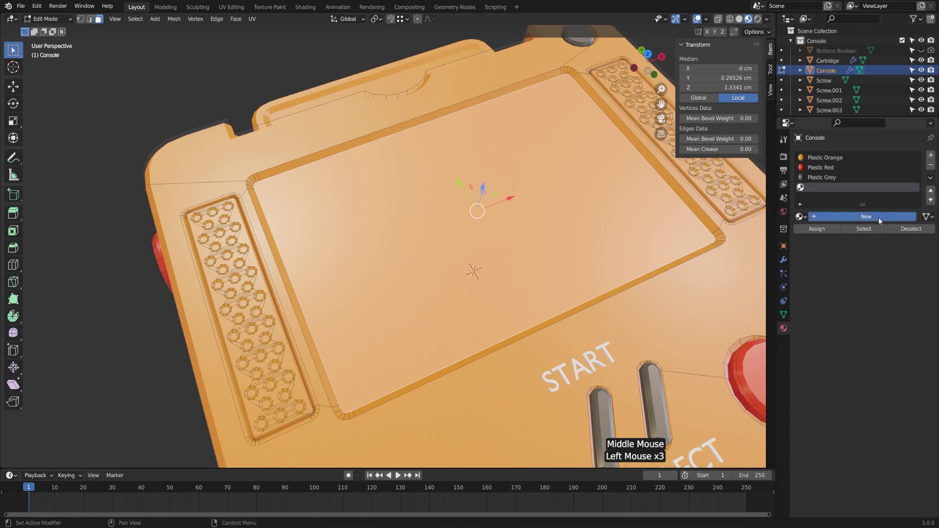
click(862, 216)
text(Screen)
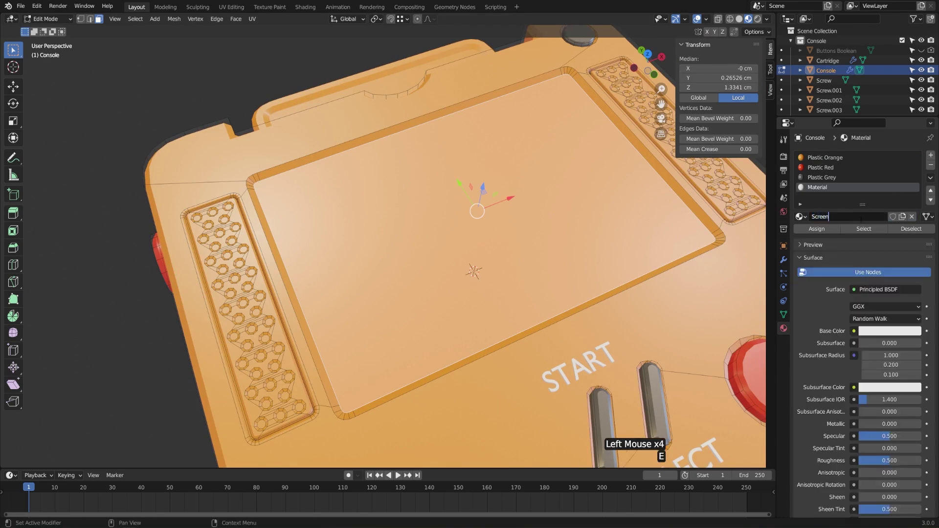
key(Return)
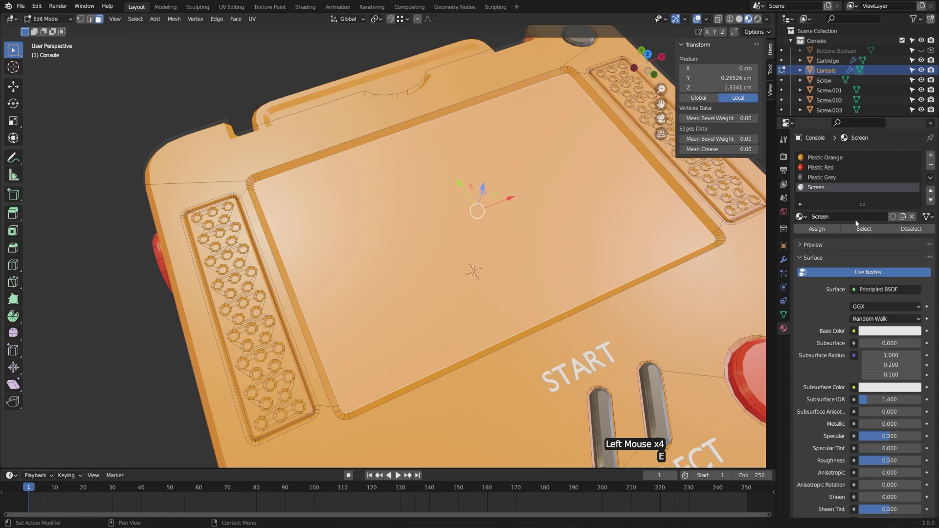
click(816, 229)
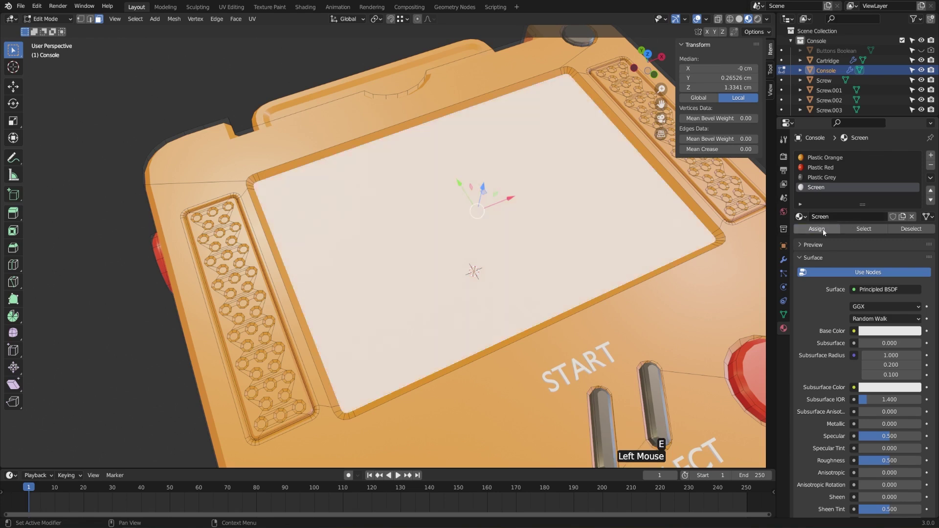
Darken the Screen material's base colour to near black and set its roughness to 0.093
click(878, 329)
mouse_move(915, 234)
mouse_down()
mouse_move(915, 261)
mouse_move(915, 246)
mouse_up()
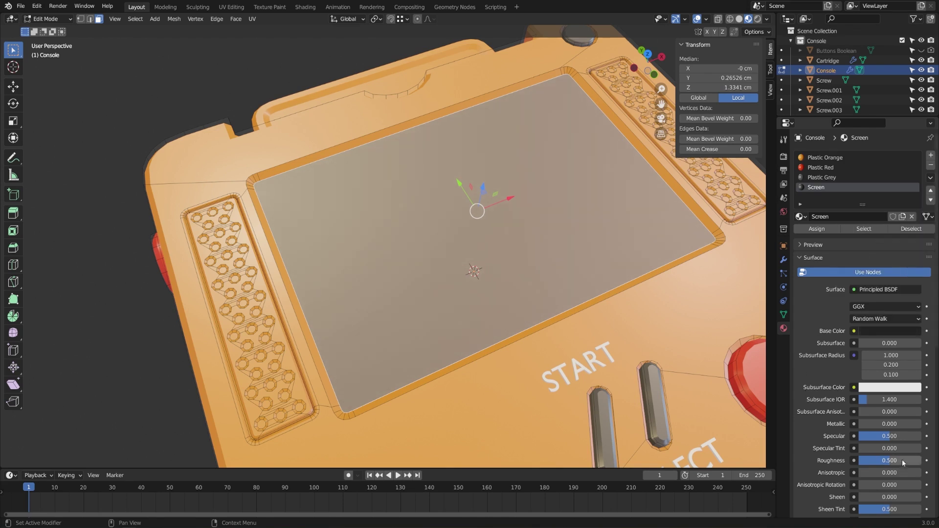
drag(903, 461, 865, 461)
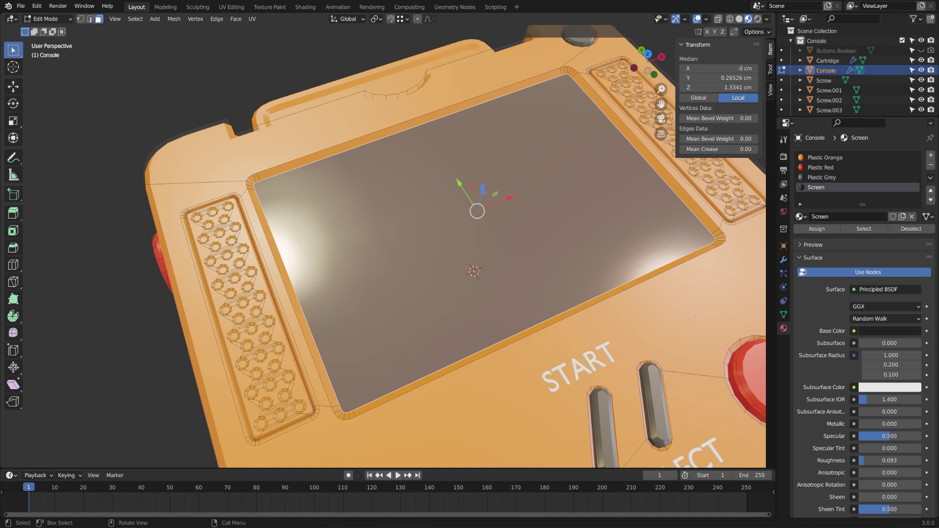
Add a fifth material slot to the console with a new material named Speakers
middle_drag(694, 317, 697, 337)
shift+middle_drag(756, 282, 580, 259)
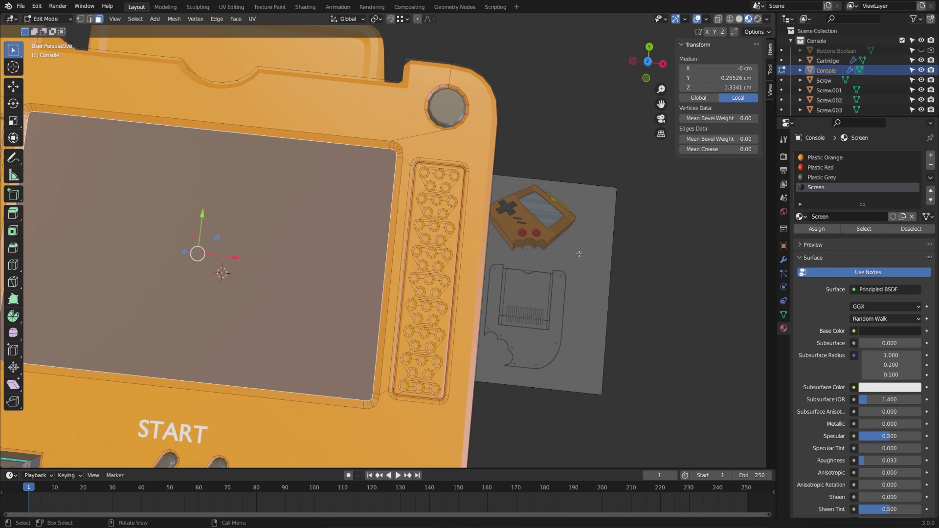
click(931, 155)
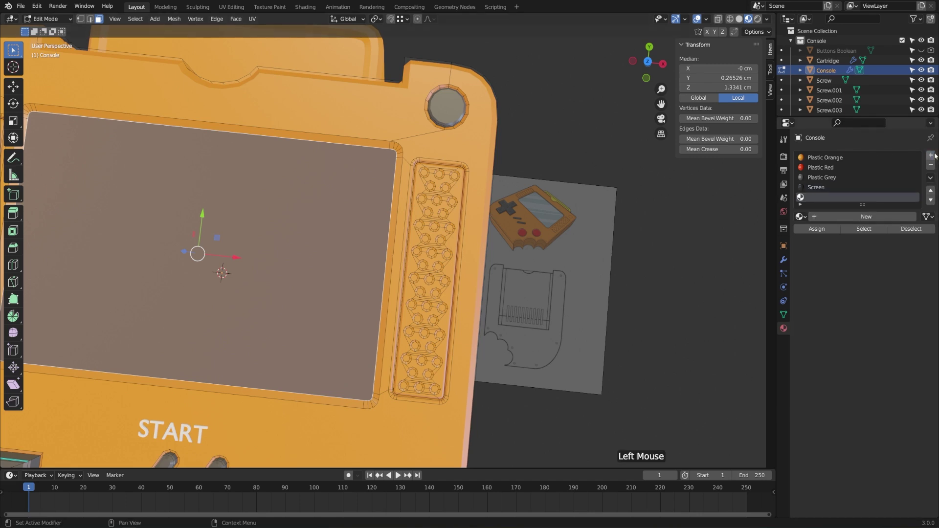
click(843, 217)
click(840, 216)
double_click(841, 217)
text(S)
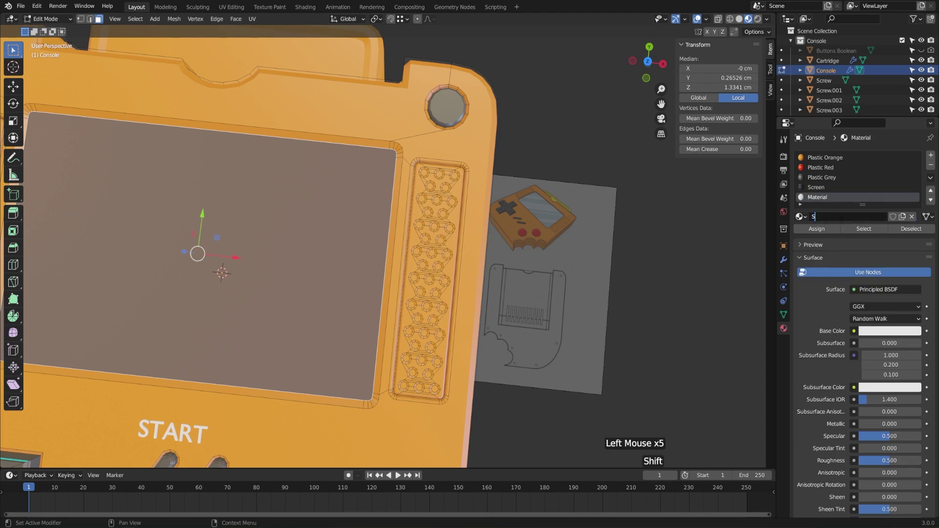
text(peakers)
key(Return)
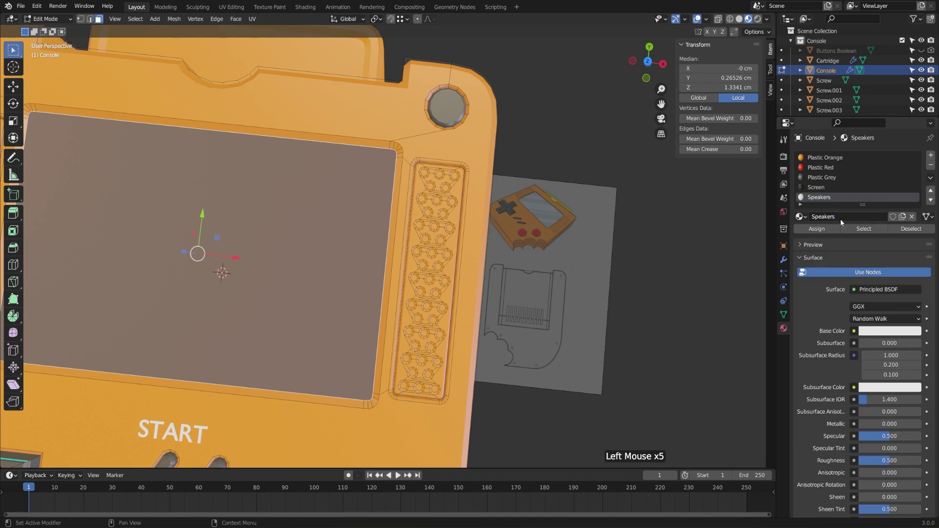
Select the three hole faces in the first row of the speaker grille near the round grey button and browse the selection options
scroll(543, 169, up, 2)
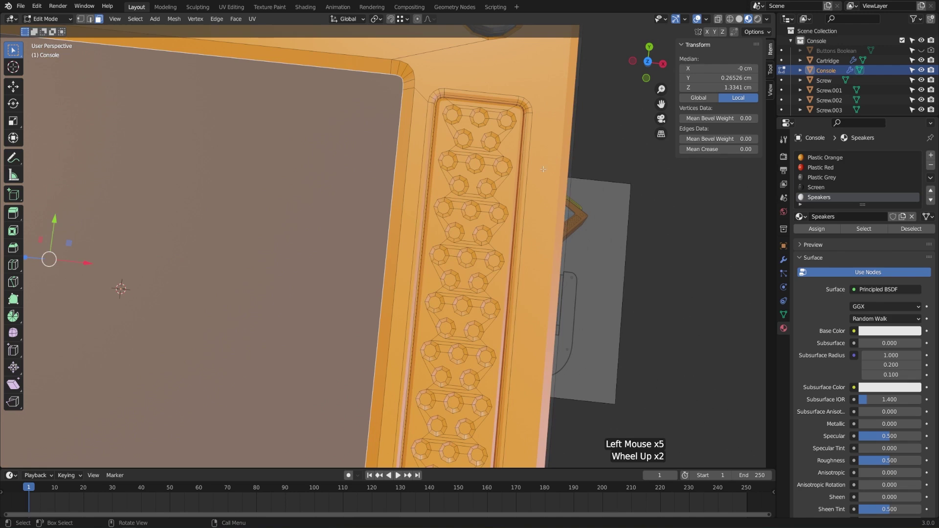
click(451, 117)
shift+click(481, 116)
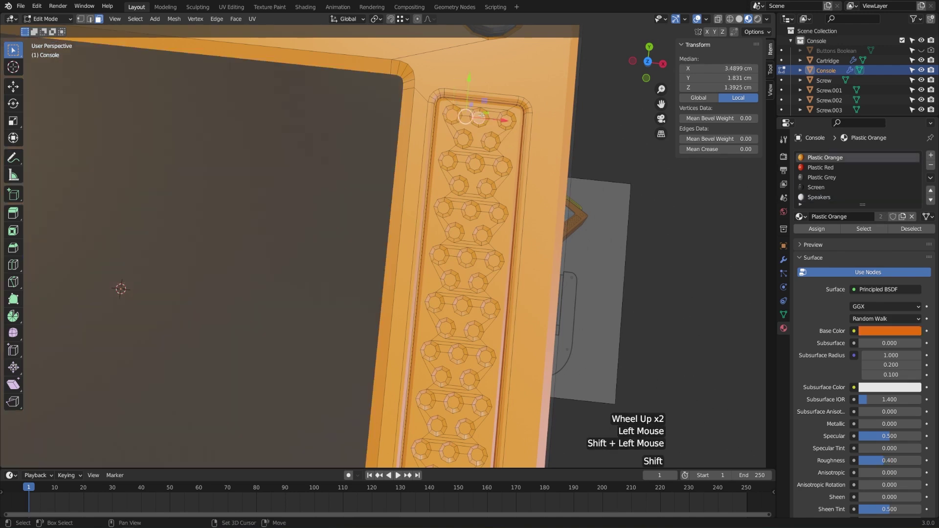
shift+click(506, 120)
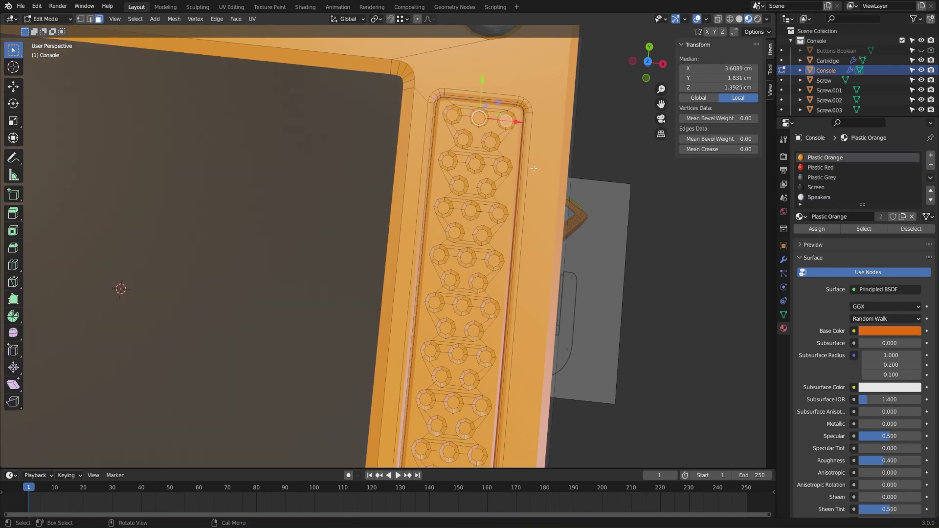
click(135, 19)
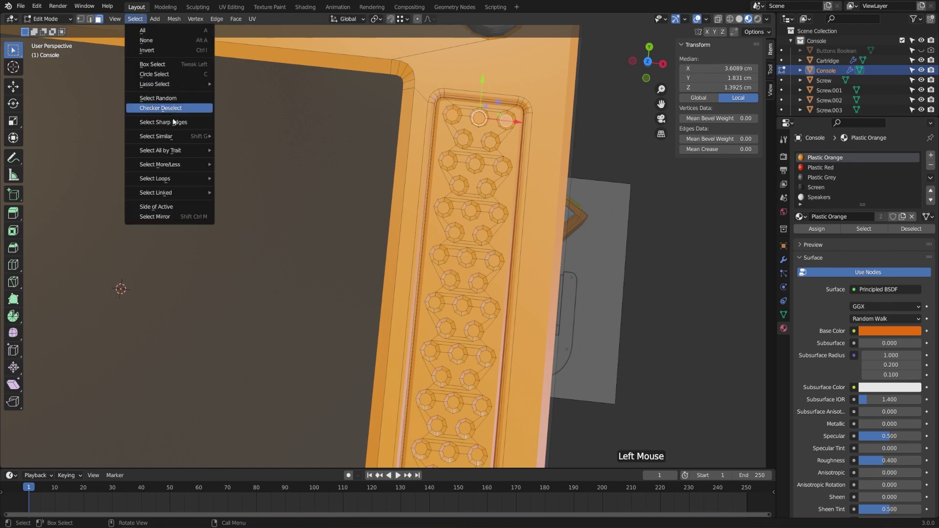
mouse_move(176, 137)
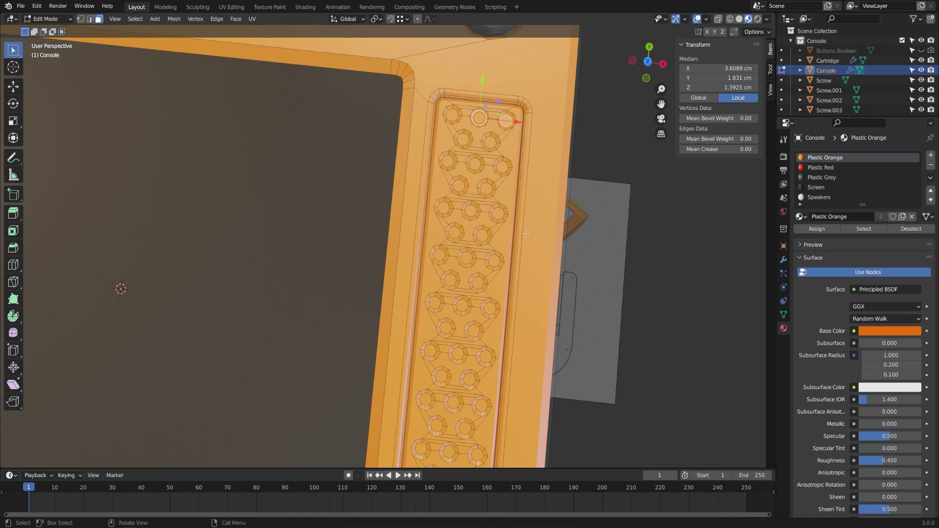
Box-select the speaker grille faces along the console's upper edge in the right orthographic view with X-ray enabled
key(KP_3)
key(z)
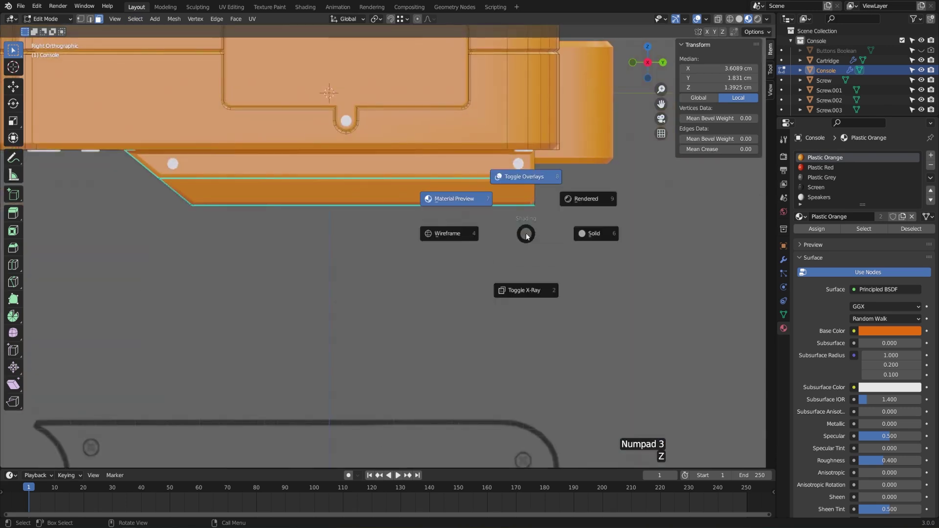
shift+middle_drag(526, 293, 574, 397)
scroll(575, 396, up, 1)
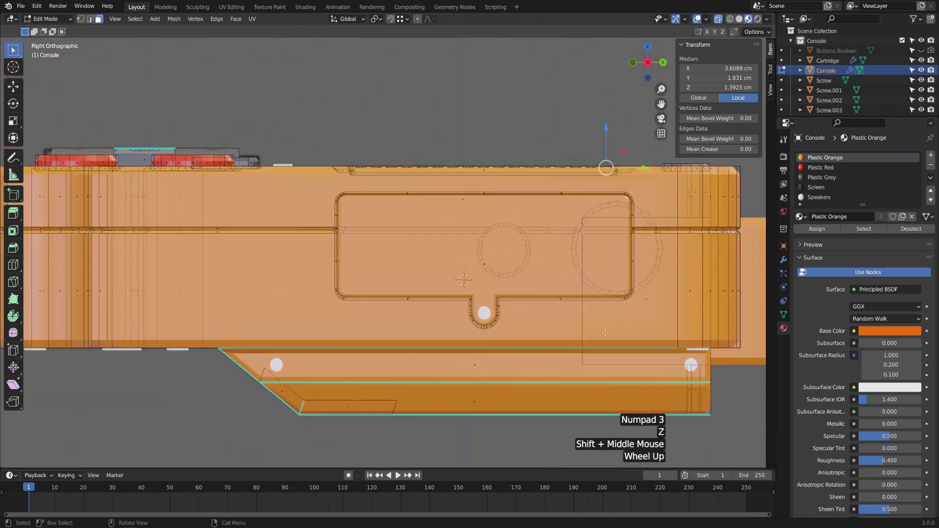
shift+middle_drag(582, 249, 516, 278)
scroll(498, 286, up, 2)
shift+scroll(498, 285, up, 1)
scroll(509, 304, up, 1)
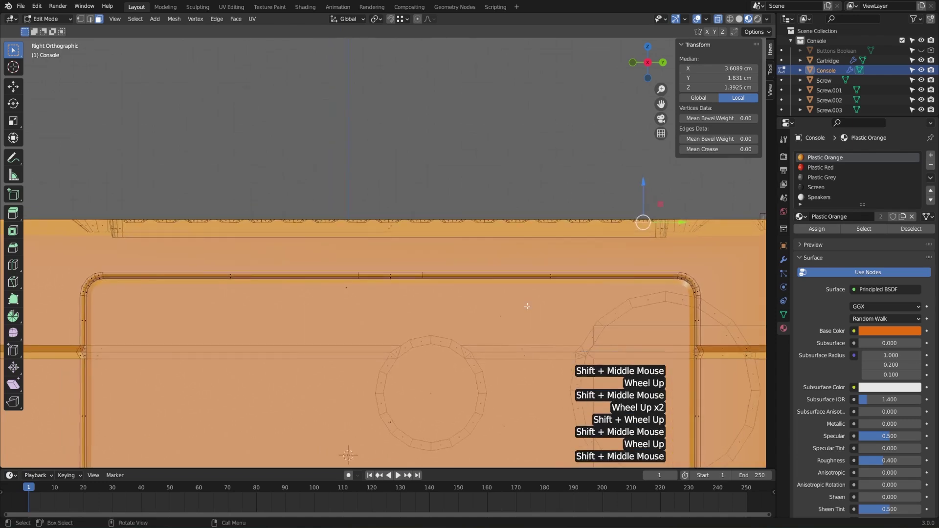
shift+middle_drag(510, 305, 342, 274)
scroll(343, 274, up, 1)
click(177, 230)
drag(178, 230, 71, 216)
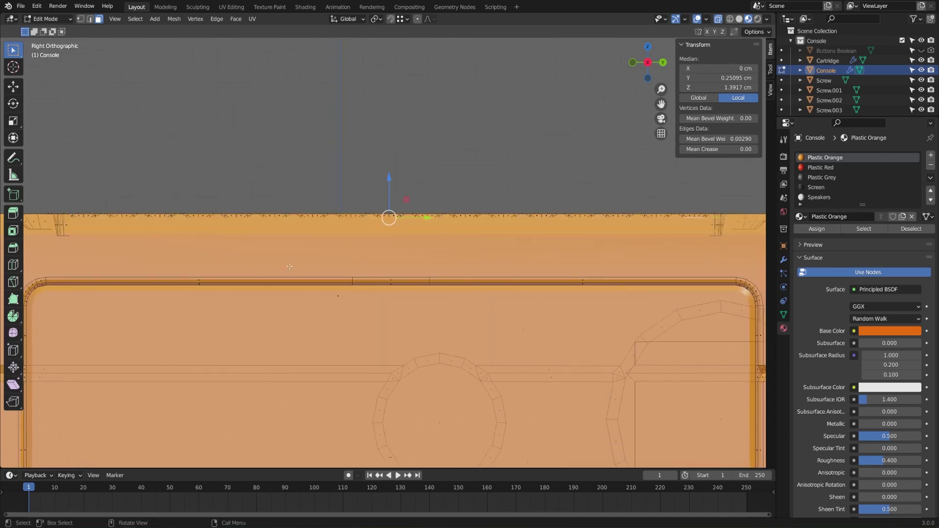
Box-deselect the faces just below the speaker holes and display the model in wireframe to check the remaining selection
scroll(170, 227, down, 1)
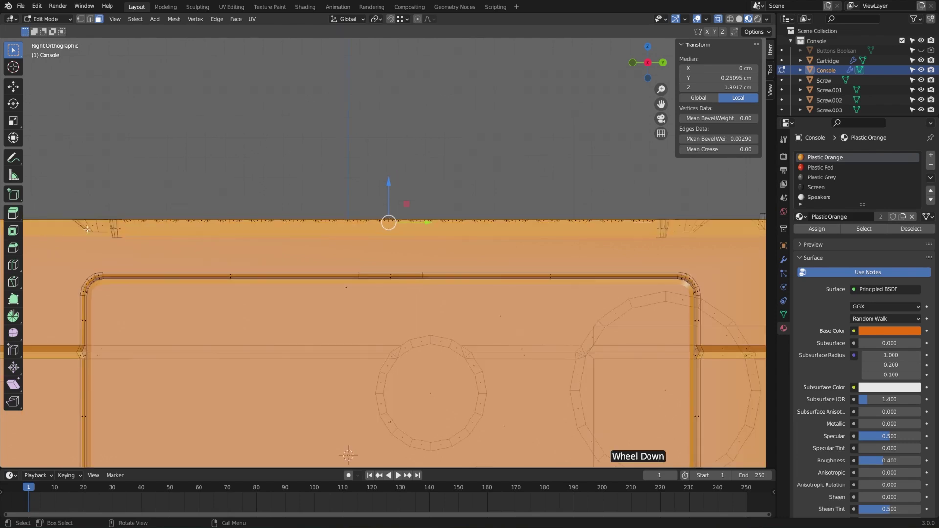
key(b)
drag(88, 228, 706, 311)
scroll(499, 303, down, 1)
middle_drag(499, 303, 524, 280)
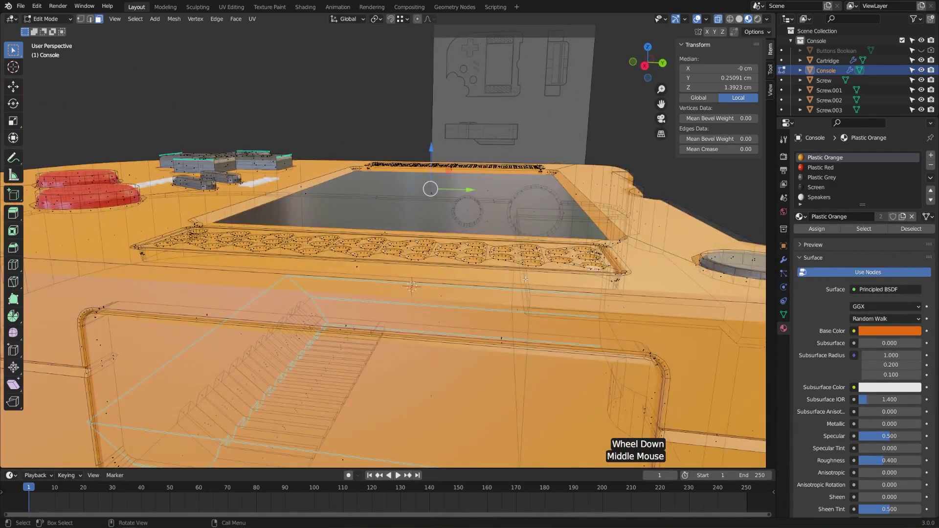
key(z)
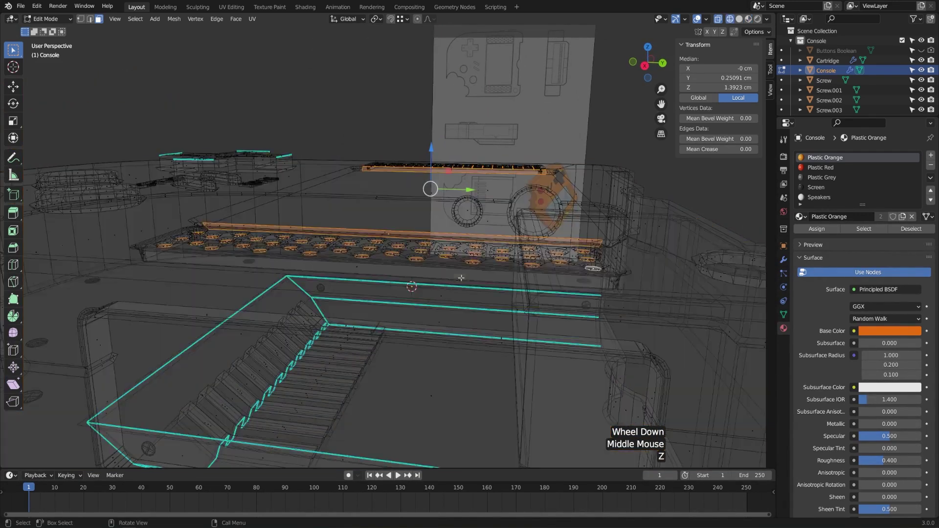
Box-deselect the long strip faces beside both speaker grilles, keeping only the speaker hole faces selected
scroll(461, 278, down, 2)
middle_drag(461, 278, 434, 361)
scroll(411, 247, up, 1)
key(b)
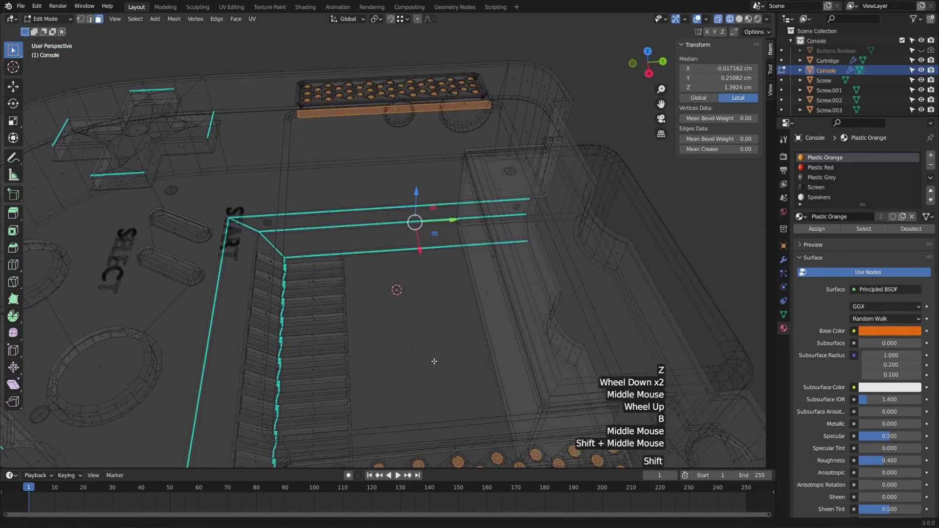
middle_drag(442, 231, 444, 268)
shift+middle_drag(397, 196, 399, 361)
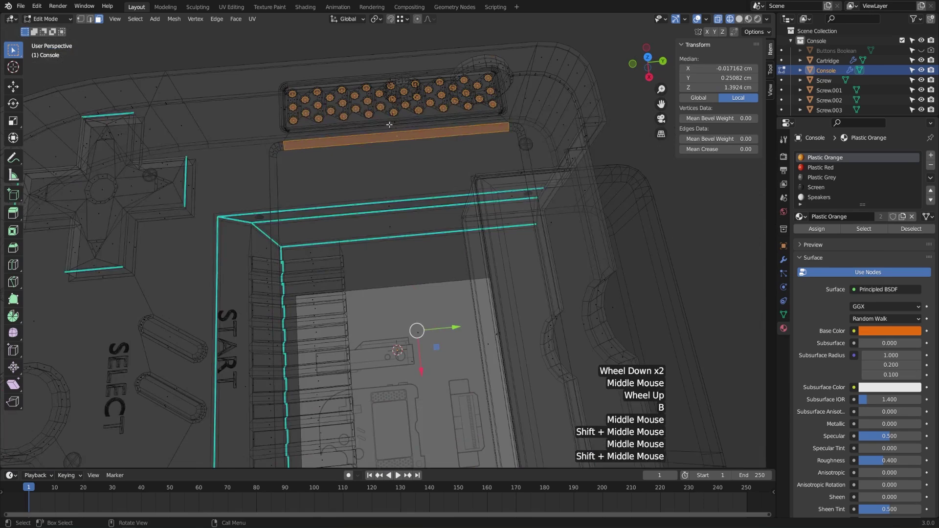
key(b)
middle_drag(388, 124, 419, 171)
scroll(433, 272, down, 2)
shift+middle_drag(433, 272, 453, 210)
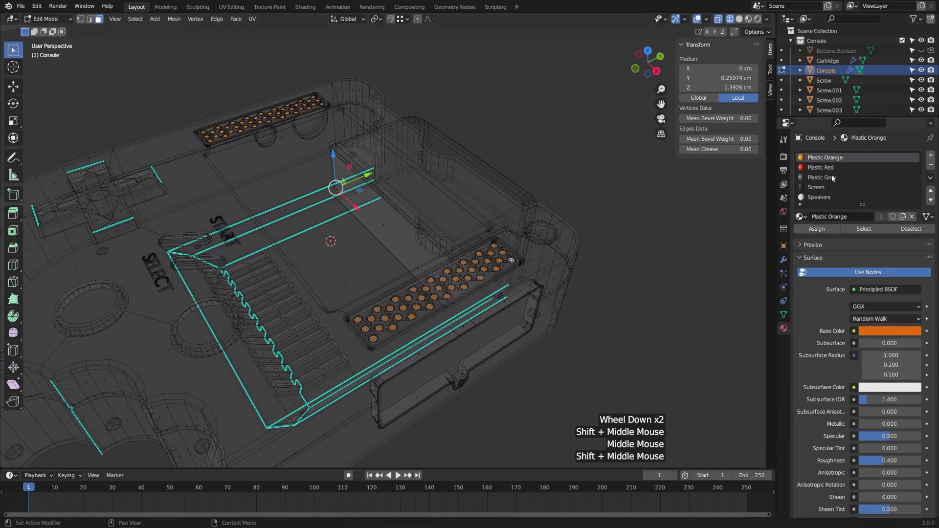
Assign the Speakers material to the selected hole faces and display the model in Material Preview shading
click(837, 195)
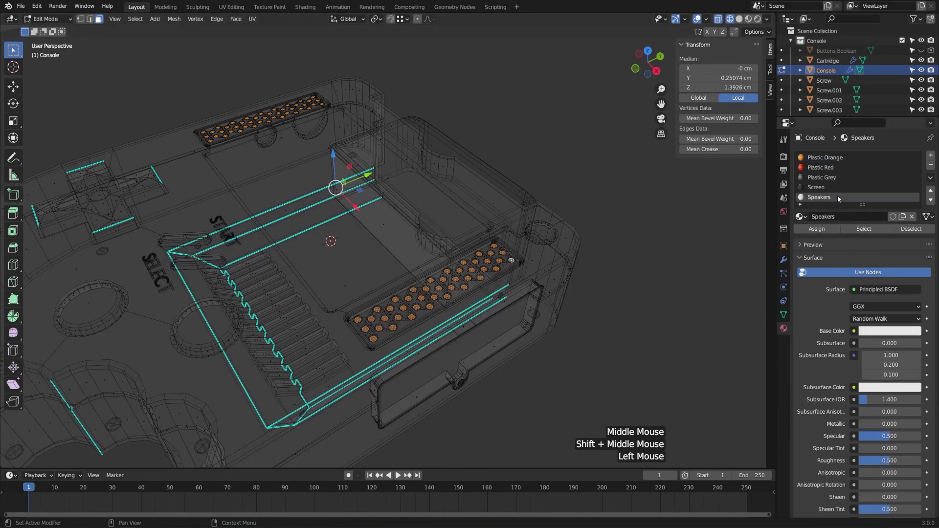
click(820, 230)
key(z)
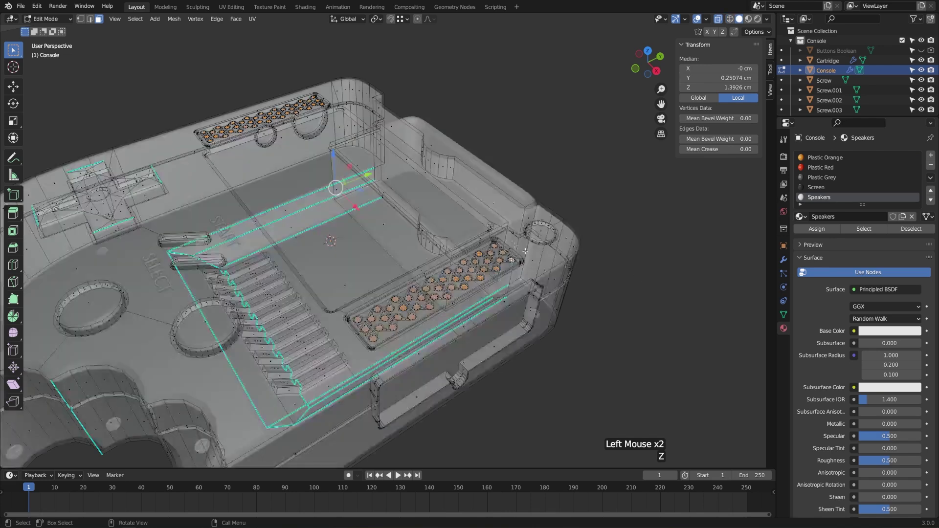
key(z)
mouse_move(504, 338)
middle_down()
mouse_move(501, 329)
mouse_move(545, 355)
mouse_move(518, 306)
middle_up()
scroll(519, 305, up, 1)
key(z)
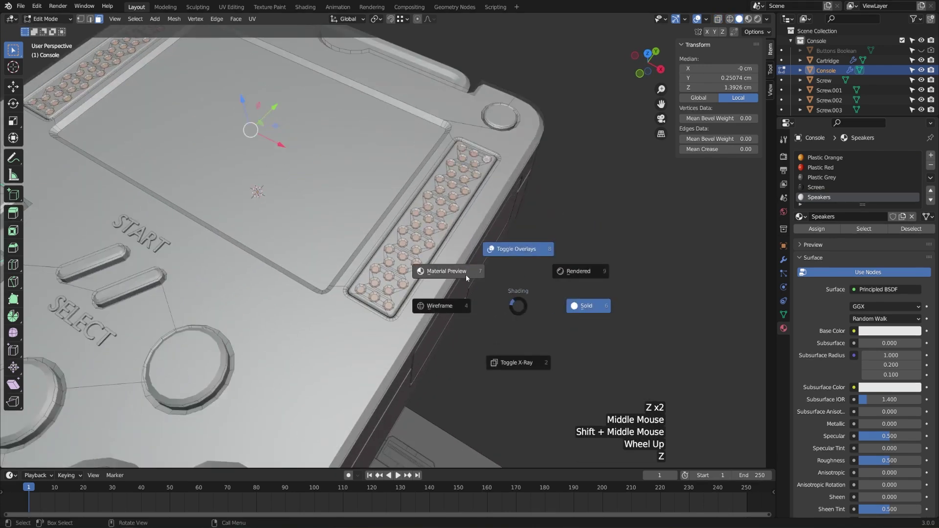
click(449, 272)
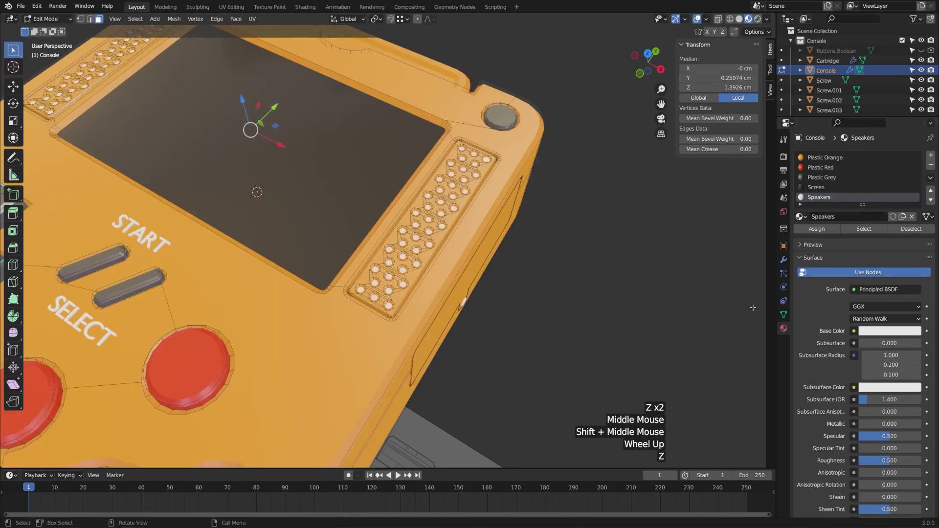
Set the Speakers material's base color to near-black with value 0.010 and its roughness to 0.924, and return to Object Mode
click(890, 331)
drag(918, 248, 914, 255)
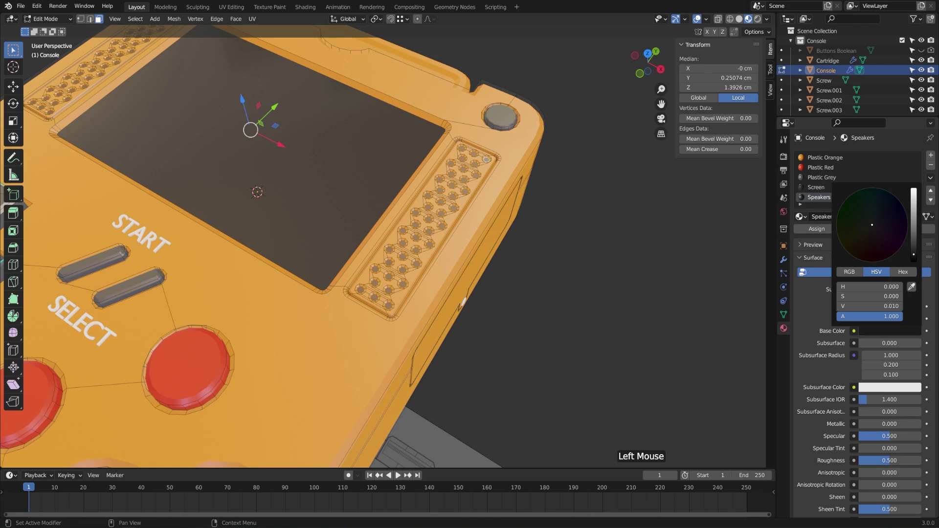
drag(881, 461, 910, 460)
middle_drag(475, 258, 581, 274)
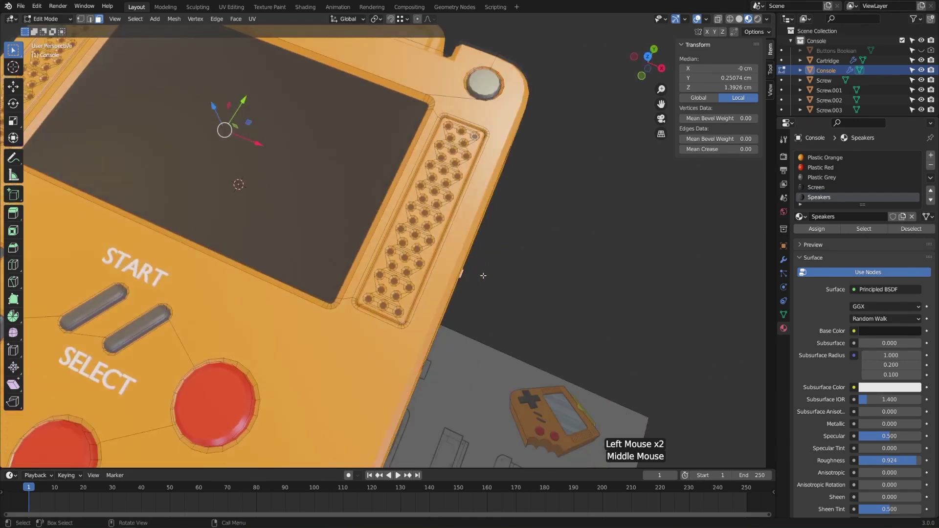
key(Tab)
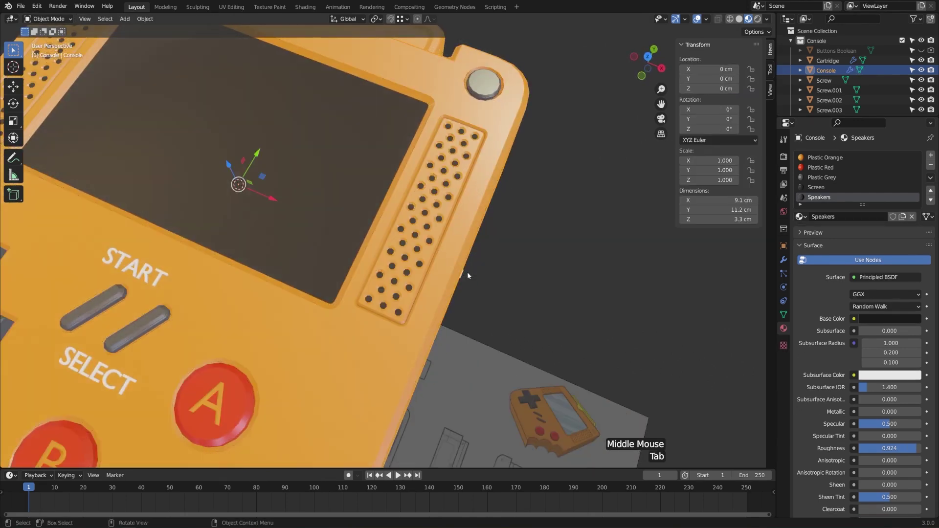
shift+middle_drag(272, 388, 406, 306)
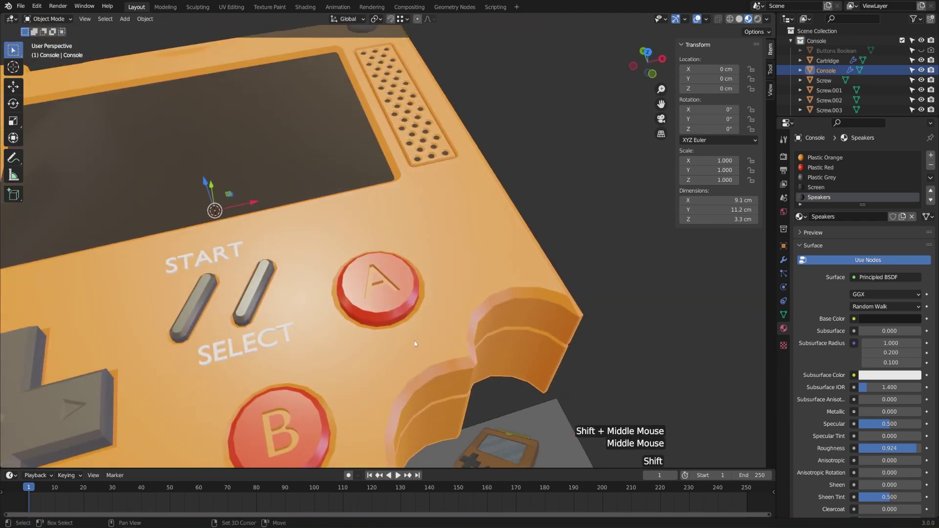
shift+middle_drag(415, 341, 431, 302)
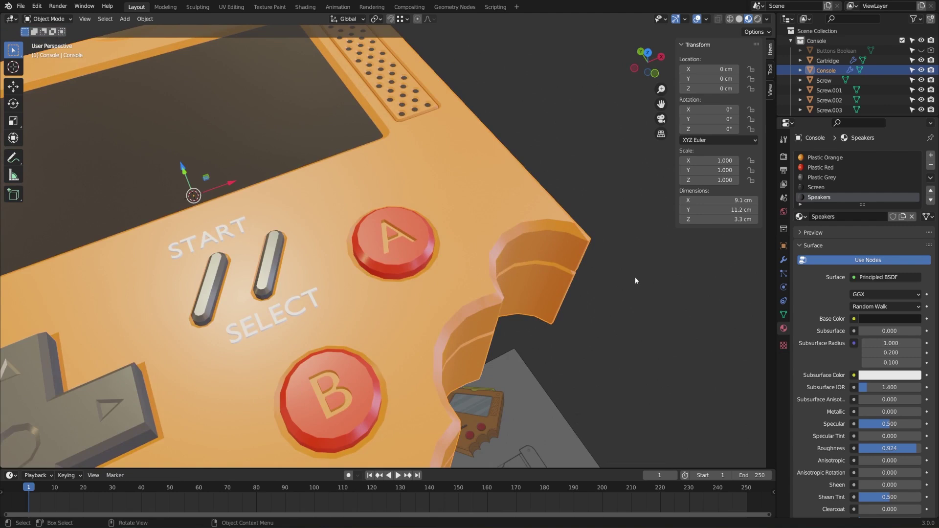
Give the hidden Buttons Boolean object the existing Plastic Red material
click(836, 49)
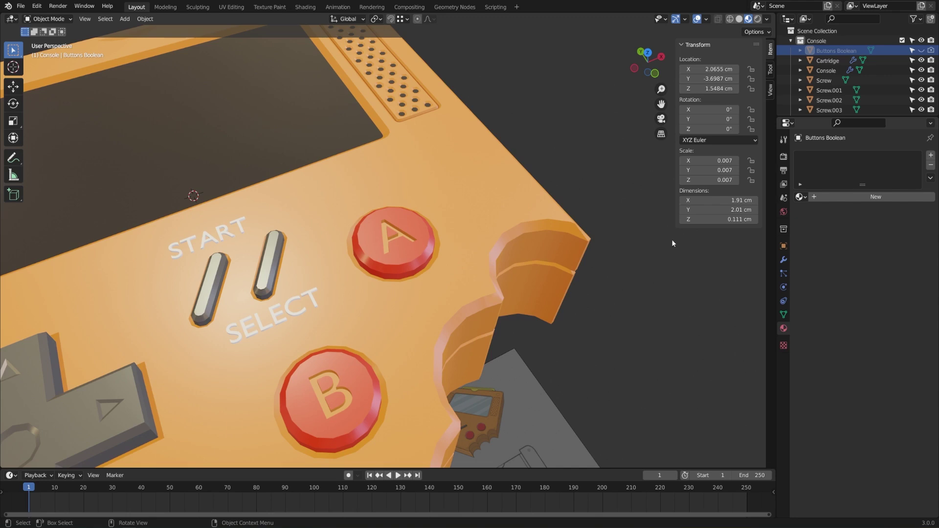
click(800, 196)
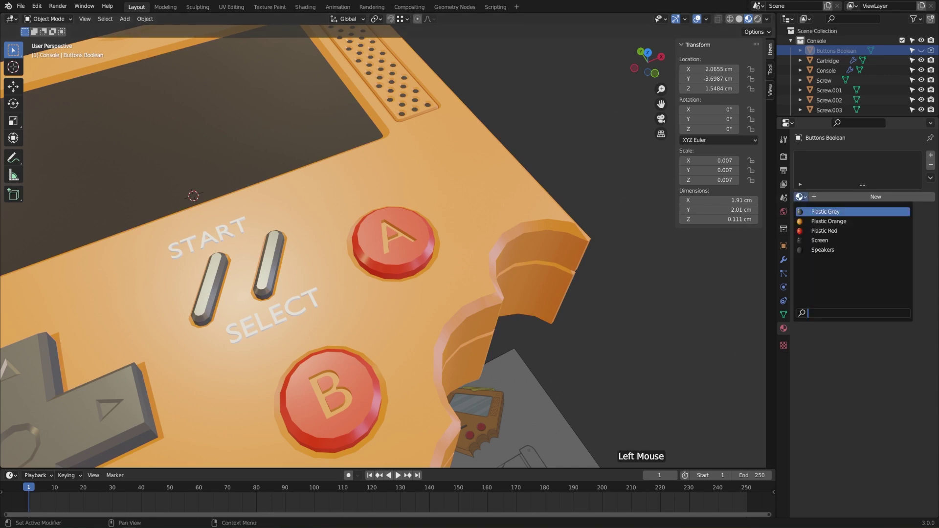
click(822, 231)
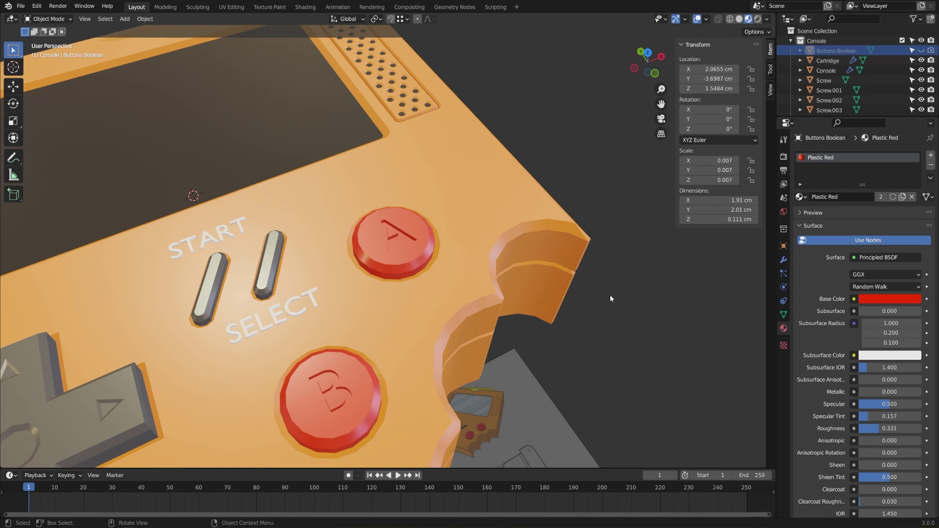
Apply the console's Boolean modifier, check the engraved button letters in the mesh, and delete the hidden Buttons Boolean object
click(486, 302)
middle_drag(598, 312, 419, 230)
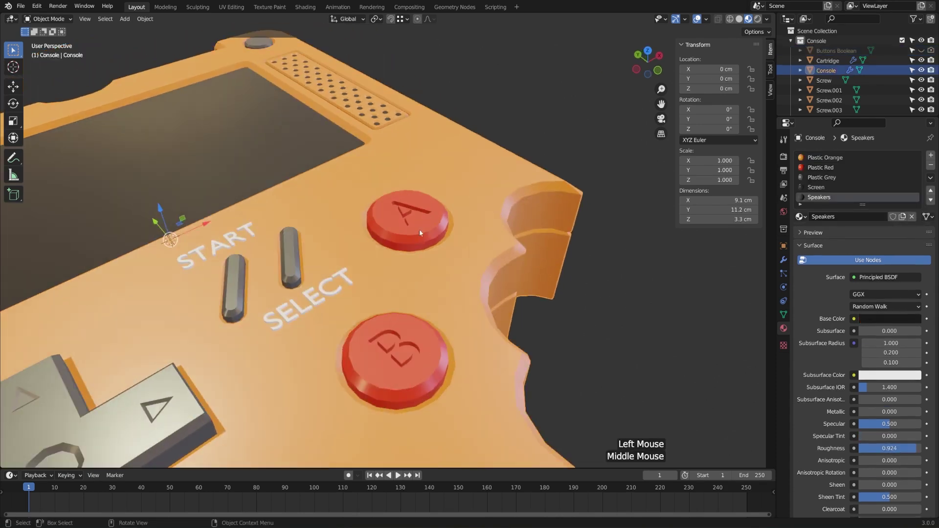
key(g)
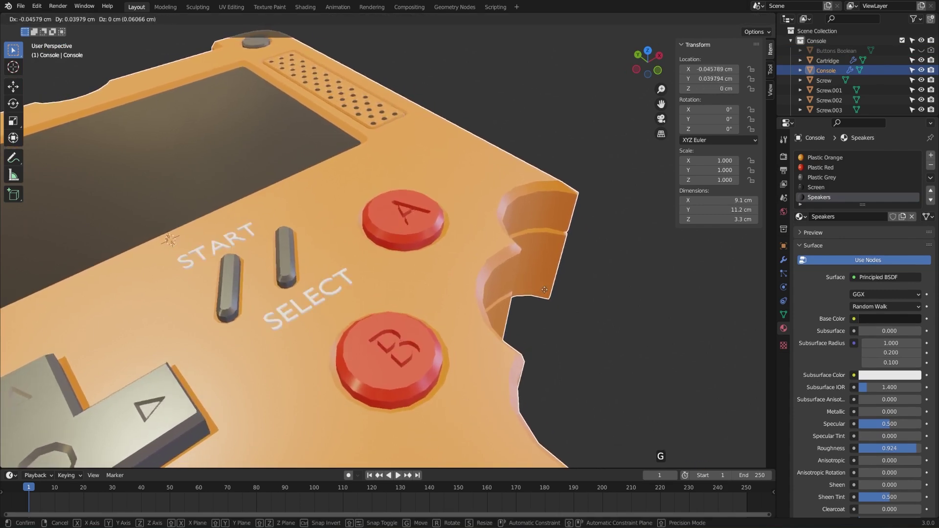
right_click(551, 287)
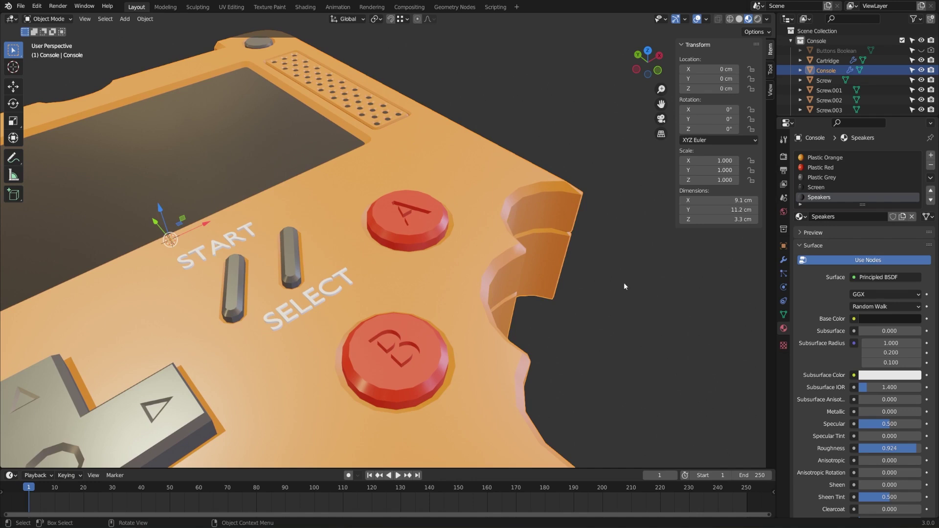
click(783, 260)
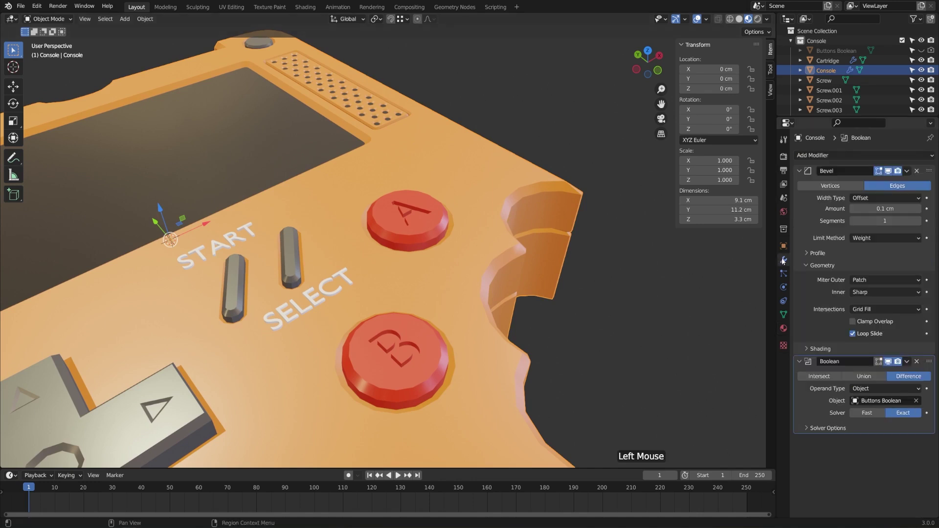
click(909, 362)
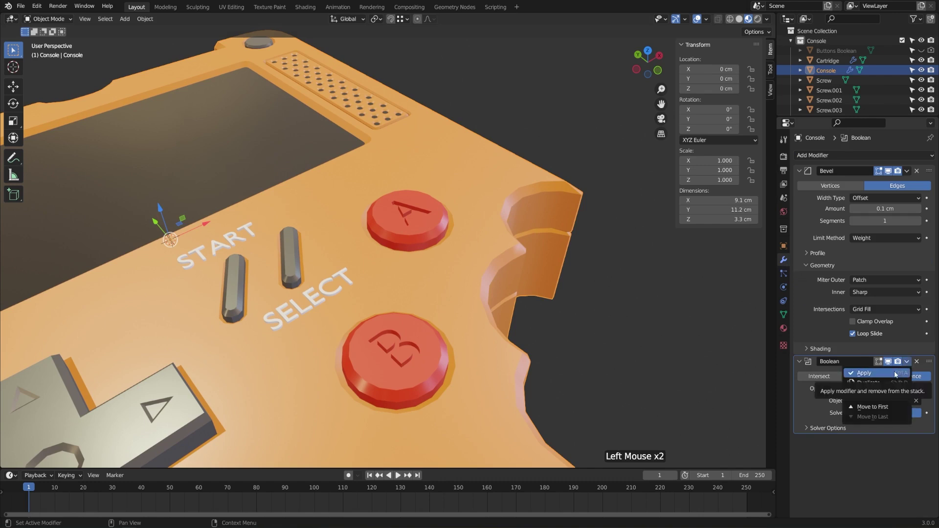
click(895, 373)
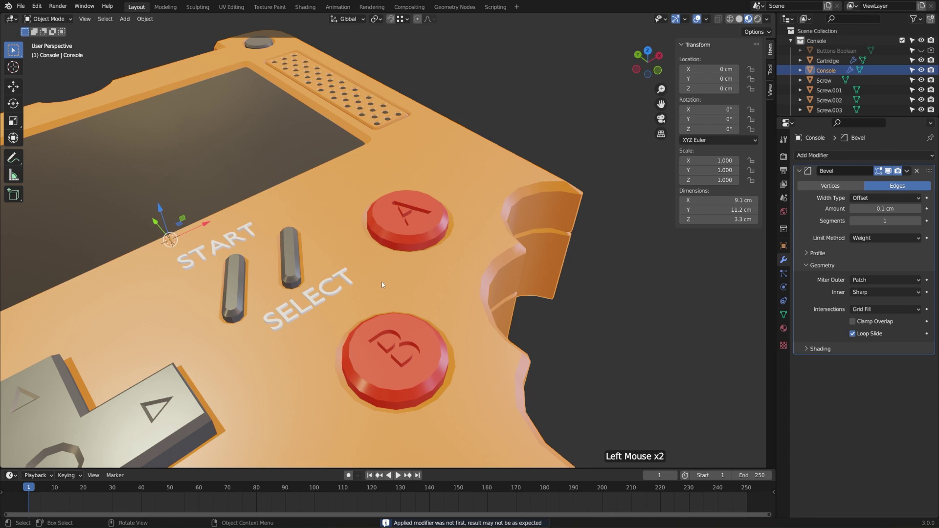
key(Tab)
middle_drag(561, 295, 468, 212)
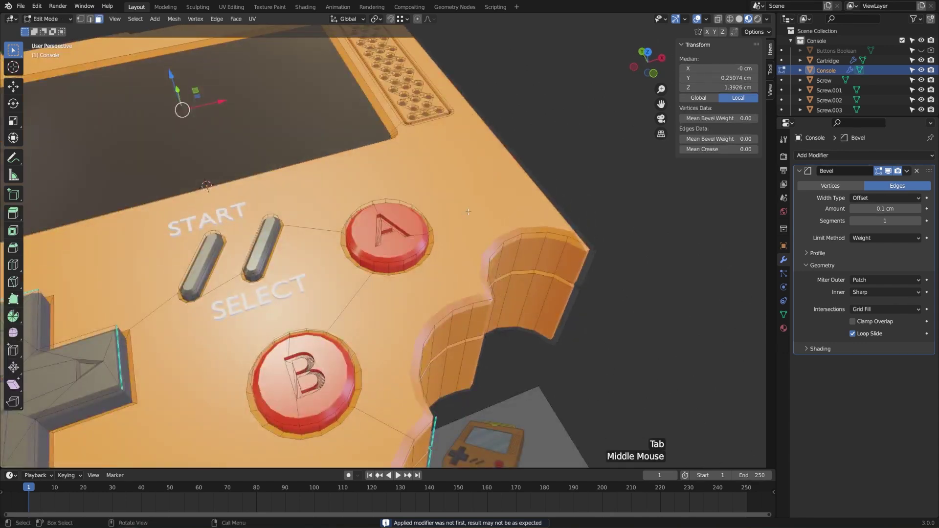
key(Tab)
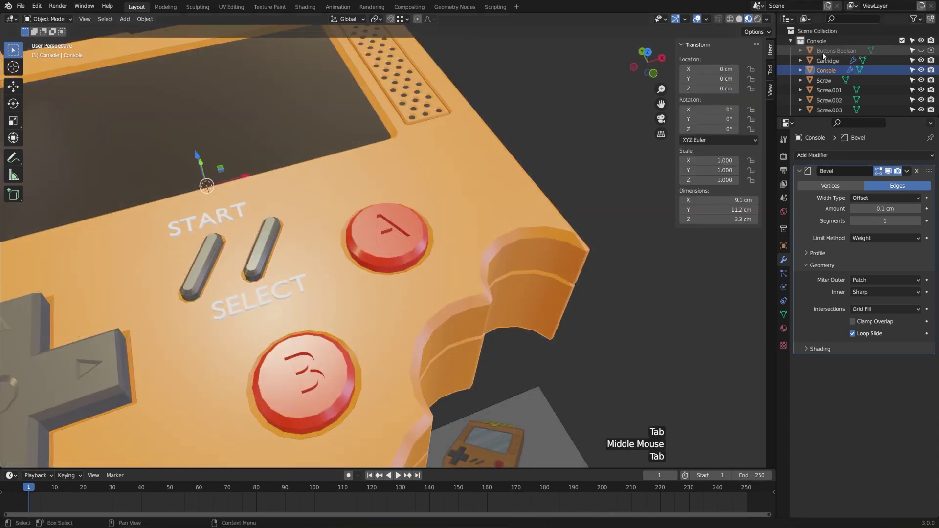
click(835, 50)
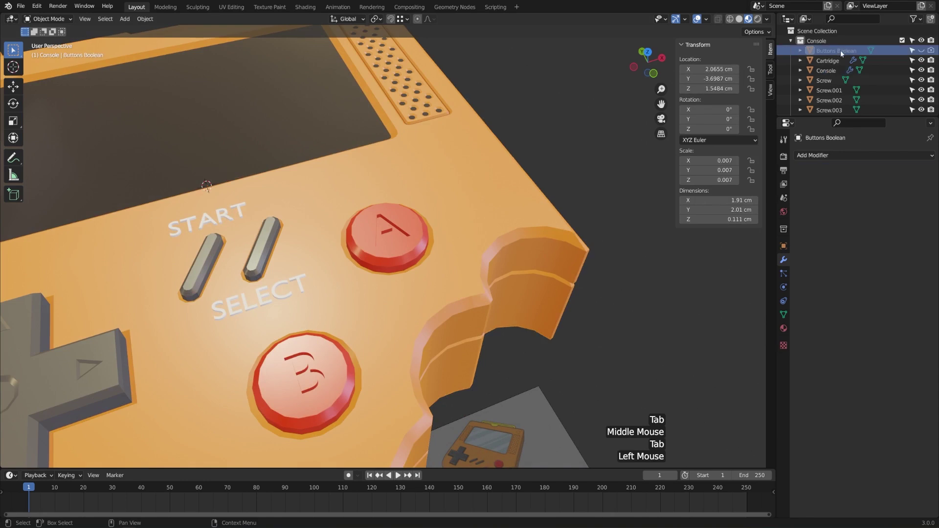
key(Delete)
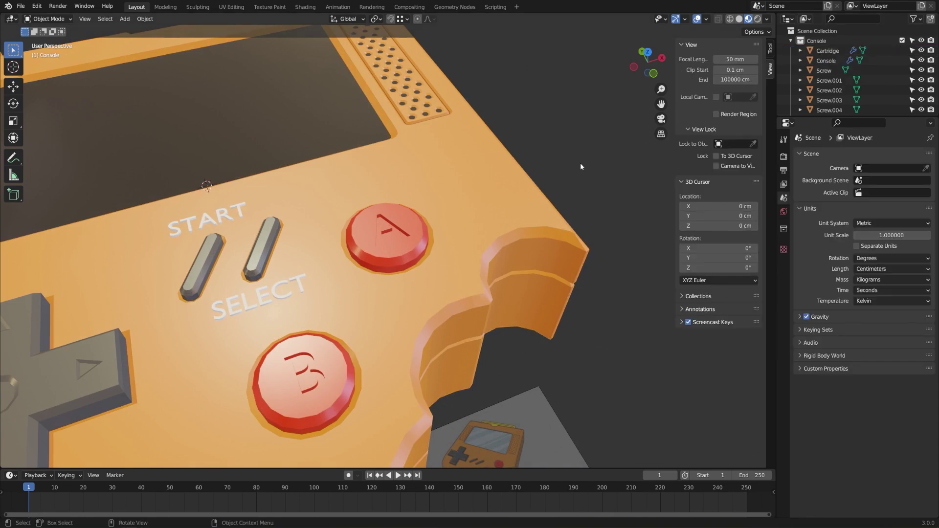
Create a new material named Screws on the screw below the console's side panel
middle_drag(580, 170, 477, 257)
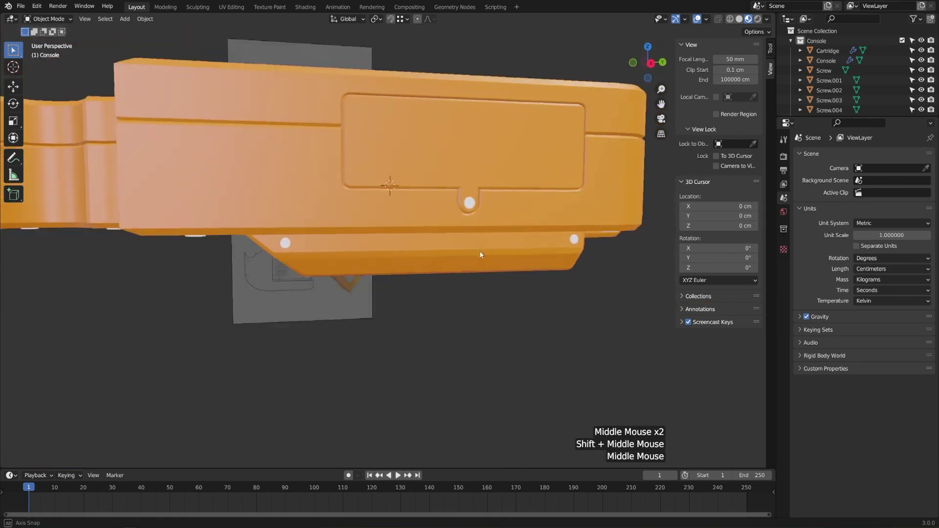
scroll(474, 254, up, 2)
click(486, 196)
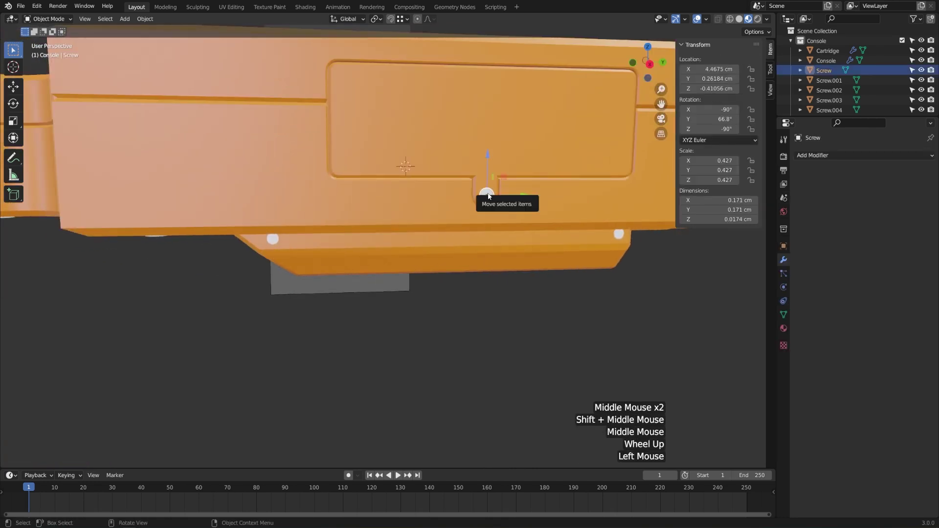
click(783, 328)
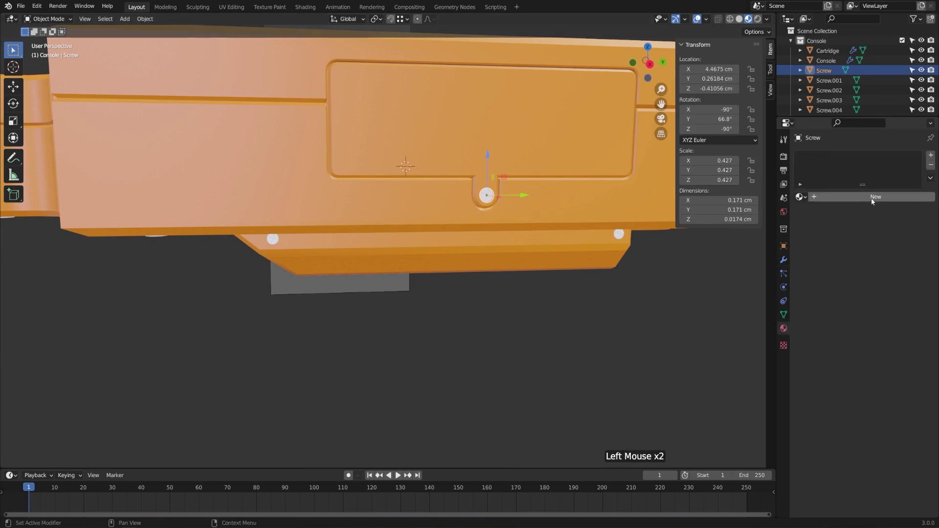
click(872, 198)
click(845, 197)
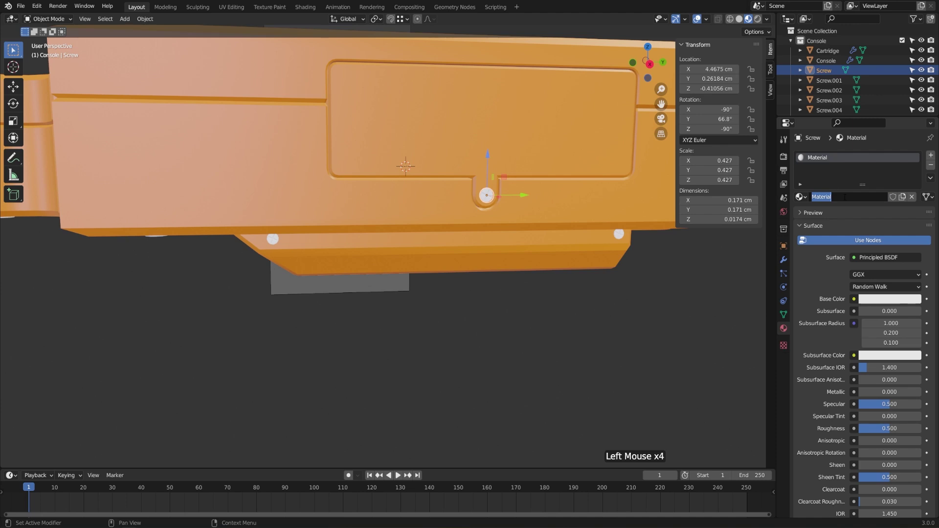
text(Screws)
key(Return)
Check that the cartridge screws share the Screws material, and set its base color to grey with value 0.349 and roughness to 0.186
click(619, 234)
middle_drag(620, 235, 340, 238)
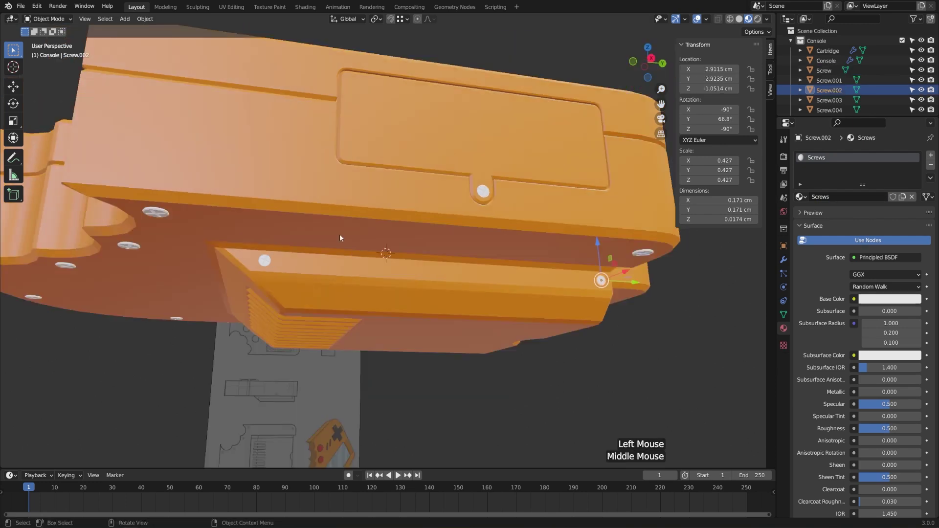
click(265, 263)
click(482, 193)
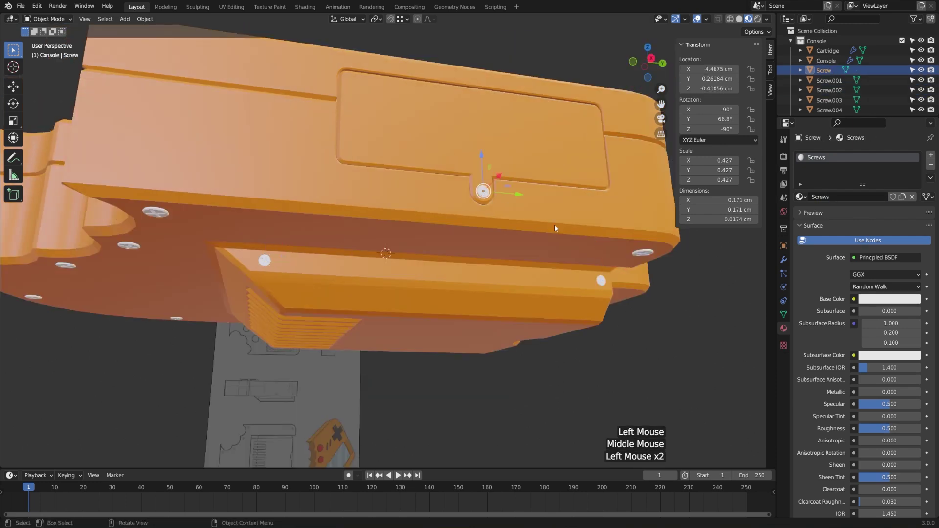
middle_drag(554, 225, 571, 249)
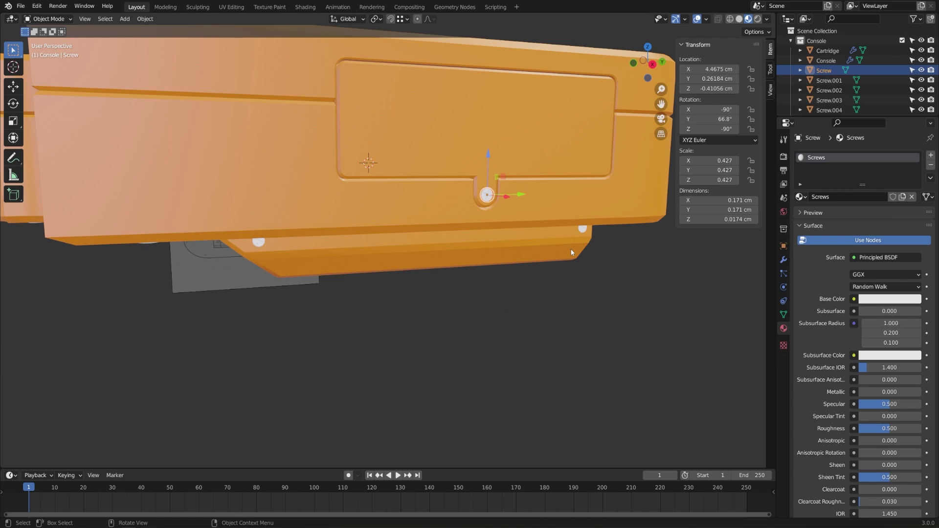
click(881, 299)
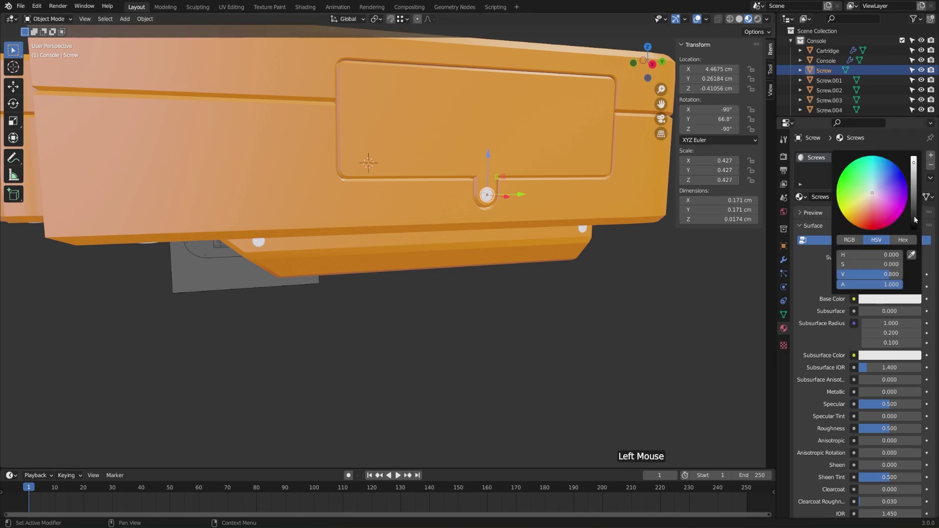
drag(916, 179, 914, 183)
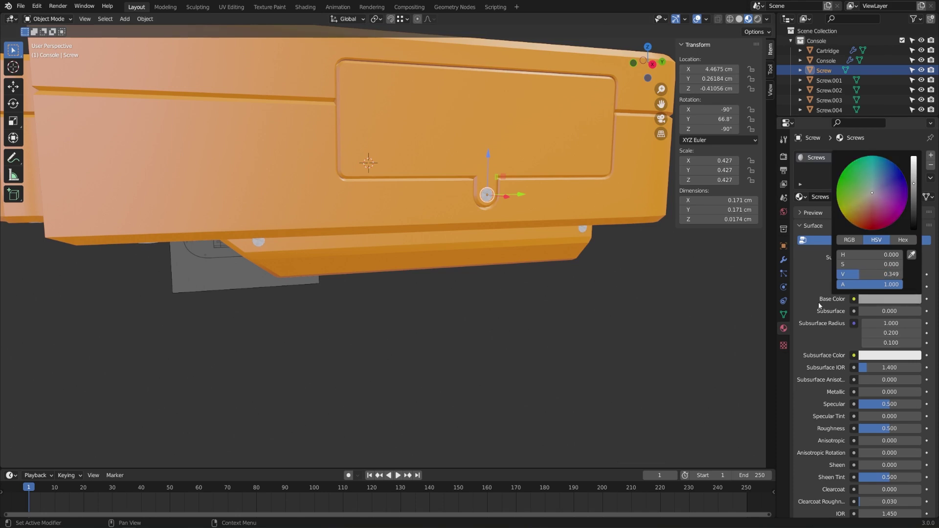
drag(892, 428, 872, 428)
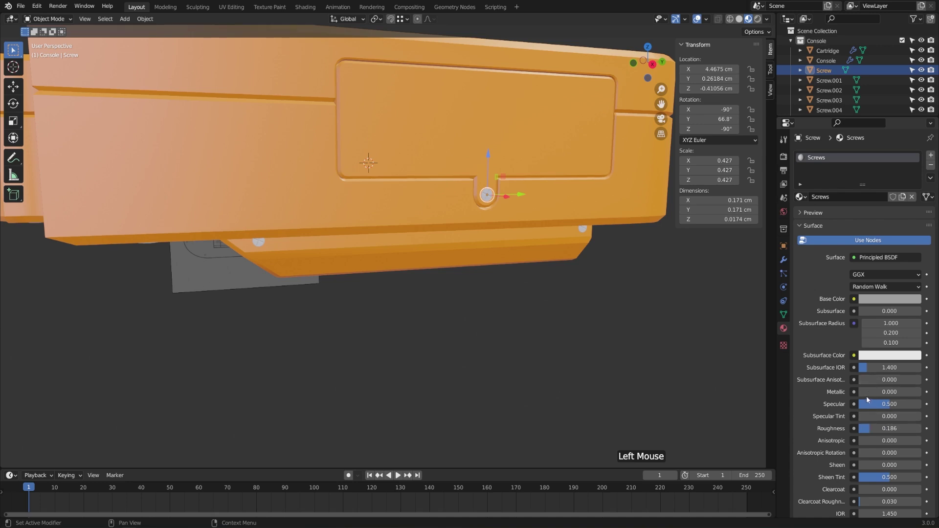
Make the Screws material fully metallic at 1.000 and set its roughness to 0.209
drag(869, 392, 922, 392)
scroll(547, 190, up, 2)
middle_drag(541, 192, 511, 243)
scroll(512, 228, up, 2)
mouse_move(890, 427)
mouse_down()
mouse_move(902, 427)
mouse_move(893, 427)
mouse_up()
Make a separate copy of the Plastic Orange material for the cartridge and name it Plastic Yellow
scroll(451, 270, down, 4)
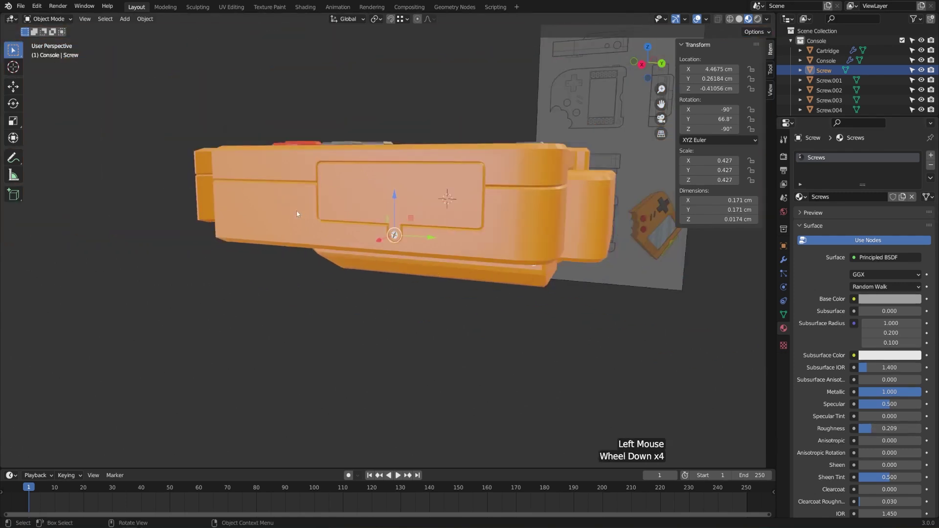
middle_drag(451, 271, 480, 273)
click(517, 130)
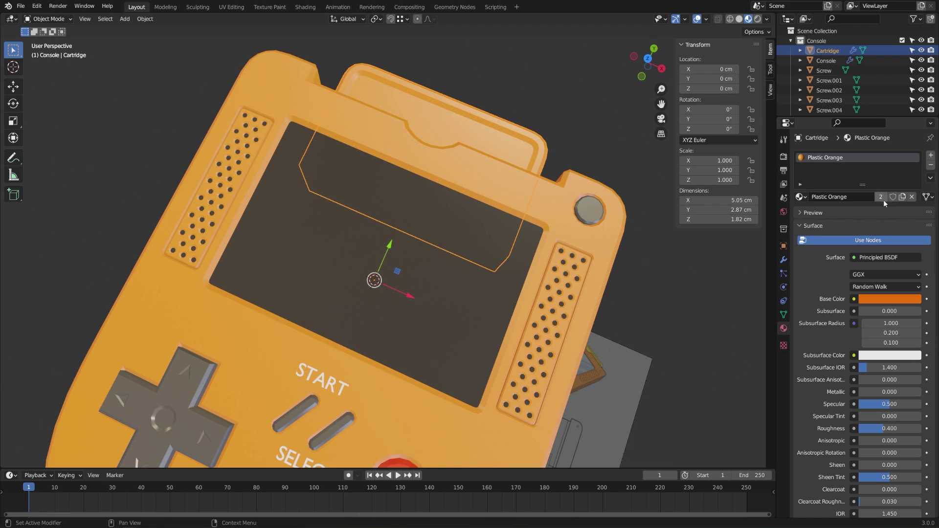
click(561, 189)
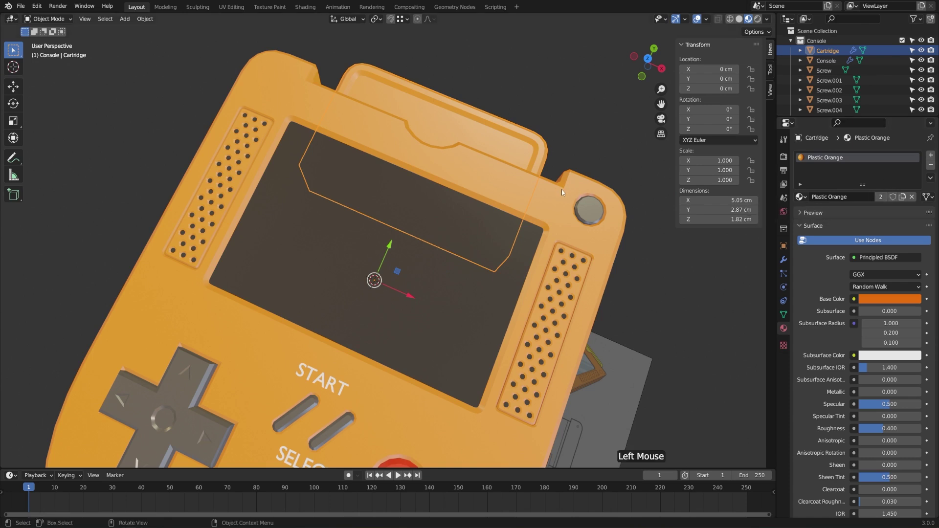
click(522, 147)
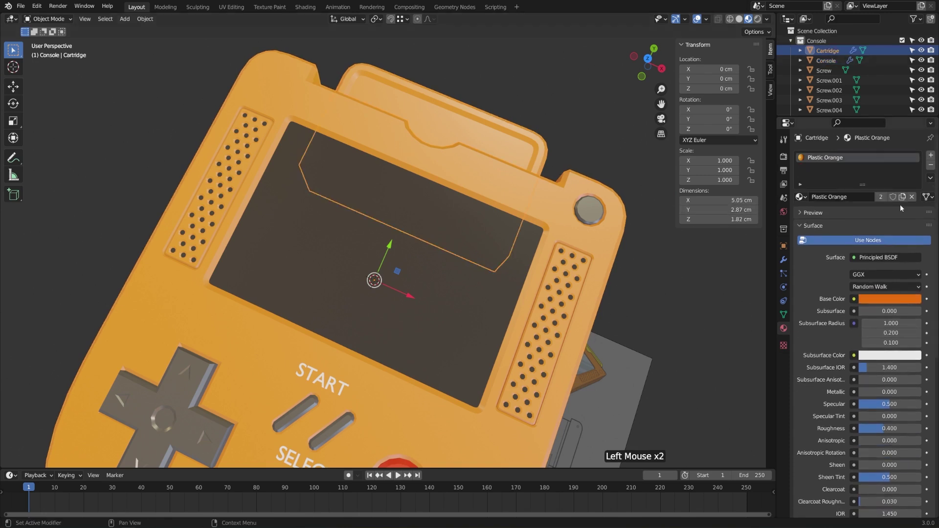
click(882, 196)
click(862, 197)
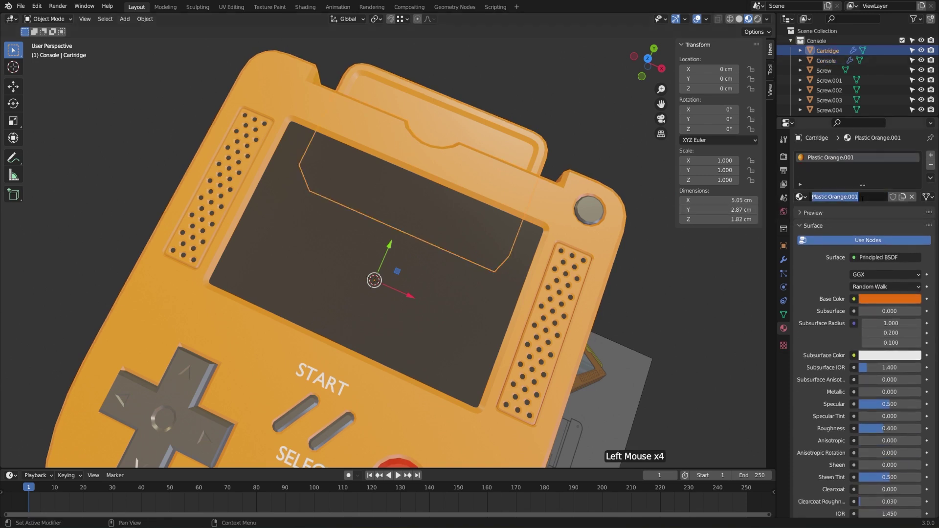
drag(874, 199, 829, 200)
text(Yellow)
key(Return)
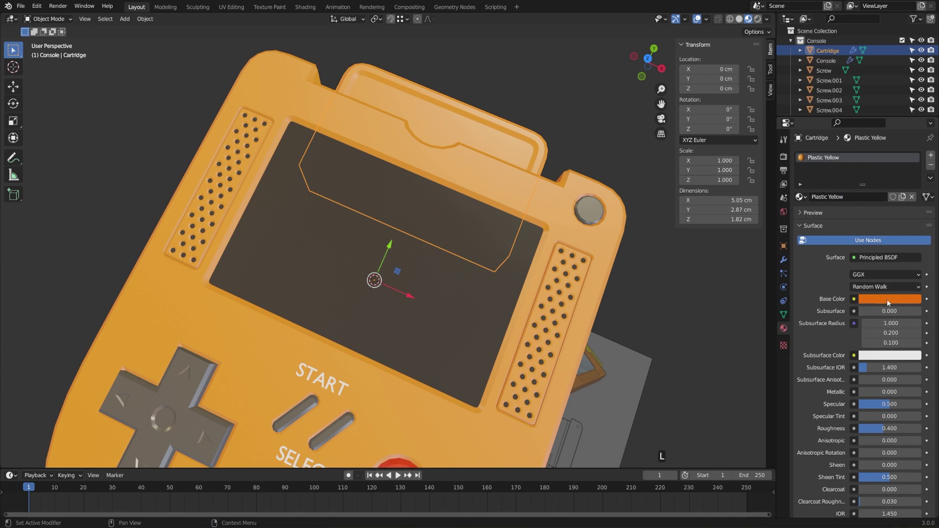
Change the base color of the cartridge's Plastic Yellow material to a bright yellow
click(888, 299)
click(857, 214)
drag(857, 213, 851, 209)
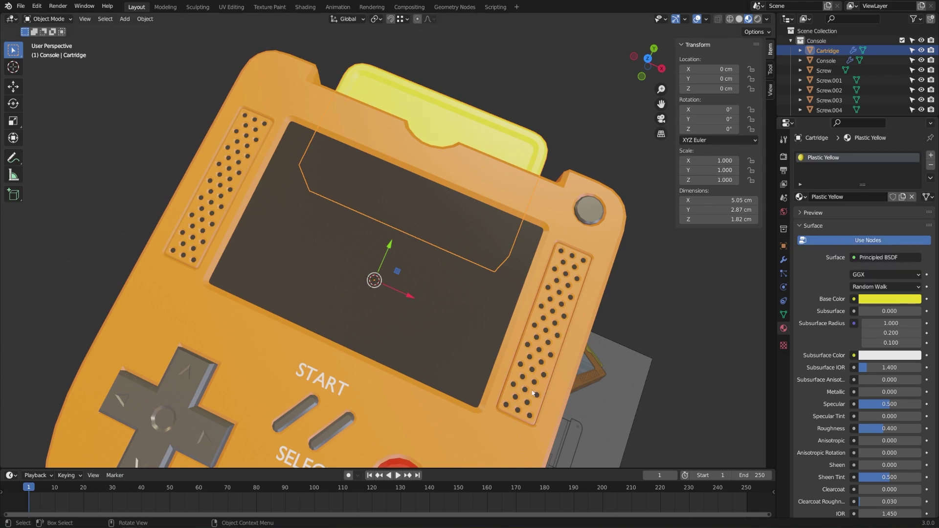
Give the SELECT label text on the console front the existing Plastic Orange material
click(323, 407)
shift+middle_drag(323, 408, 354, 345)
shift+click(356, 406)
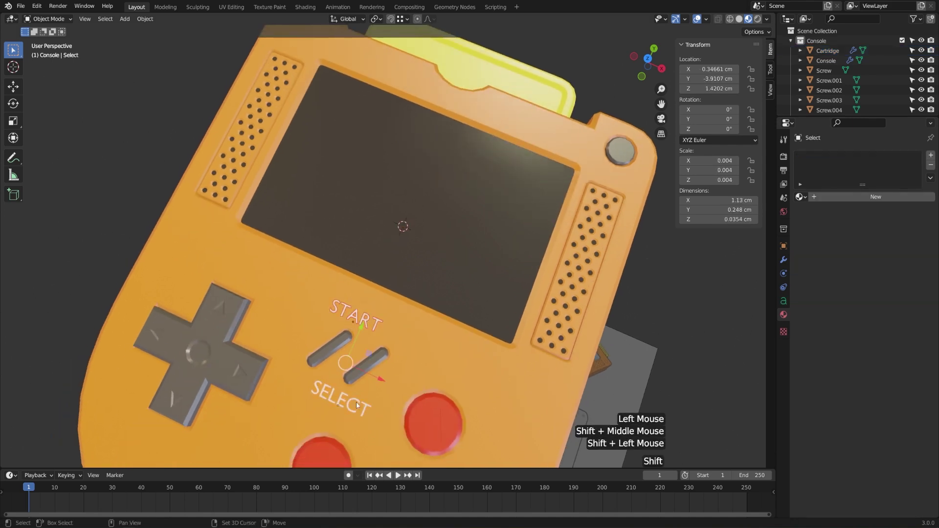
click(800, 197)
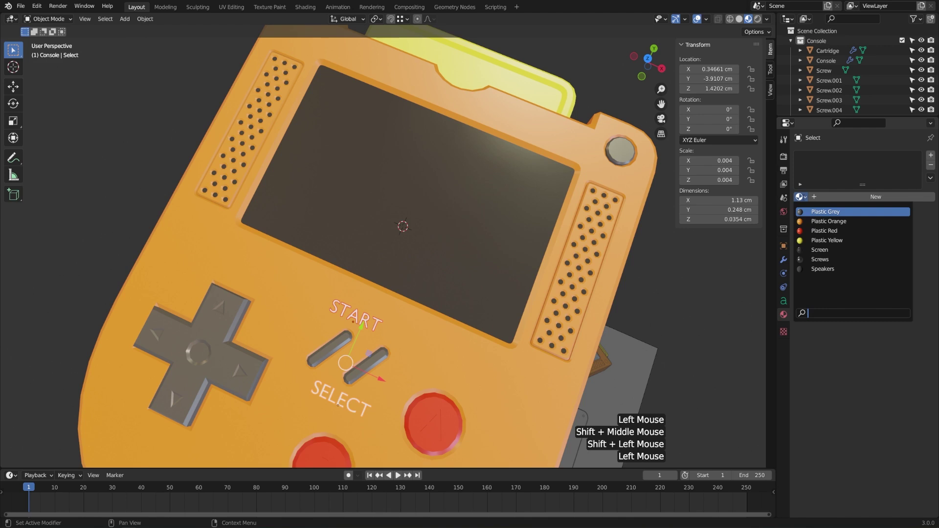
click(829, 221)
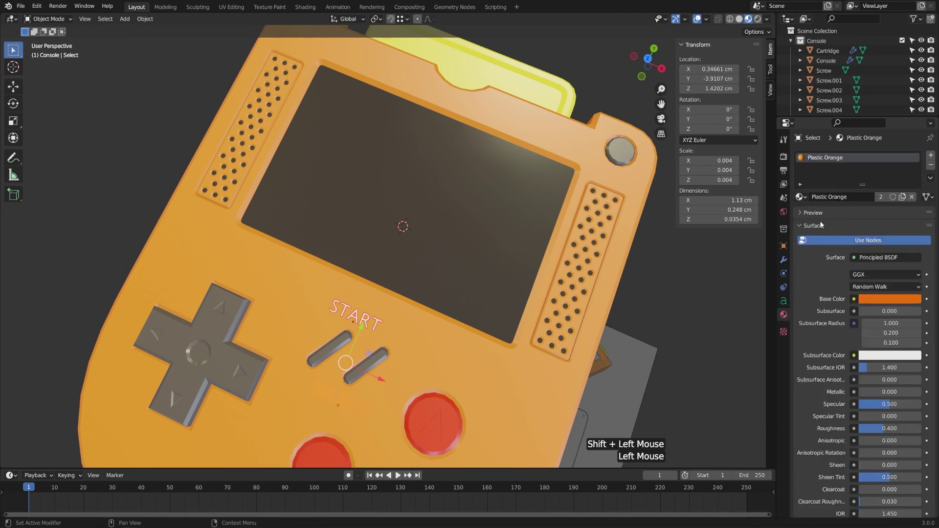
Give the START label text the existing Plastic Orange material and deselect everything
double_click(351, 313)
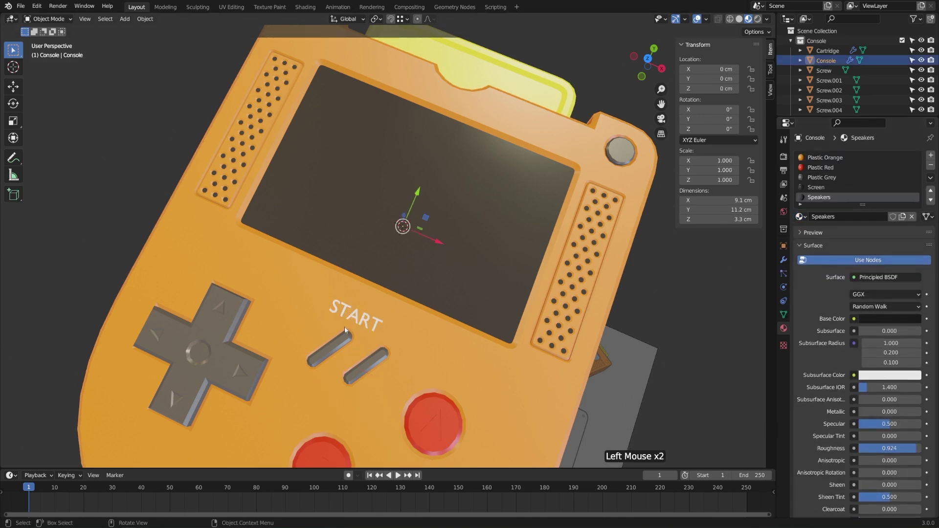
click(345, 327)
click(800, 197)
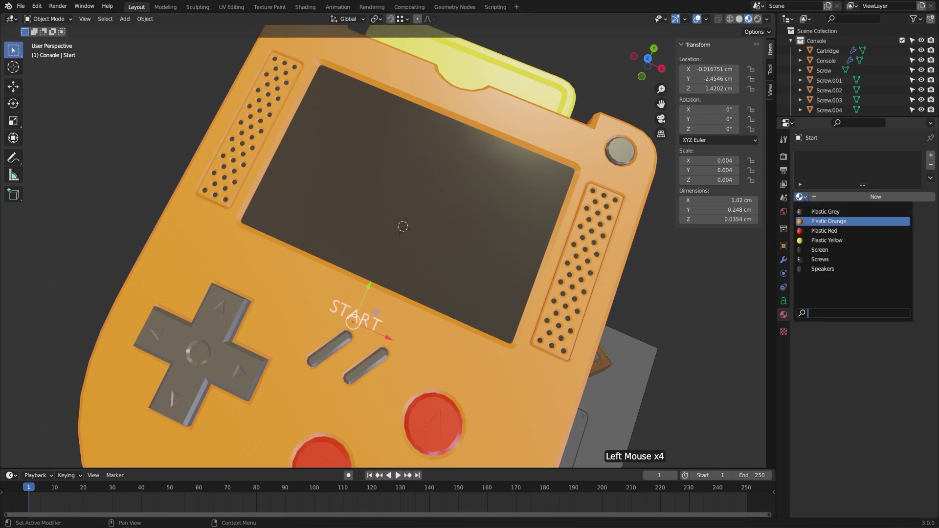
click(822, 222)
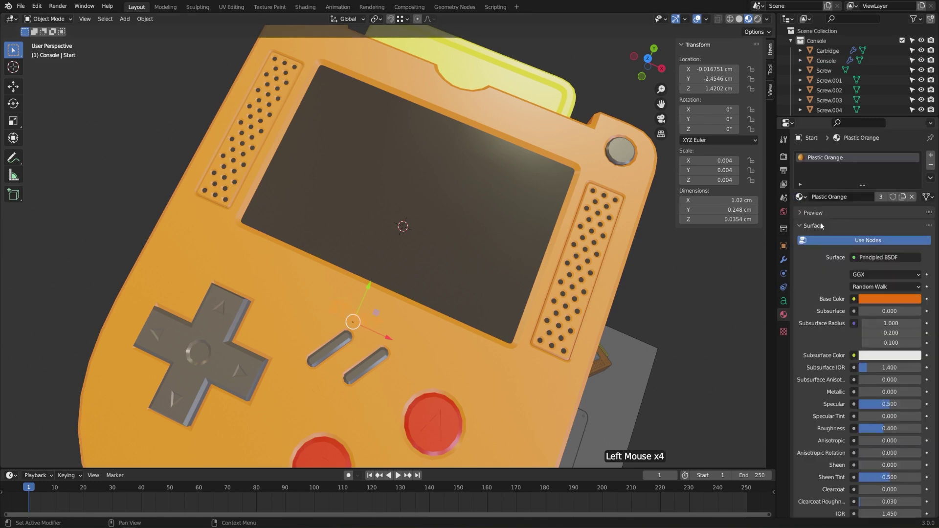
click(931, 178)
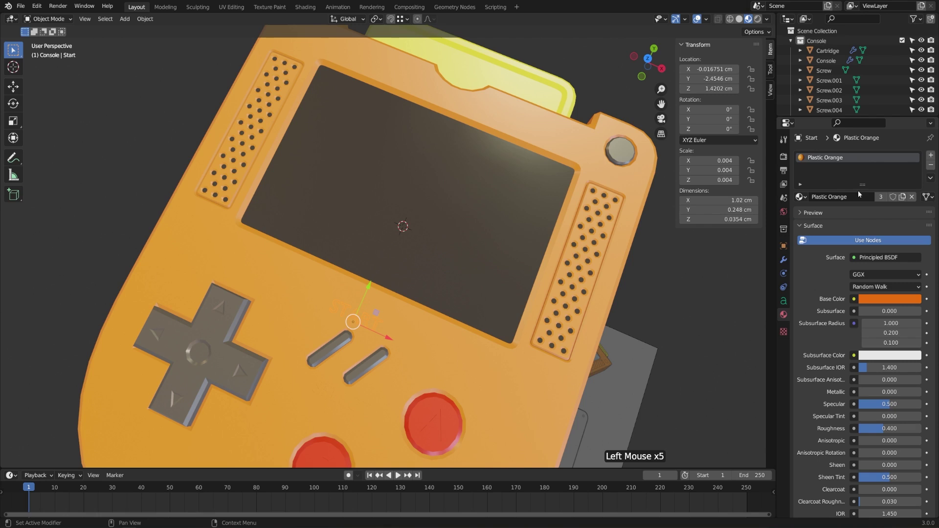
click(931, 178)
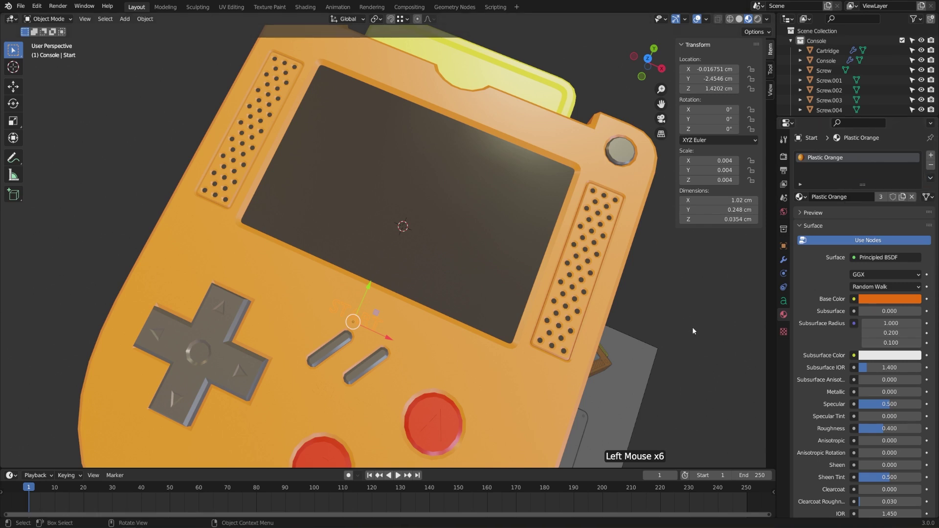
middle_drag(696, 339, 714, 321)
key(alt+a)
scroll(694, 328, down, 2)
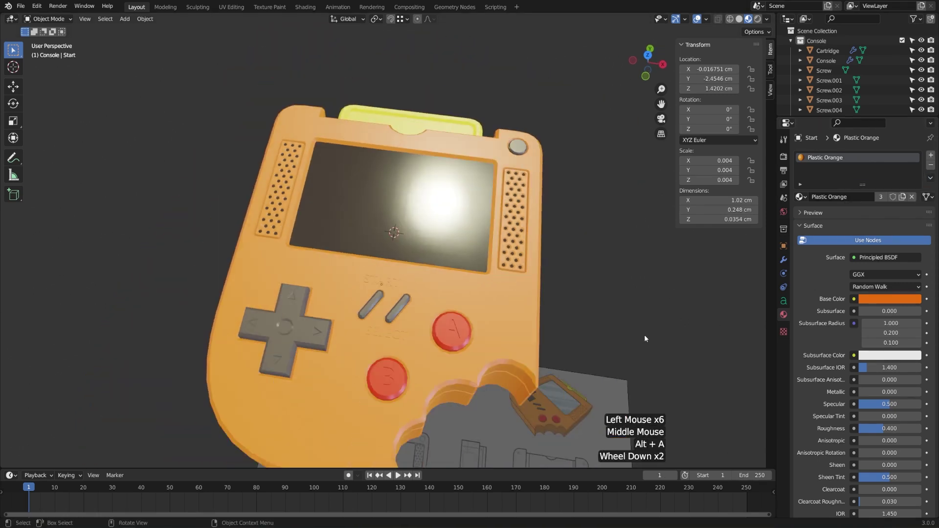
middle_drag(518, 319, 500, 267)
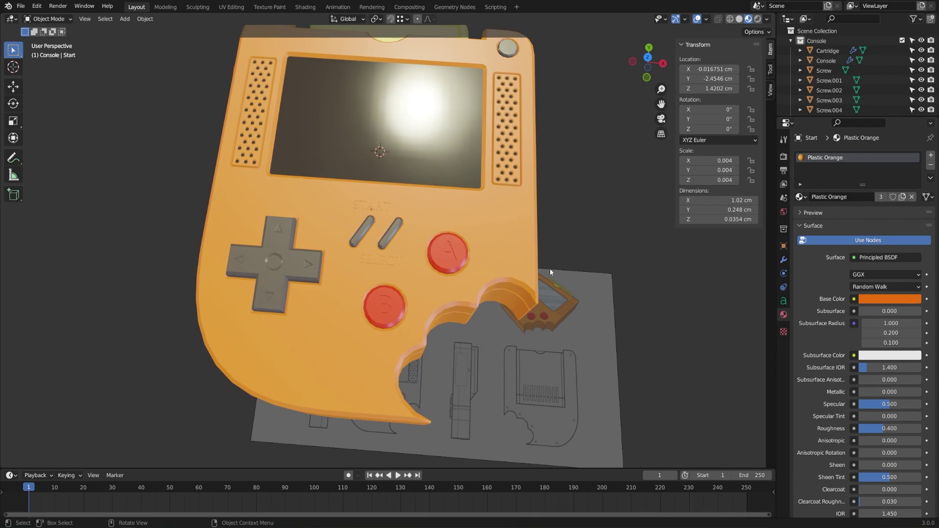
Switch to the Shading workspace and frame the Console object in its 3D viewport
click(307, 7)
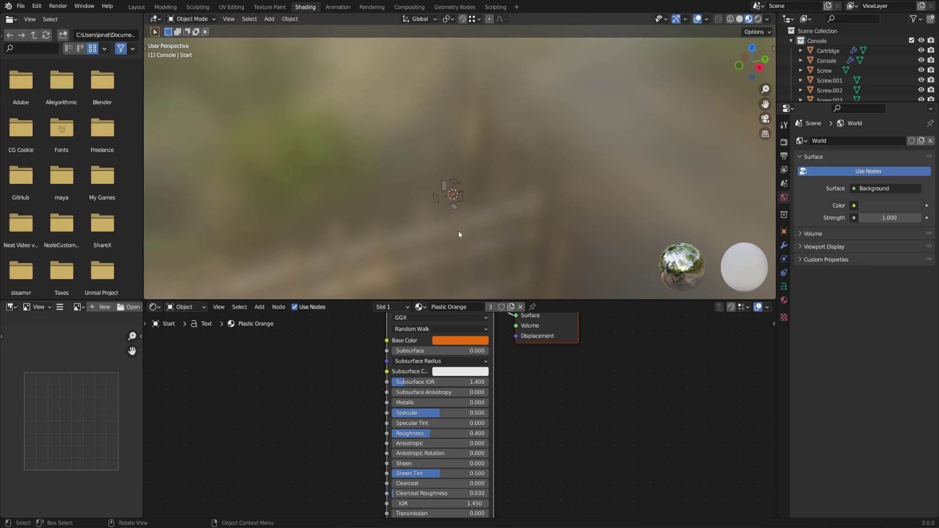
middle_drag(504, 168, 544, 198)
scroll(544, 198, up, 4)
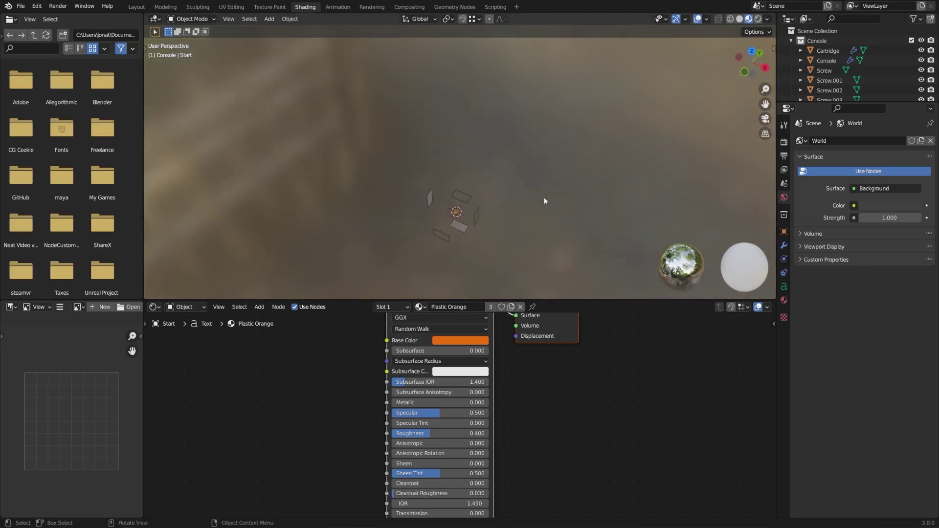
shift+middle_drag(512, 242, 522, 168)
scroll(522, 168, up, 4)
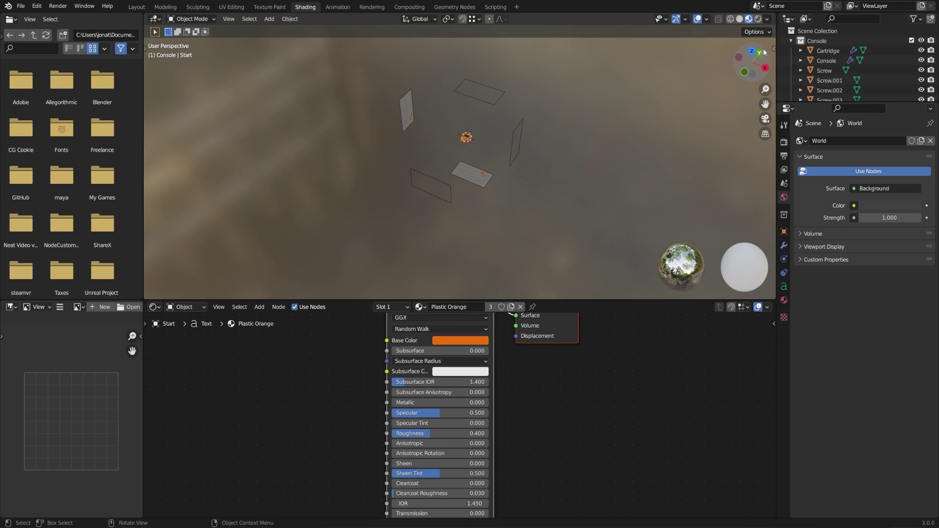
click(832, 60)
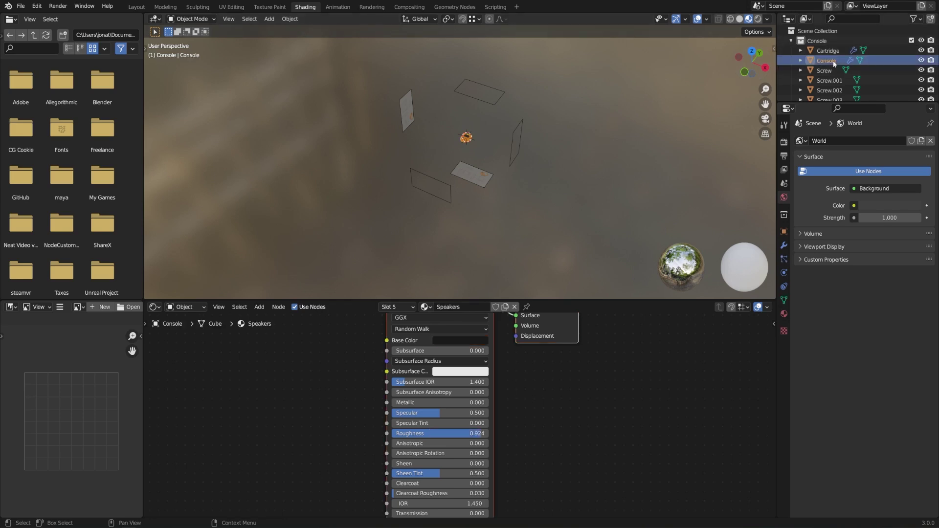
key(KP_Decimal)
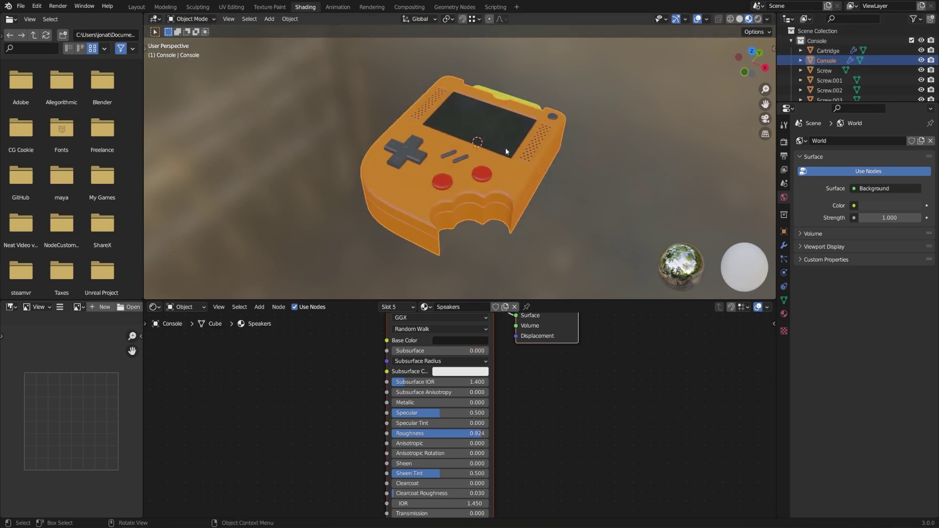
mouse_move(506, 148)
middle_down()
mouse_move(519, 201)
mouse_move(515, 158)
middle_up()
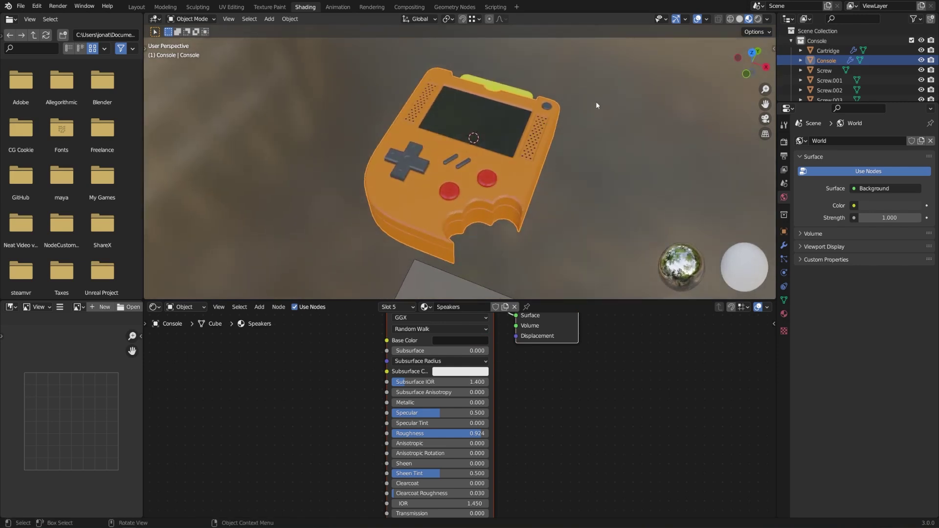
Change the material preview lighting from the forest environment to the bright interior HDRI, the fourth one offered
click(768, 19)
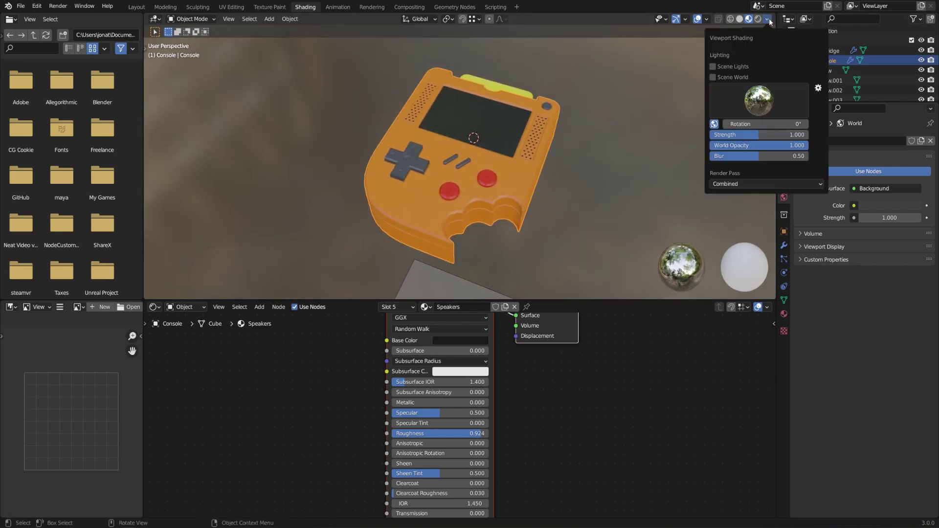
click(778, 93)
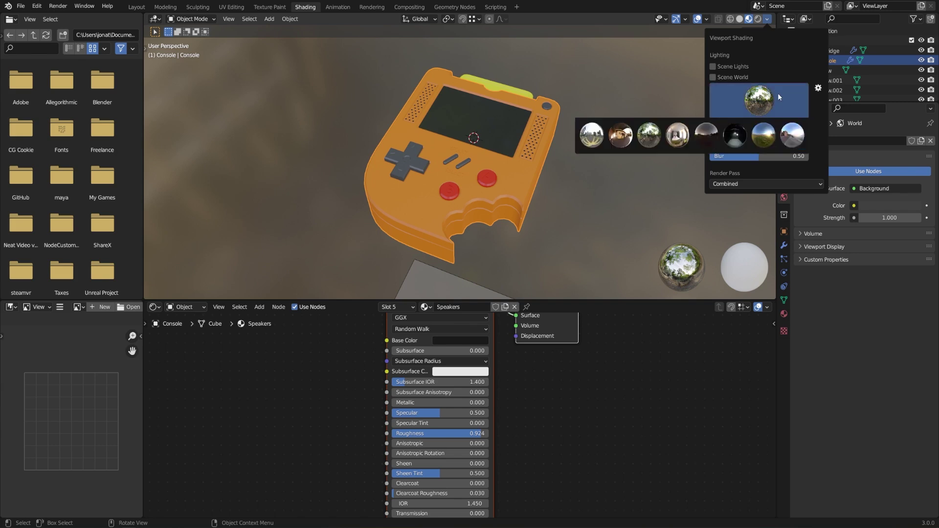
click(689, 138)
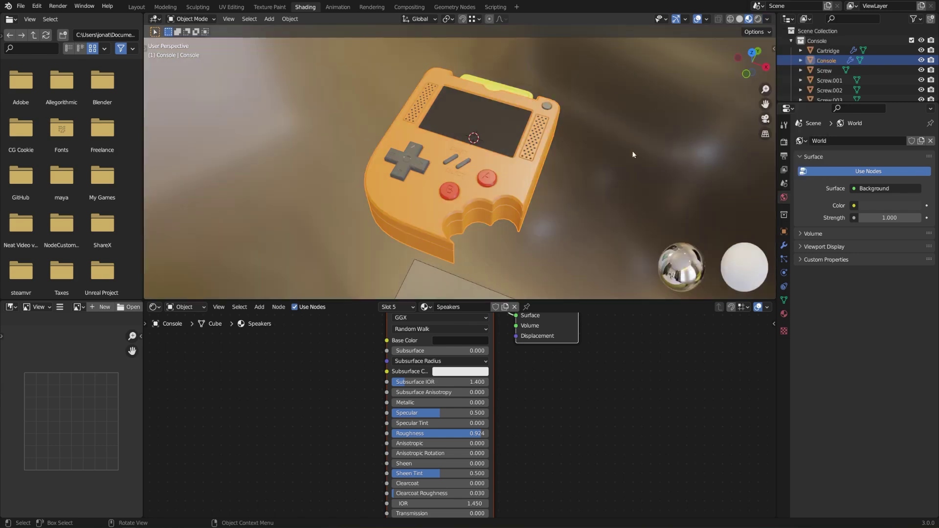
middle_drag(607, 190, 587, 191)
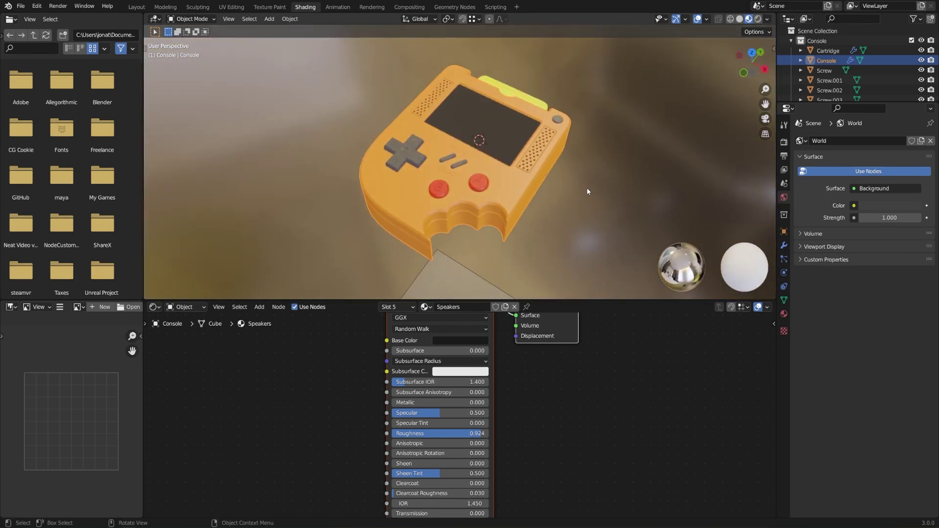
Set the render engine to Cycles and switch the 3D viewport to Rendered shading
click(784, 142)
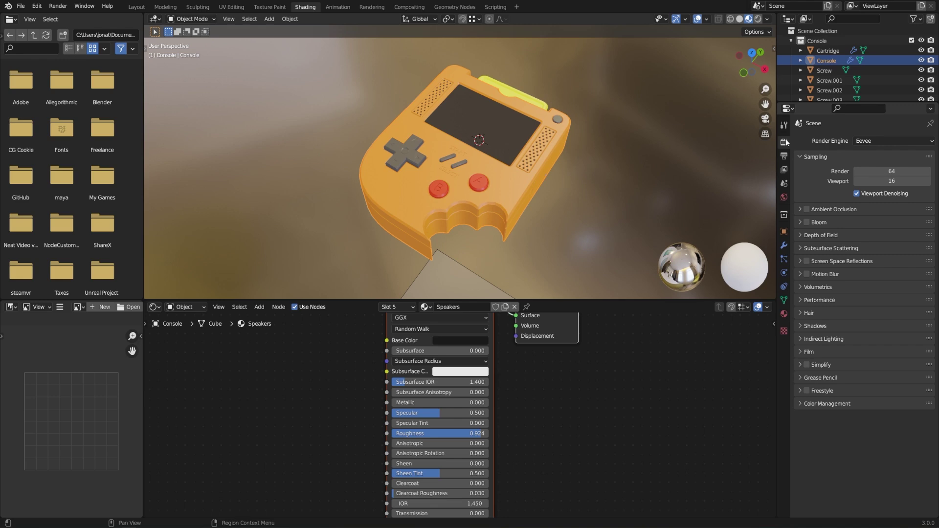
click(873, 141)
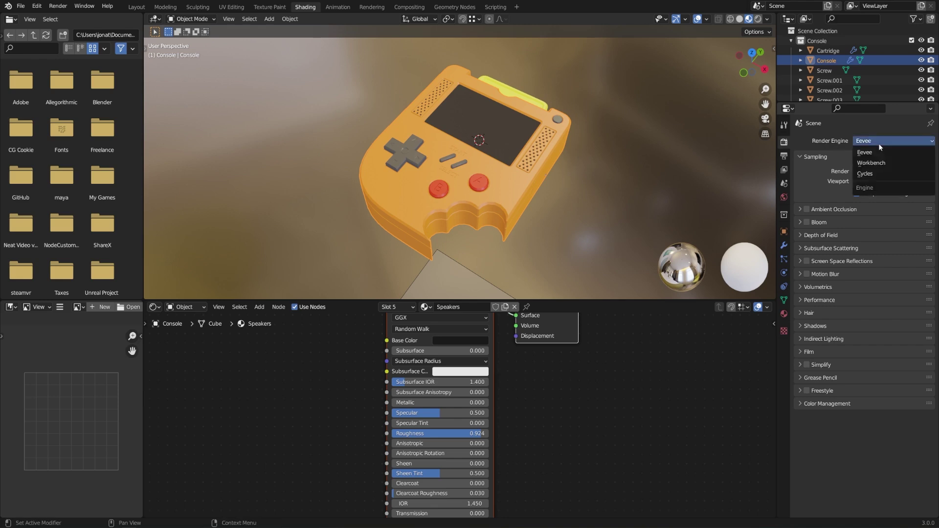
click(874, 174)
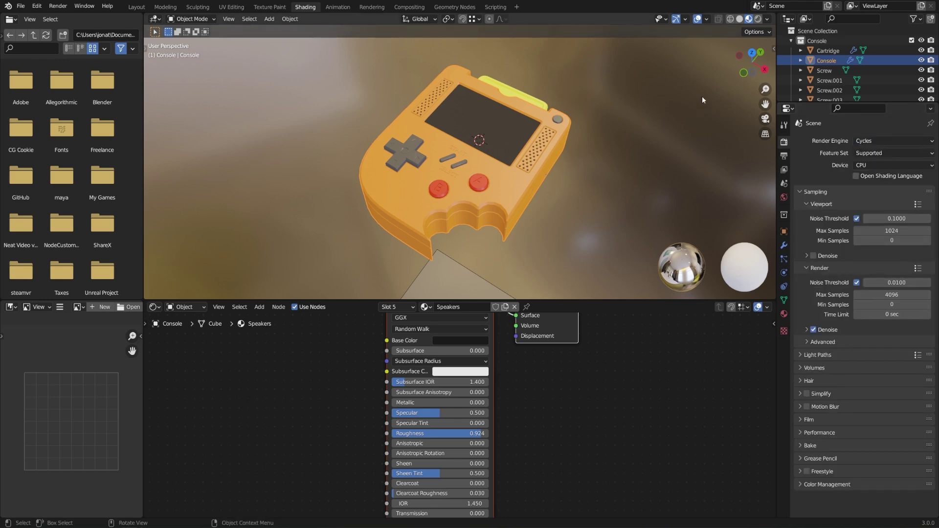
click(758, 18)
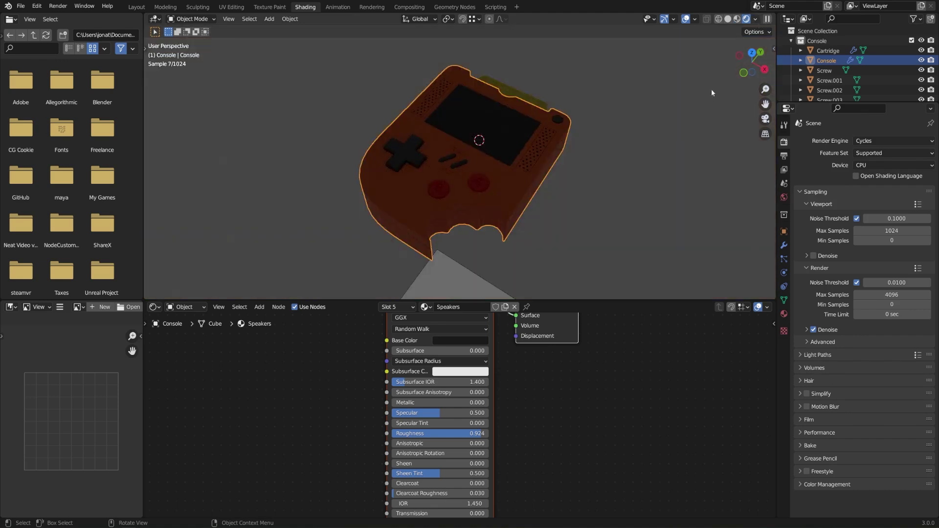
mouse_move(606, 207)
middle_down()
mouse_move(656, 184)
mouse_move(616, 199)
middle_up()
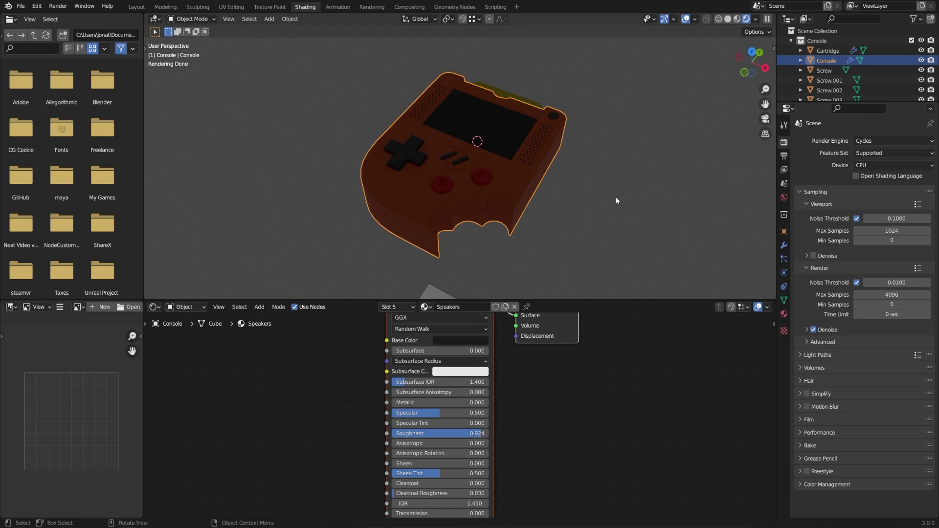
Turn off Scene World lighting for the rendered viewport and open the scene's world settings
click(756, 20)
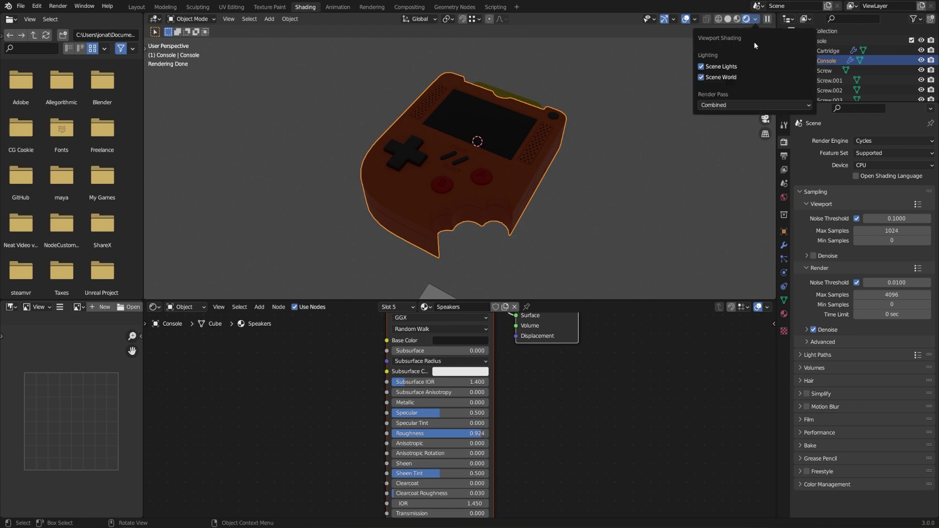
click(702, 78)
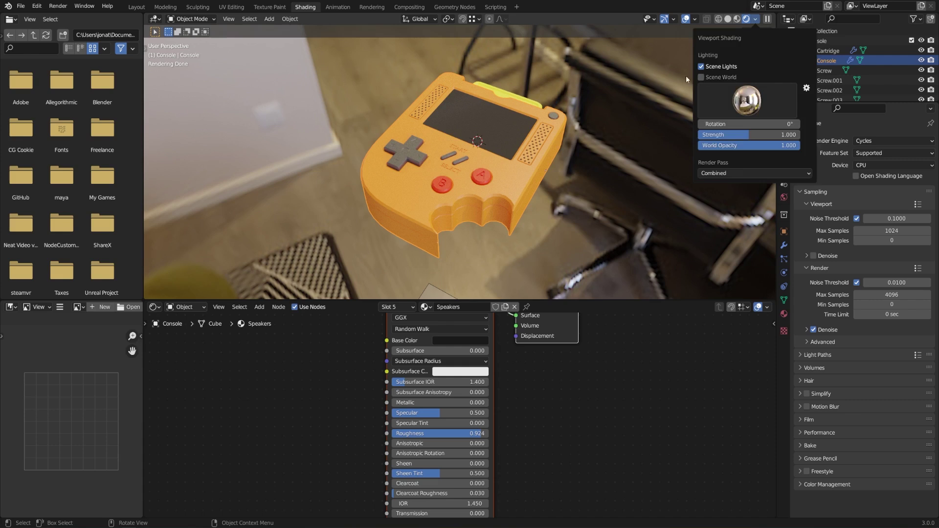
click(785, 197)
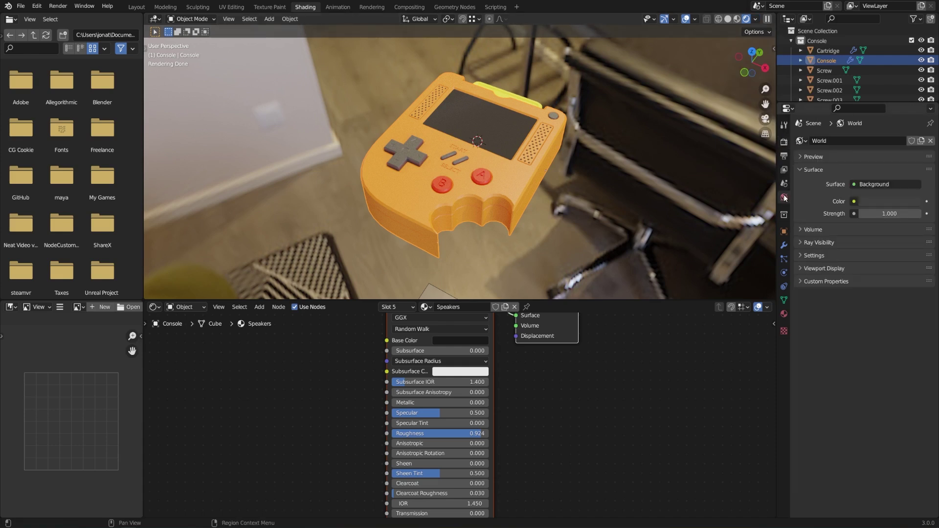
Display the Console's material settings and examine the rendered console's edges, buttons and bite cutout from several angles
click(785, 313)
click(756, 19)
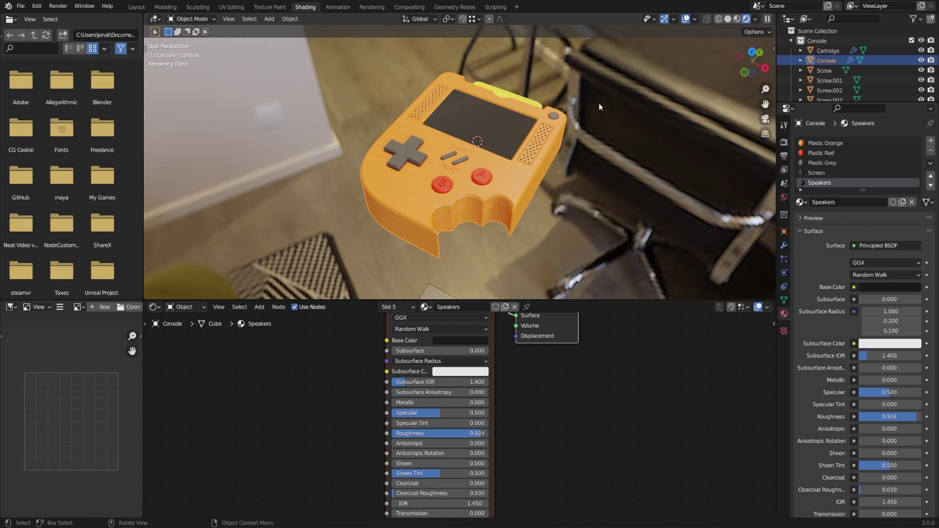
middle_drag(546, 178, 581, 178)
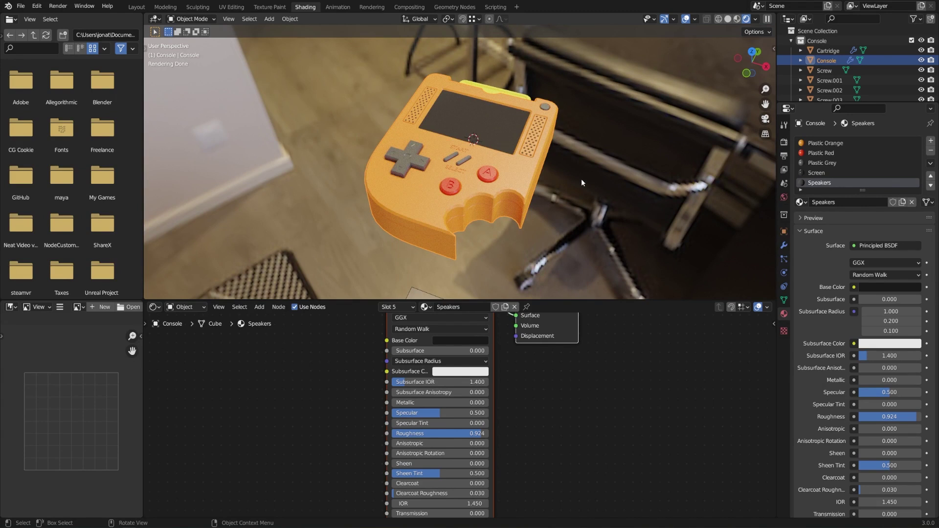
mouse_move(579, 178)
middle_down()
mouse_move(595, 175)
mouse_move(578, 177)
middle_up()
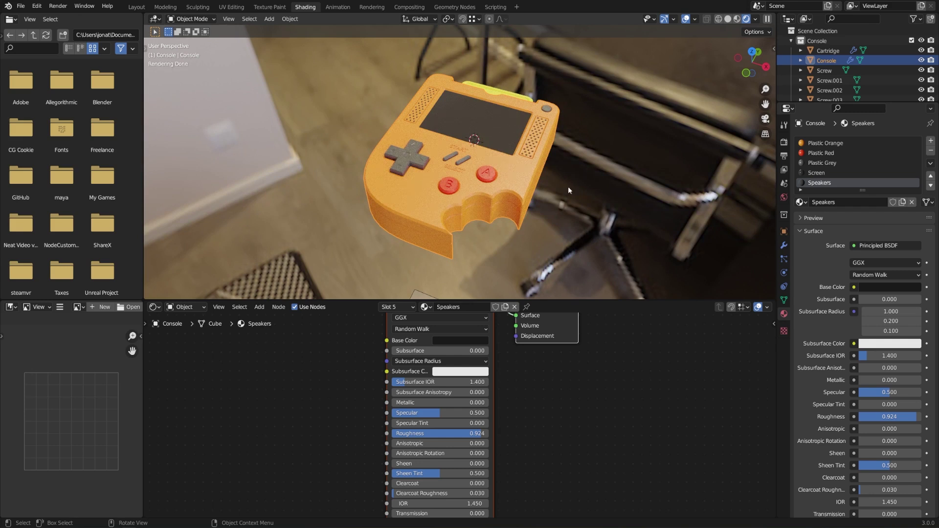
middle_drag(568, 186, 554, 163)
scroll(554, 163, up, 2)
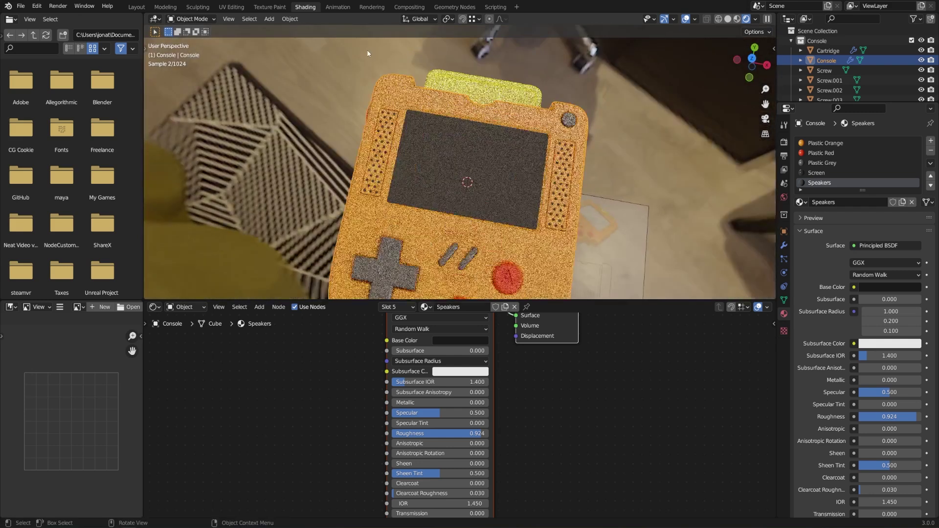
middle_drag(507, 128, 527, 213)
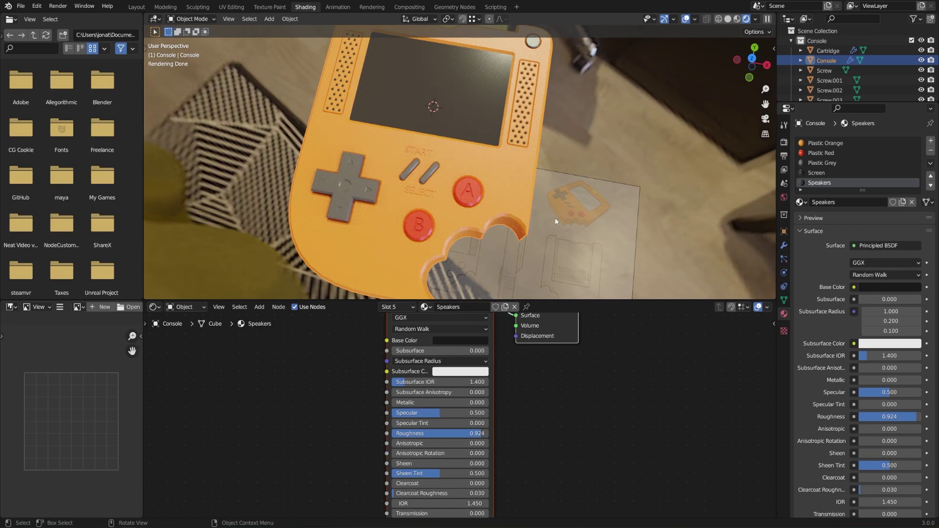
middle_drag(556, 221, 492, 220)
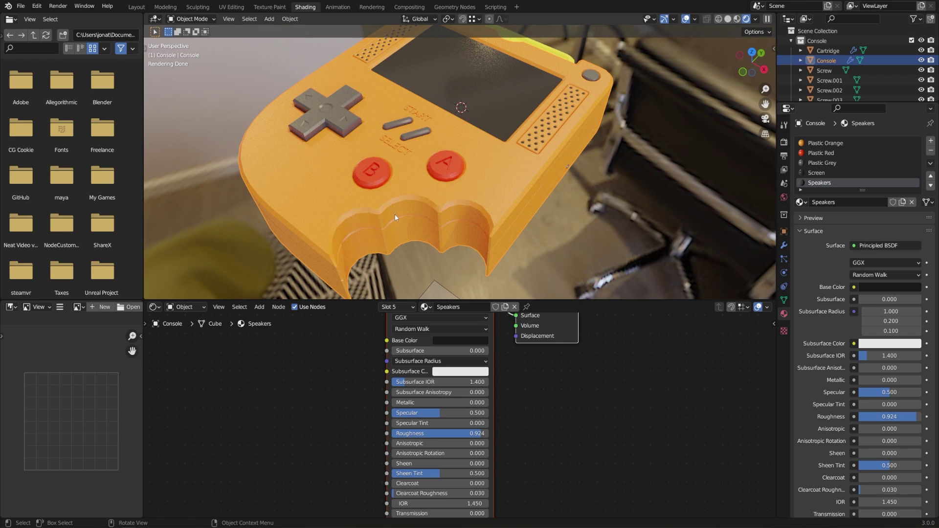
Make Plastic Red the Console's active material and limit the viewport rendering to a region around the A button
click(837, 155)
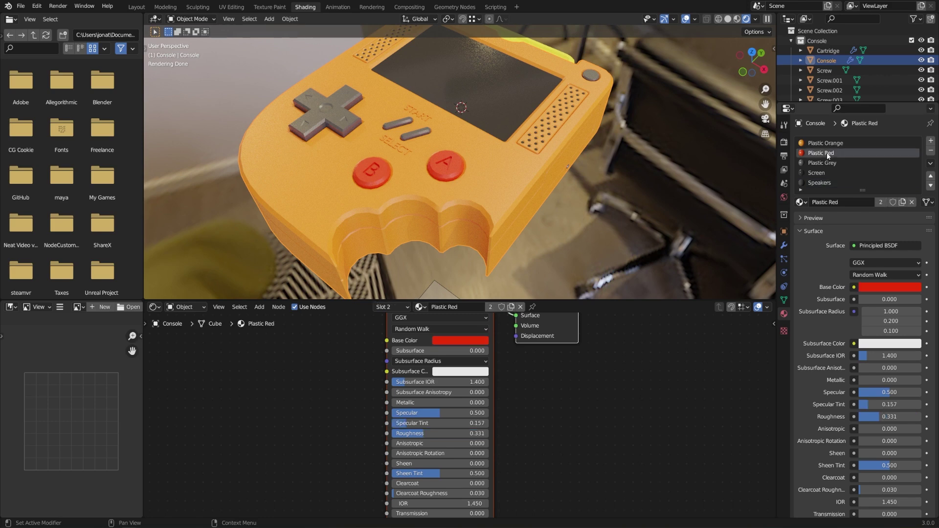
middle_drag(582, 363, 616, 376)
scroll(438, 212, up, 2)
scroll(440, 214, up, 1)
middle_drag(439, 214, 511, 209)
key(ctrl+b)
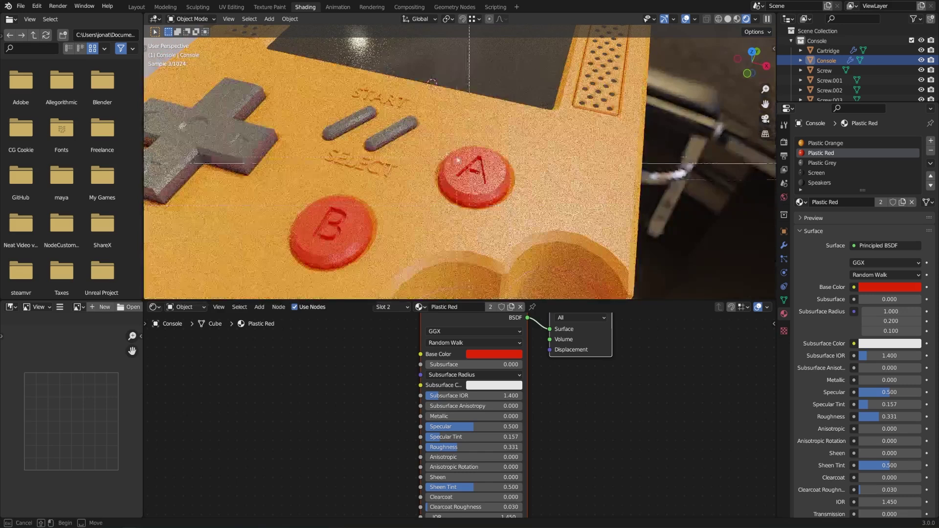
drag(410, 132, 535, 220)
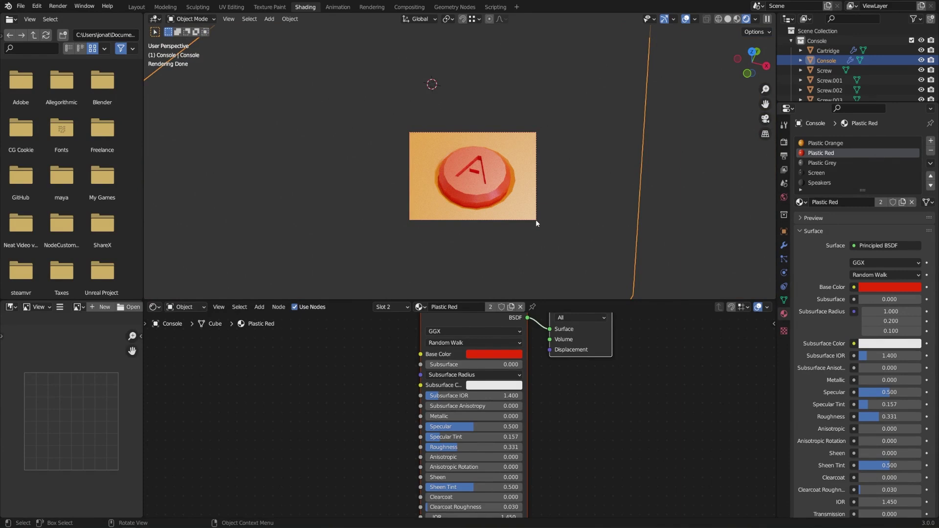
Redraw the viewport render region slightly larger around the A button so the neighbouring START/SELECT pill is partly included
key(ctrl+b)
drag(245, 99, 427, 179)
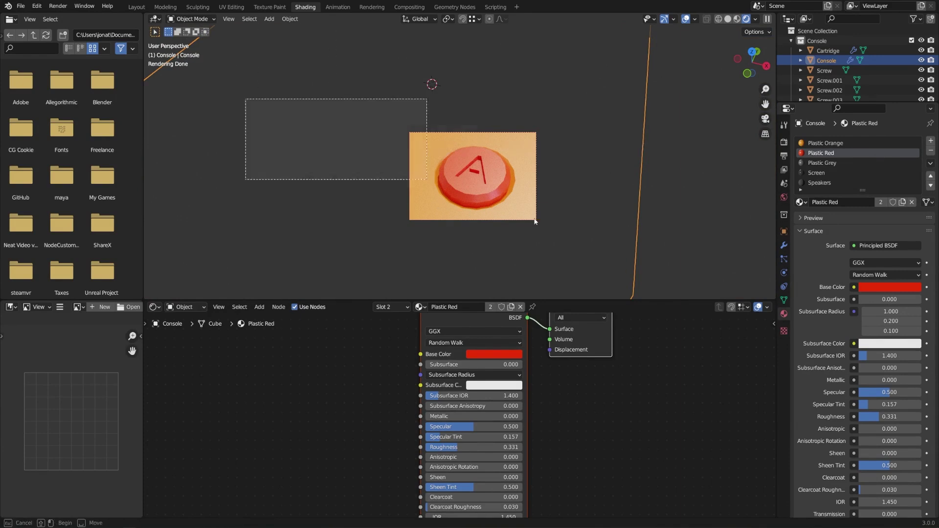
drag(535, 222, 626, 260)
key(ctrl+b)
drag(391, 111, 548, 227)
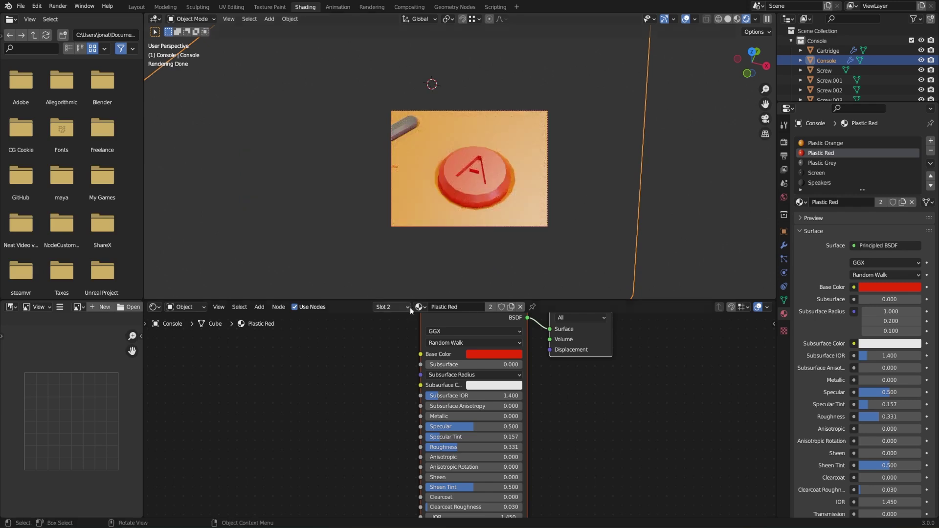
Set the Specular value of Plastic Red's Principled BSDF to 0.496
middle_drag(334, 354, 391, 386)
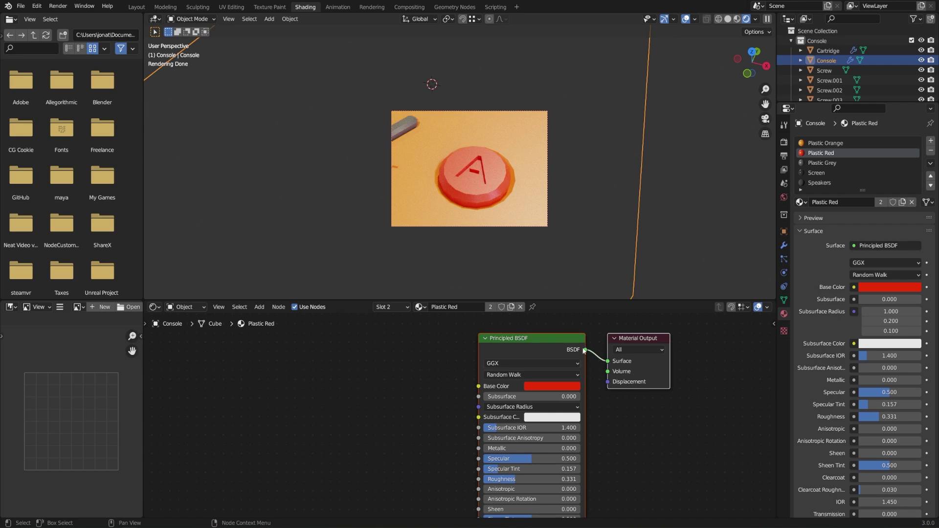
click(539, 341)
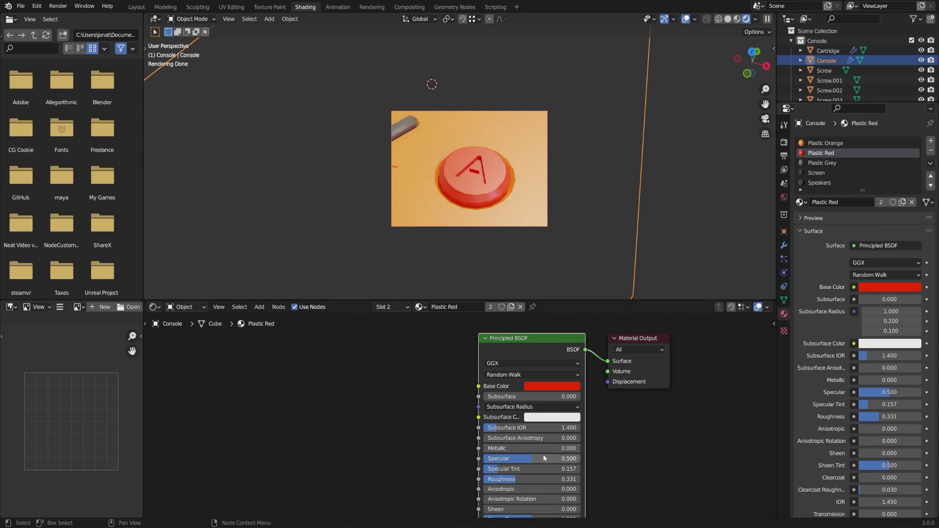
mouse_move(544, 459)
mouse_down()
mouse_move(561, 458)
mouse_move(531, 459)
mouse_up()
Add a Bevel input node to Plastic Red and connect its Normal output to the Principled BSDF's Normal input
middle_drag(667, 475, 657, 398)
scroll(671, 446, down, 1)
scroll(665, 424, down, 1)
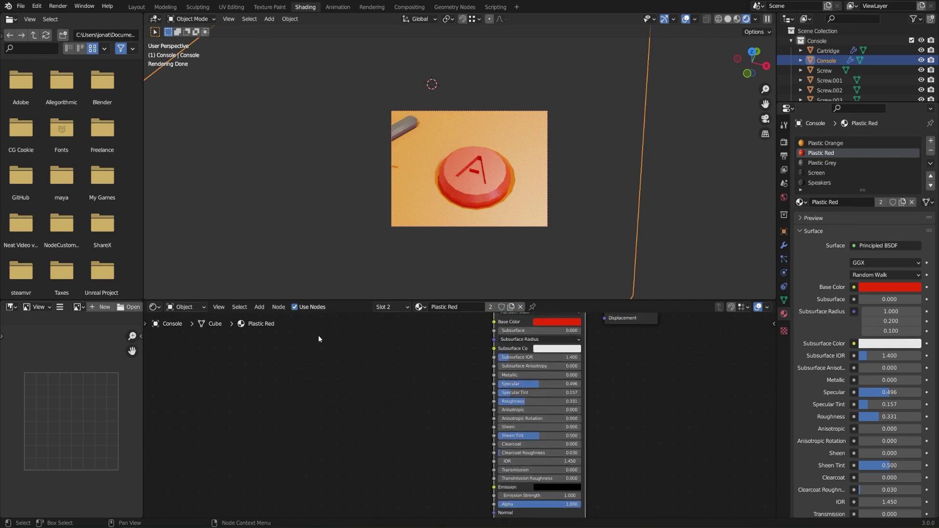
click(260, 307)
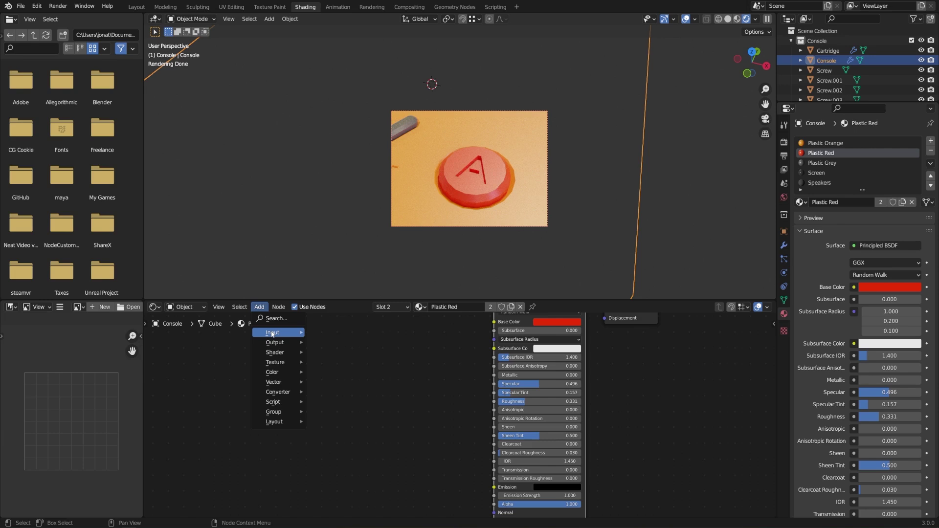
mouse_move(272, 335)
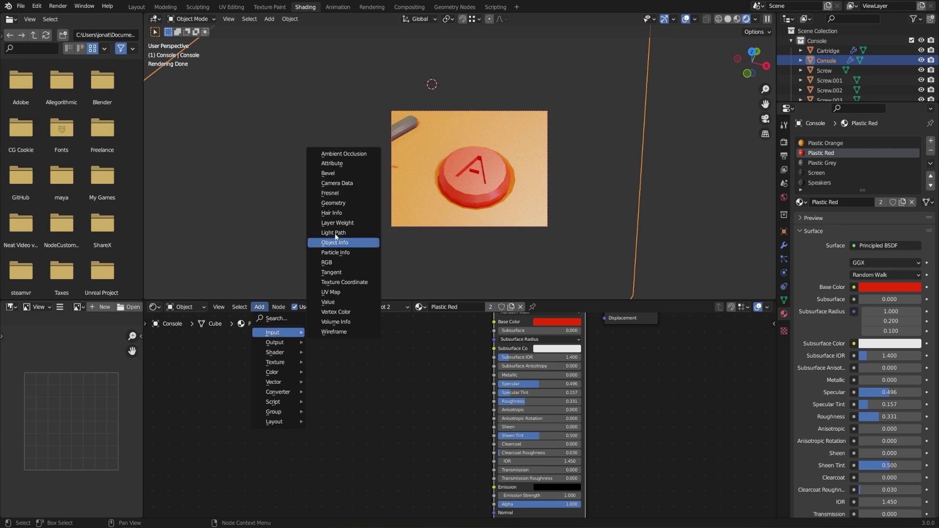
click(329, 173)
click(326, 405)
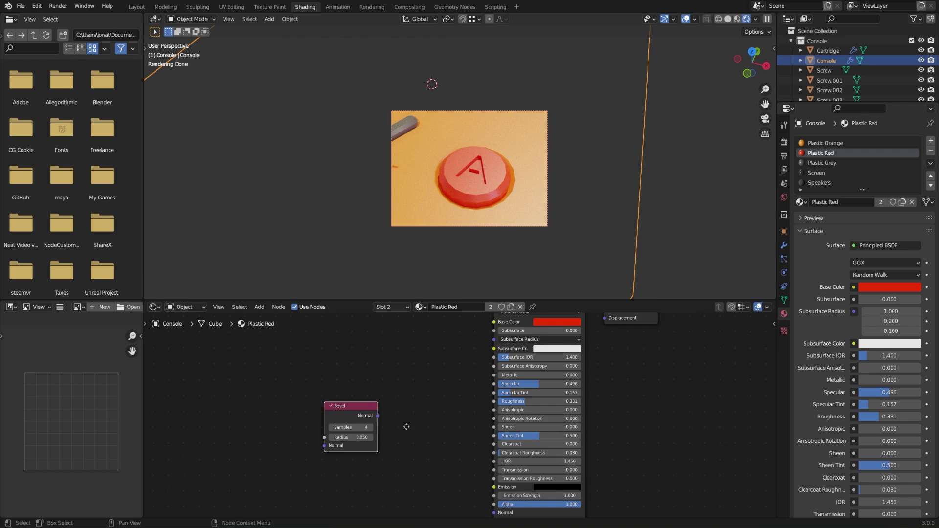
middle_drag(407, 426, 394, 382)
drag(342, 366, 483, 467)
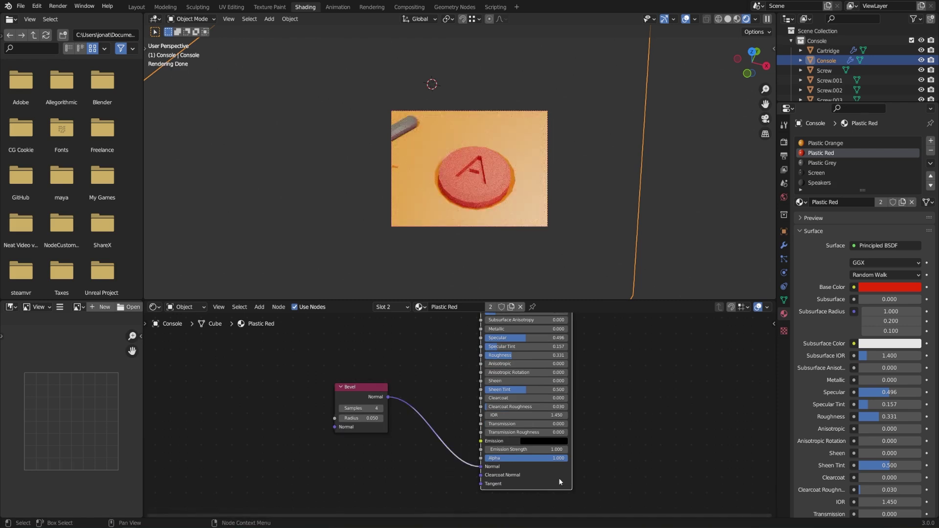
drag(378, 394, 383, 407)
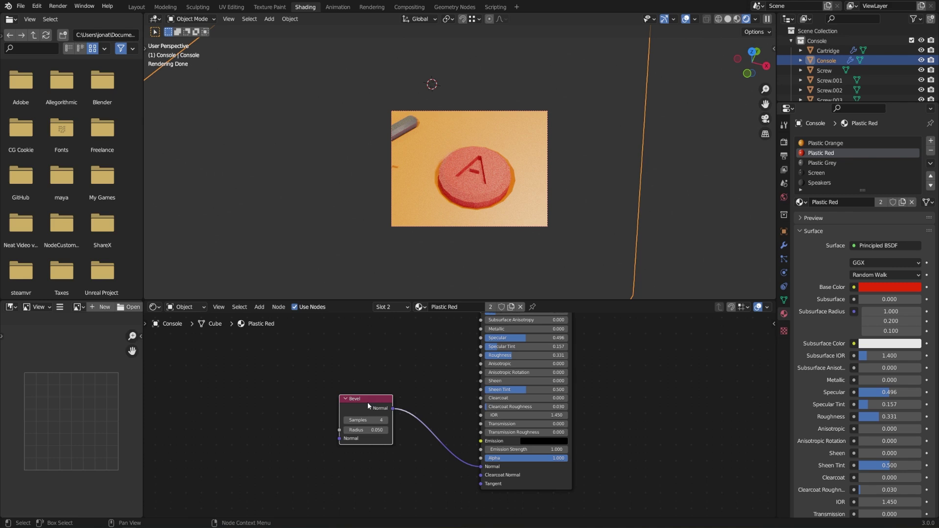
Set the Bevel node's radius to 0.001 and fine-tune it for tighter edge rounding on the A button
double_click(367, 431)
text(0.001)
key(Return)
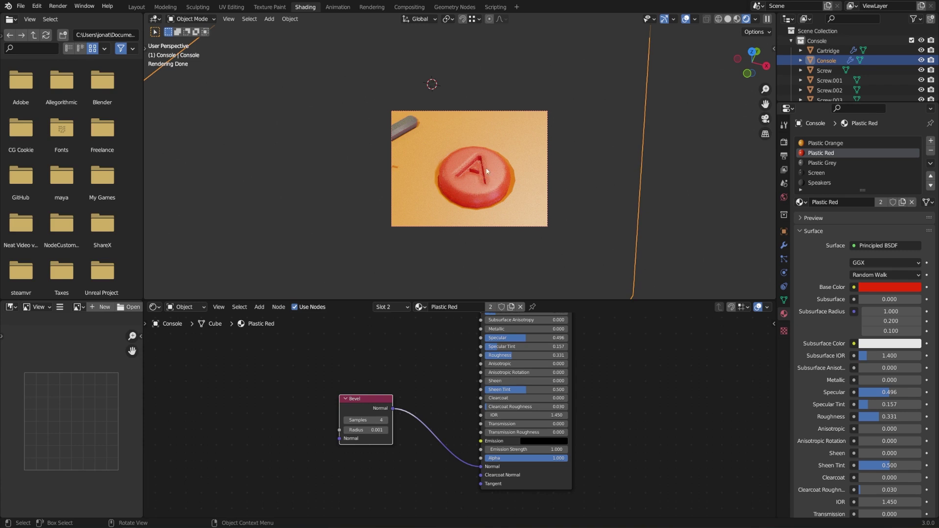
click(372, 430)
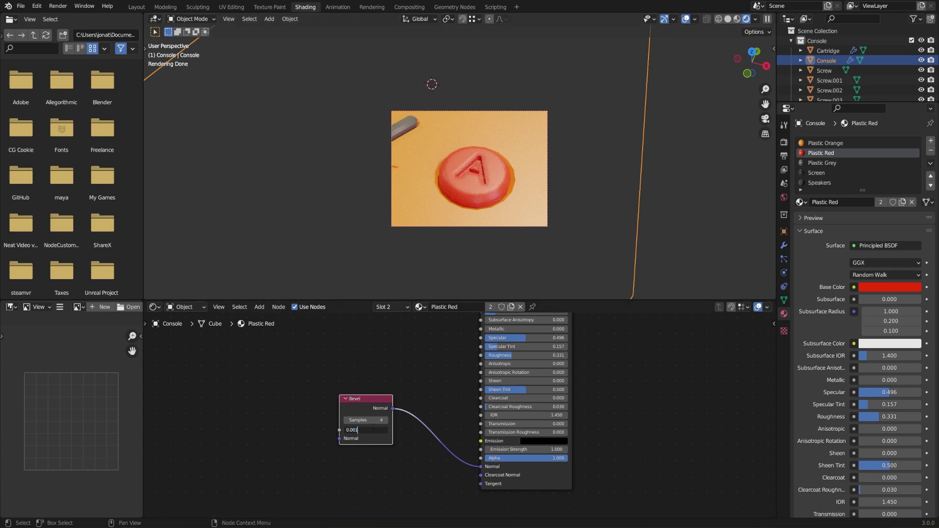
key(BackSpace)
text(04)
key(Return)
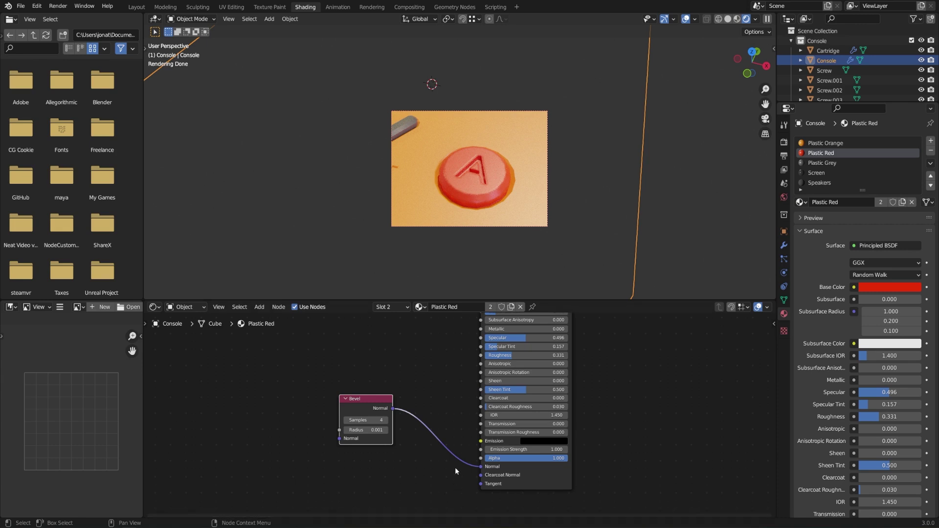
Copy the Bevel node into the Plastic Grey material and connect it to the Principled BSDF's Normal input
drag(368, 400, 382, 421)
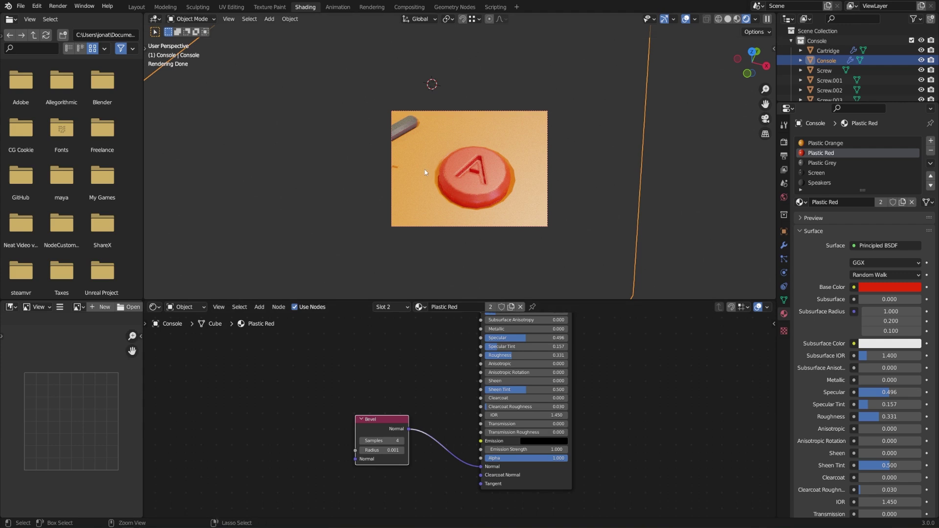
click(836, 162)
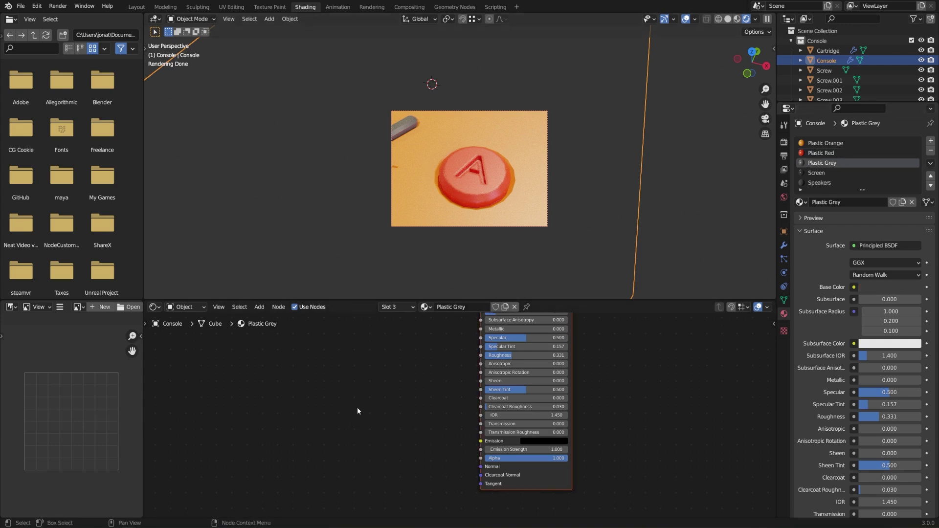
key(ctrl+v)
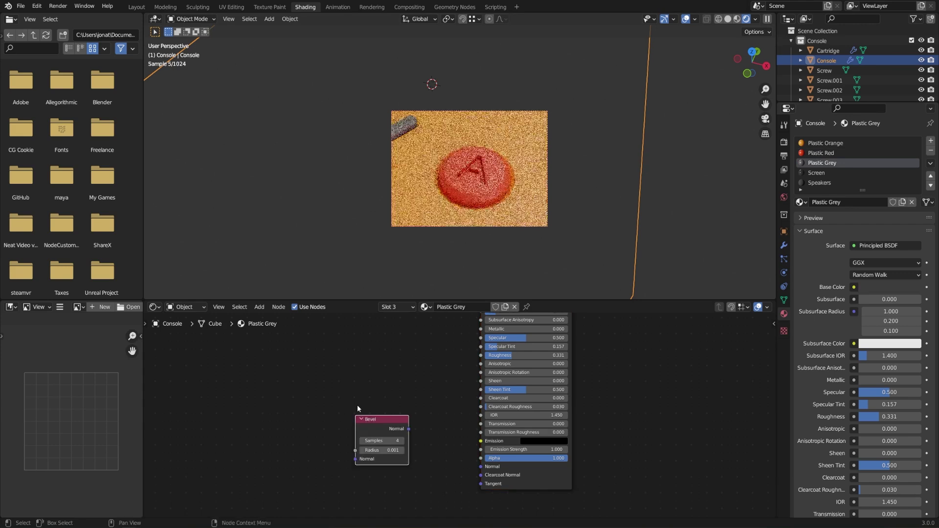
drag(410, 429, 481, 467)
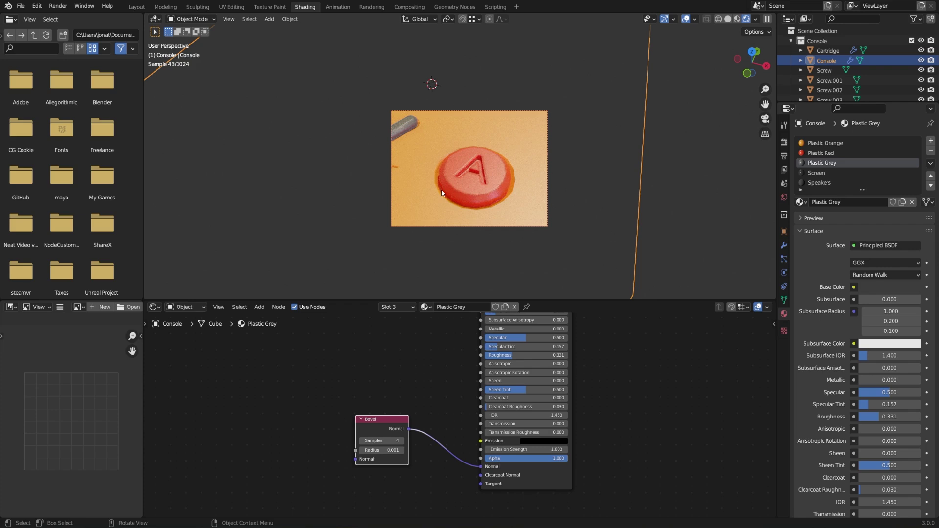
Redraw the viewport render region and bring the grey D-pad into it to check its bevelled edges
key(ctrl+b)
drag(226, 90, 435, 201)
middle_drag(435, 200, 436, 172)
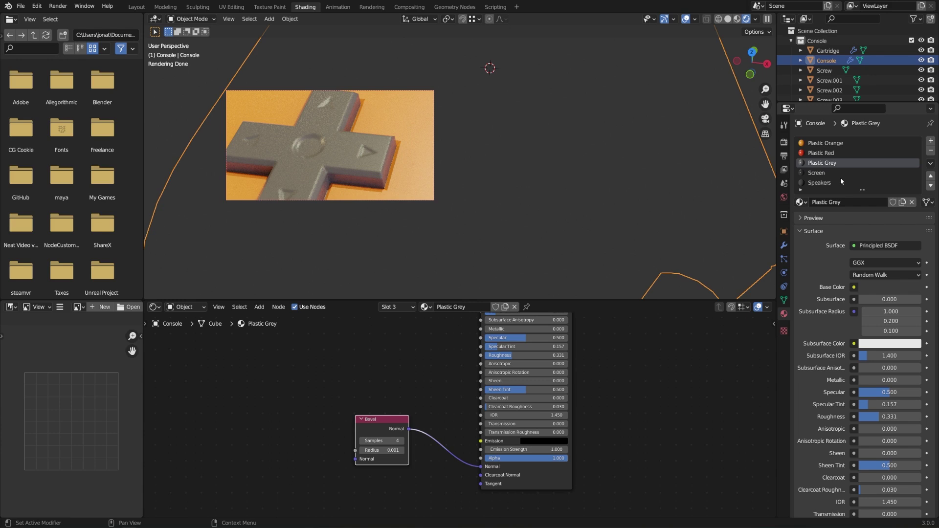
Paste the Bevel node into the Plastic Orange material and connect it to the Principled BSDF's Normal input
click(842, 144)
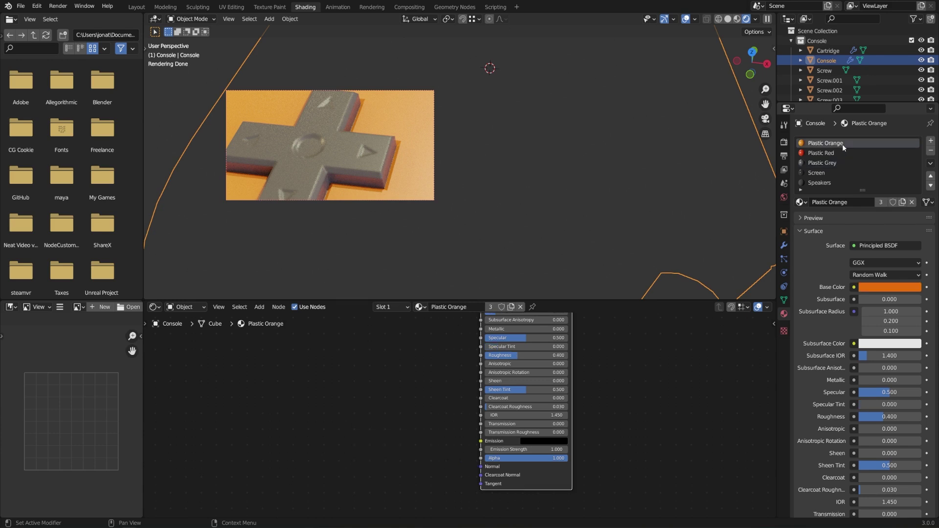
key(ctrl+v)
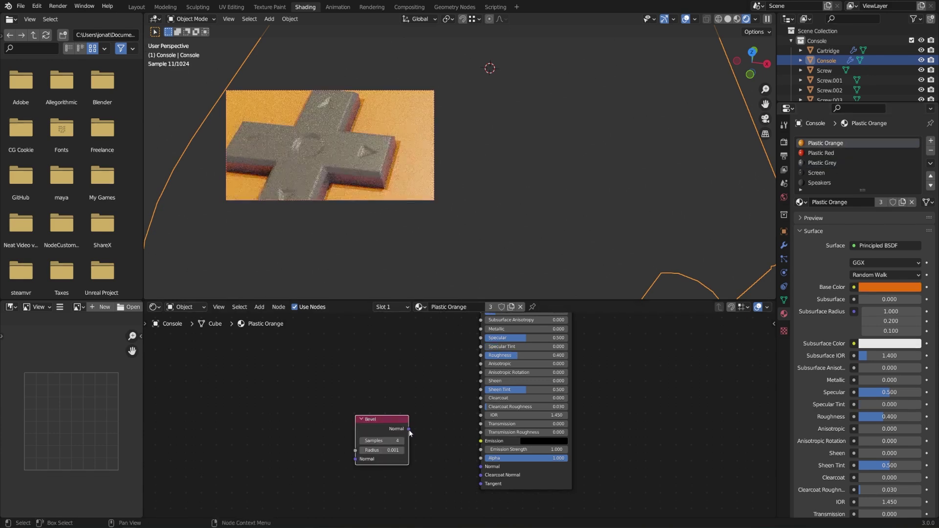
drag(409, 429, 481, 467)
Check the START and SELECT lettering's edges and clear the render region to render the whole viewport
middle_drag(436, 210, 416, 161)
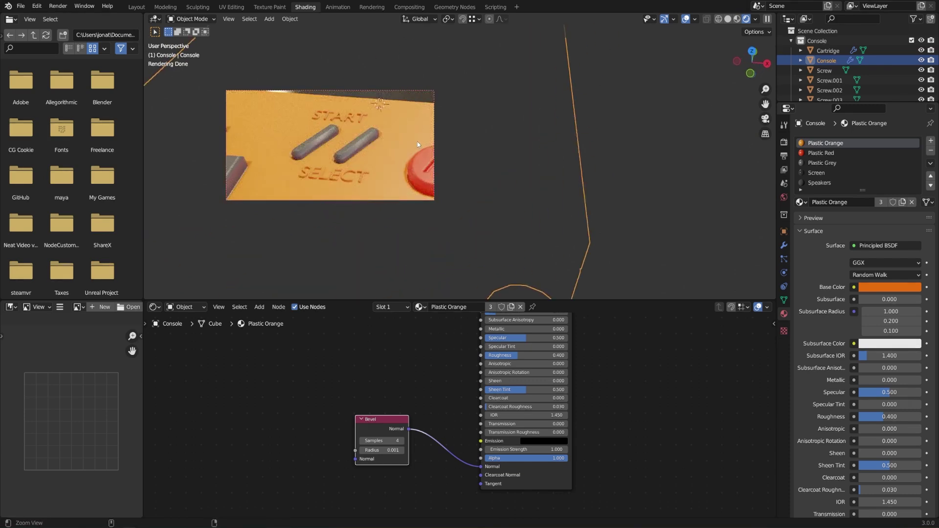
key(ctrl+alt+b)
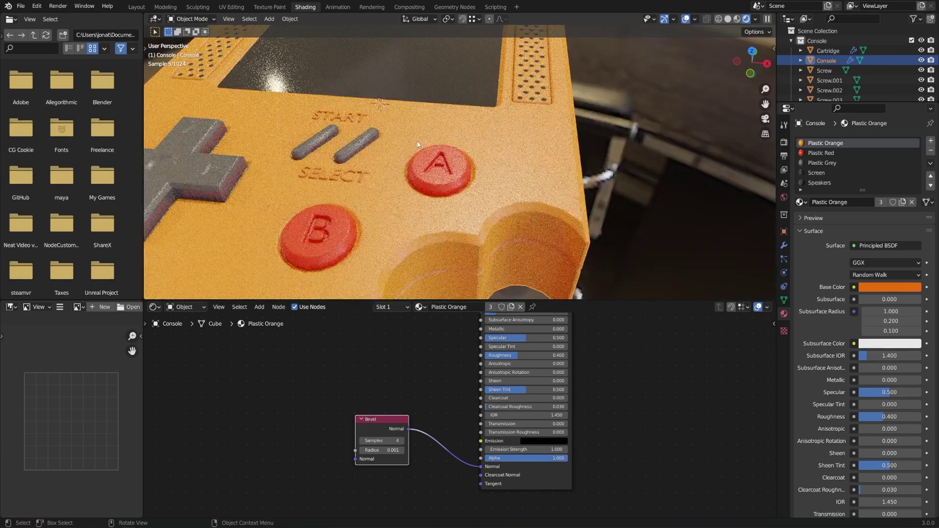
middle_drag(418, 145, 439, 127)
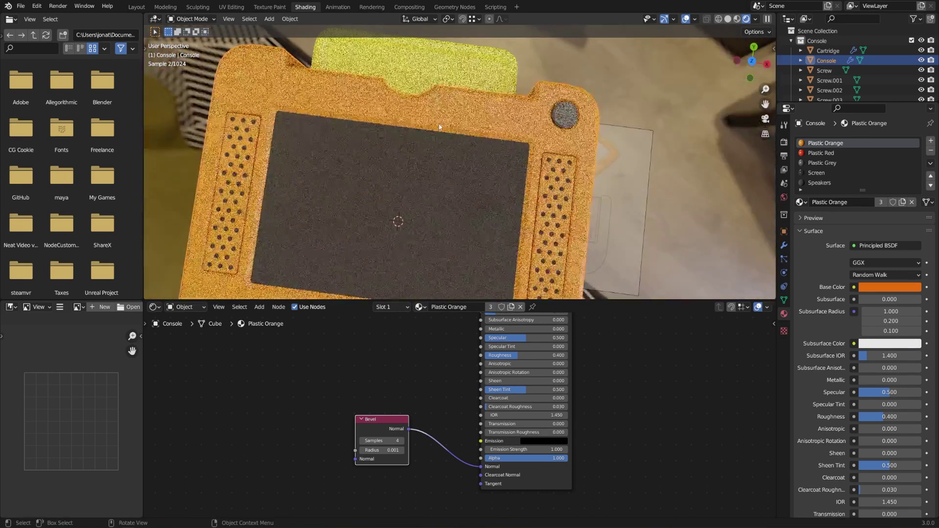
Paste the Bevel node into the Cartridge's Plastic Yellow material and connect it to the Principled BSDF's Normal input
click(470, 66)
shift+scroll(425, 374, up, 3)
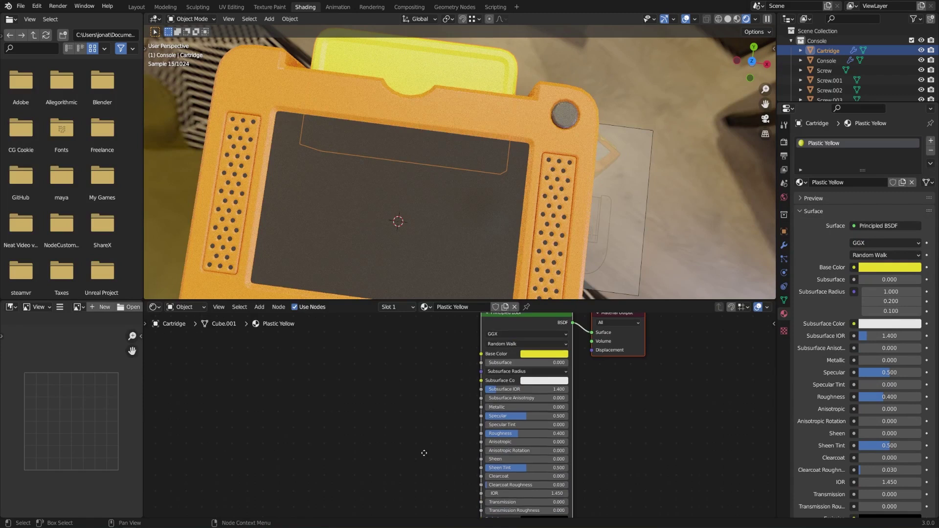
key(shift+a)
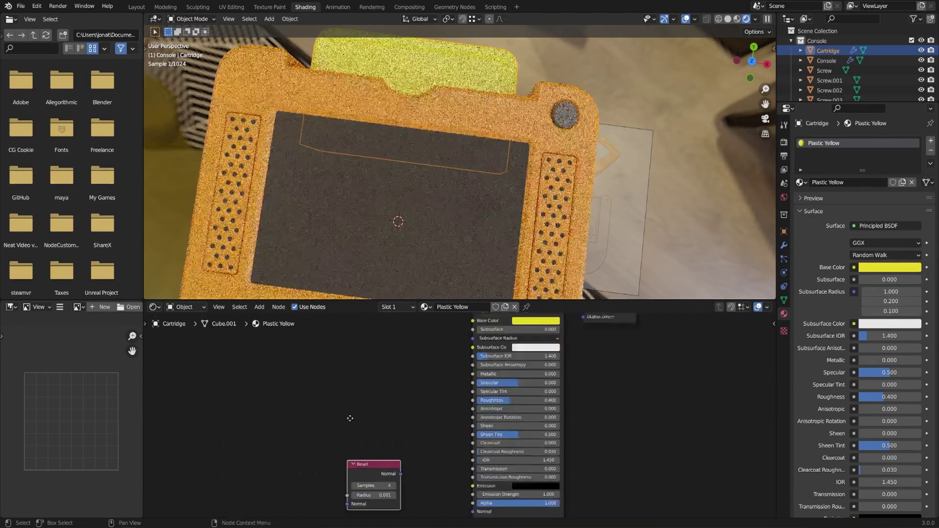
click(360, 440)
drag(387, 431, 458, 469)
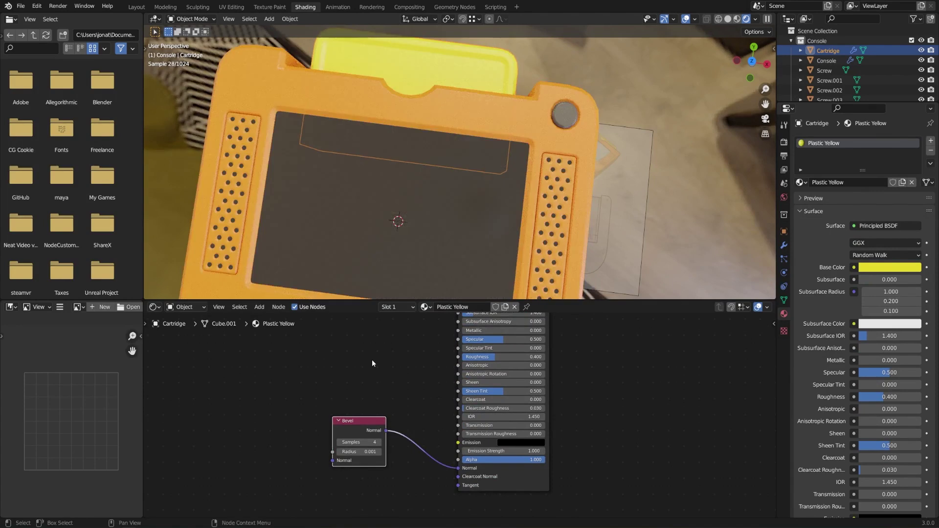
Bring a screw on the back of the console into close view and restrict viewport rendering to a region around it
middle_drag(469, 241, 478, 198)
scroll(478, 197, up, 2)
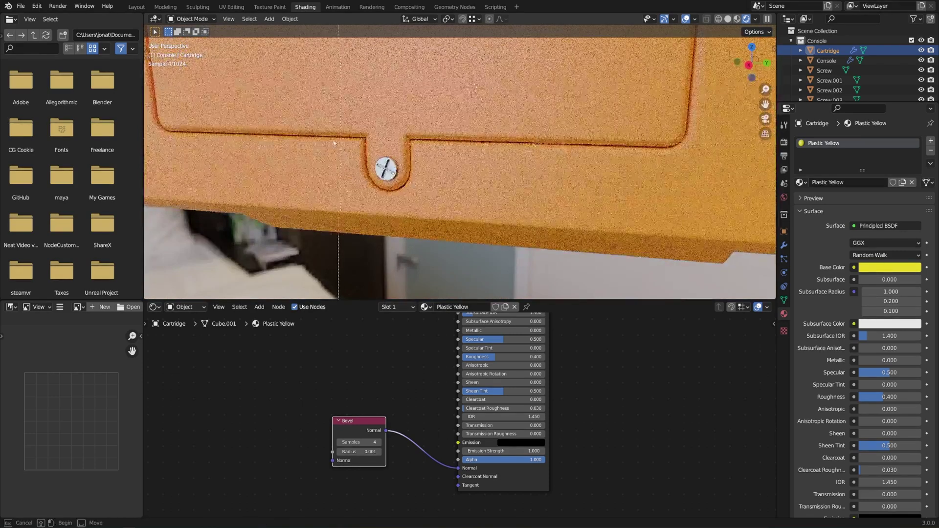
drag(324, 131, 433, 202)
scroll(433, 182, up, 5)
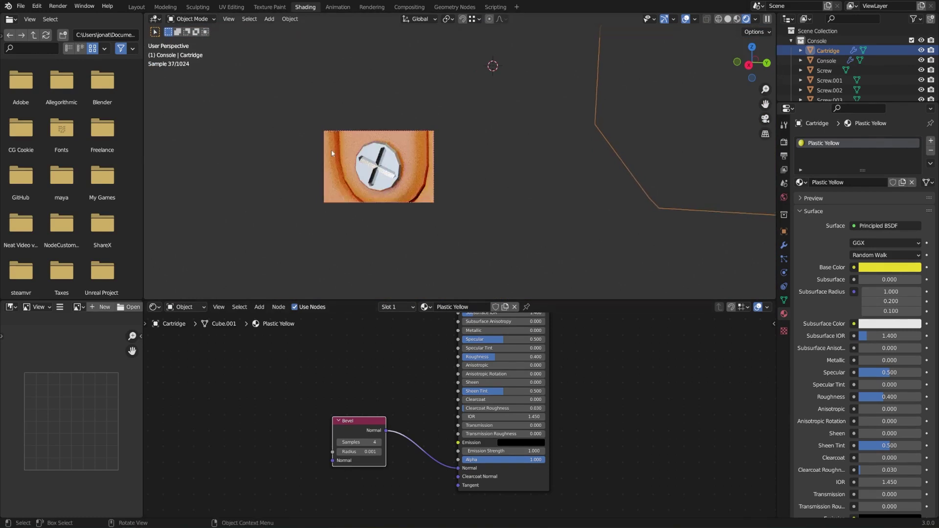
Paste the Bevel node into the Screws material and connect it to the Principled BSDF's Normal input
click(377, 165)
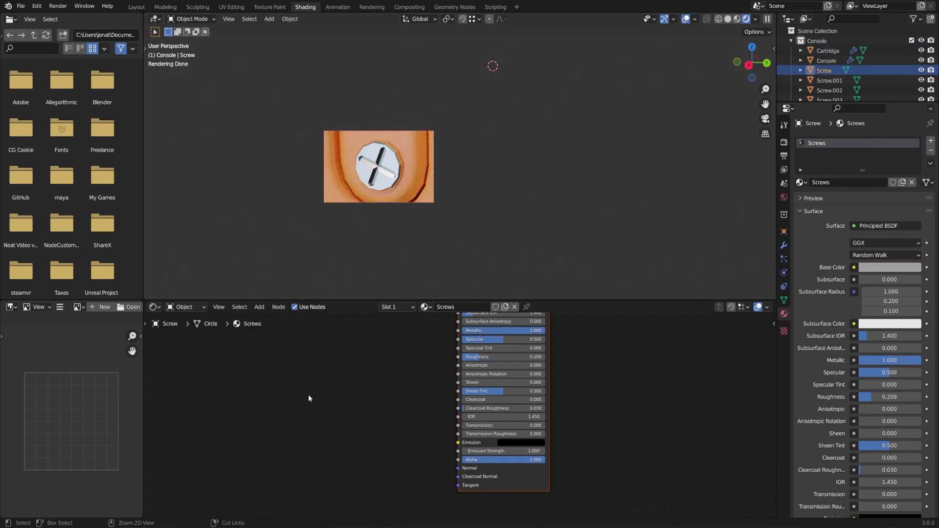
key(ctrl+v)
drag(385, 430, 458, 468)
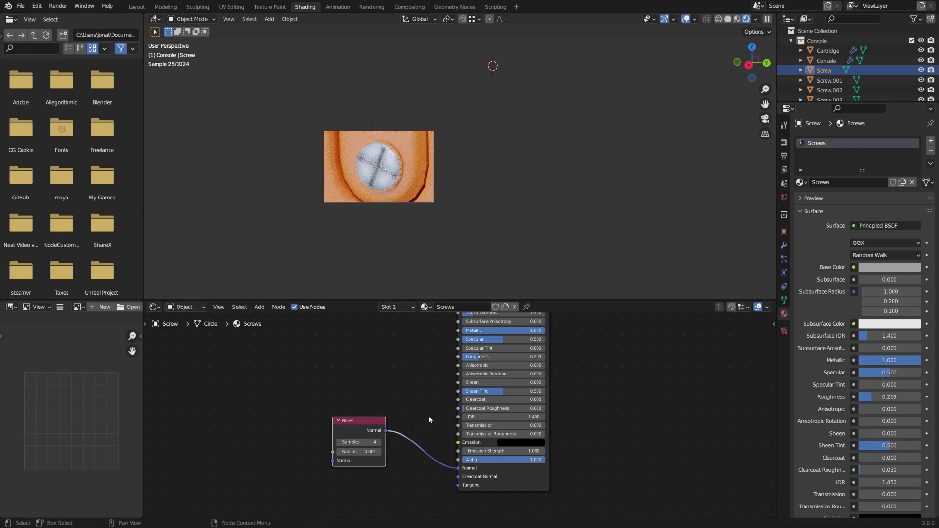
Reduce the Bevel node's radius in the Screws material so that the field reads 0.000
mouse_move(427, 352)
middle_down()
mouse_move(416, 468)
mouse_move(420, 360)
middle_up()
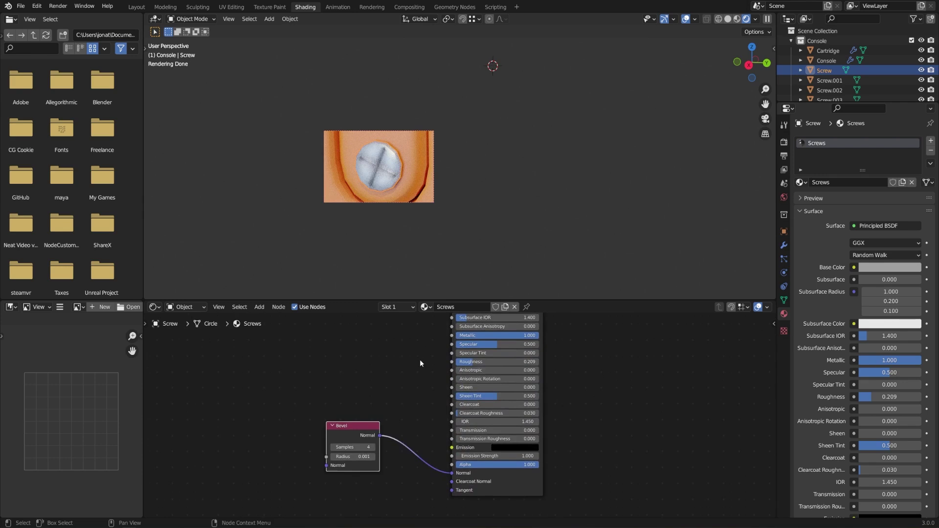
click(363, 456)
text(0.000)
key(Return)
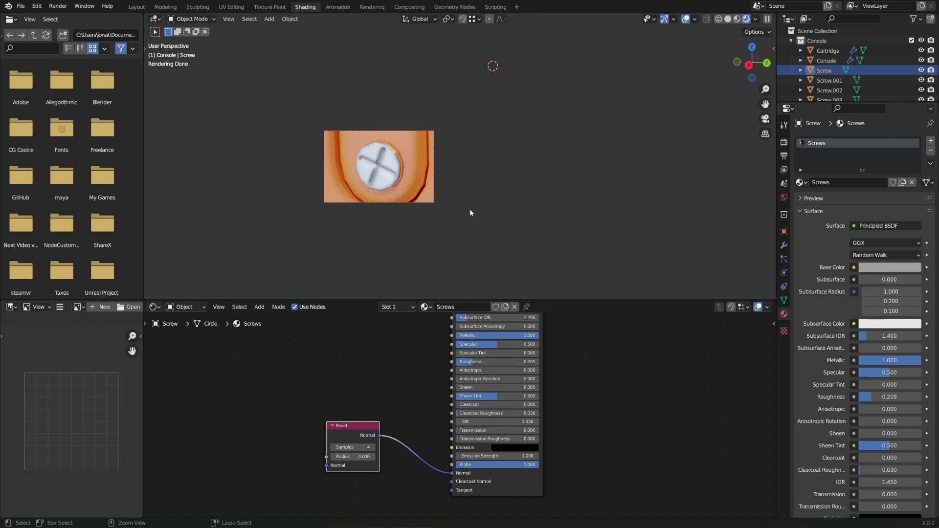
Clear the viewport render region and inspect the whole console from the front
key(ctrl+alt+b)
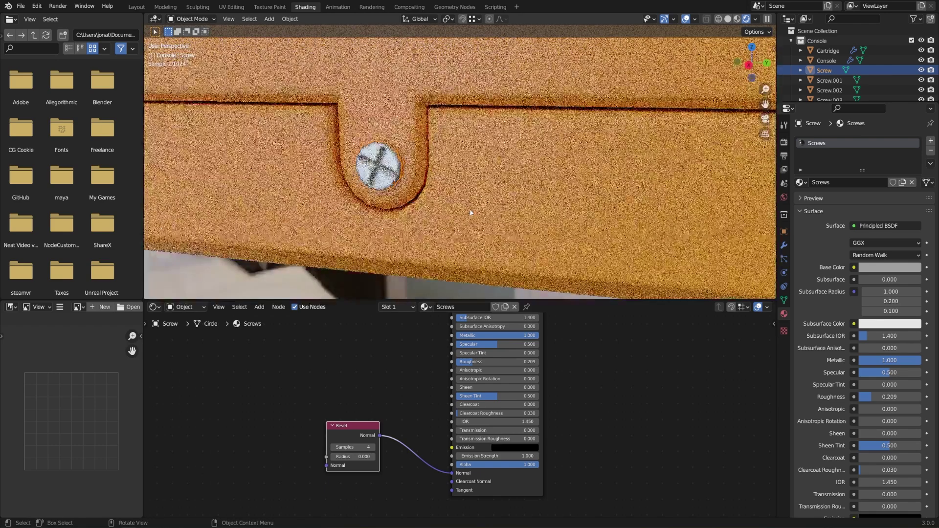
scroll(470, 212, down, 10)
middle_drag(448, 151, 534, 185)
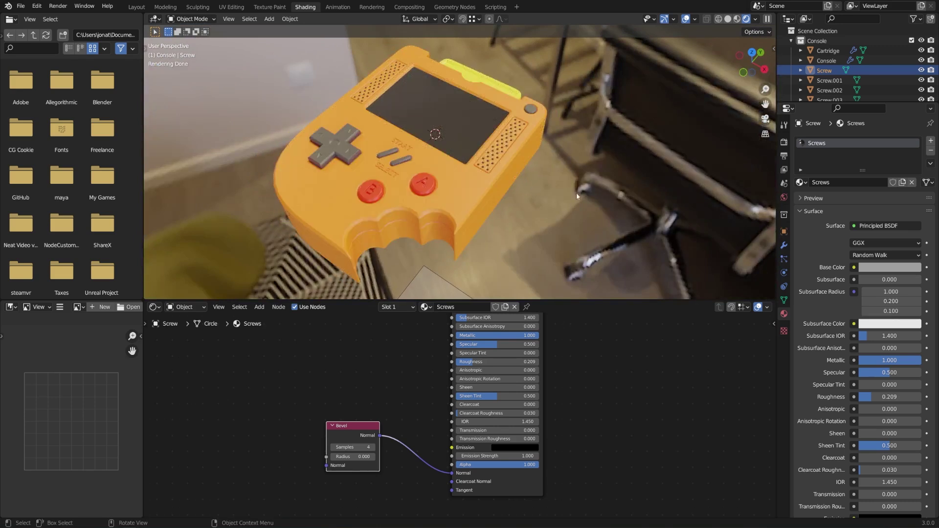
Join the file browser area into the 3D viewport so the viewport takes over its space
right_click(144, 91)
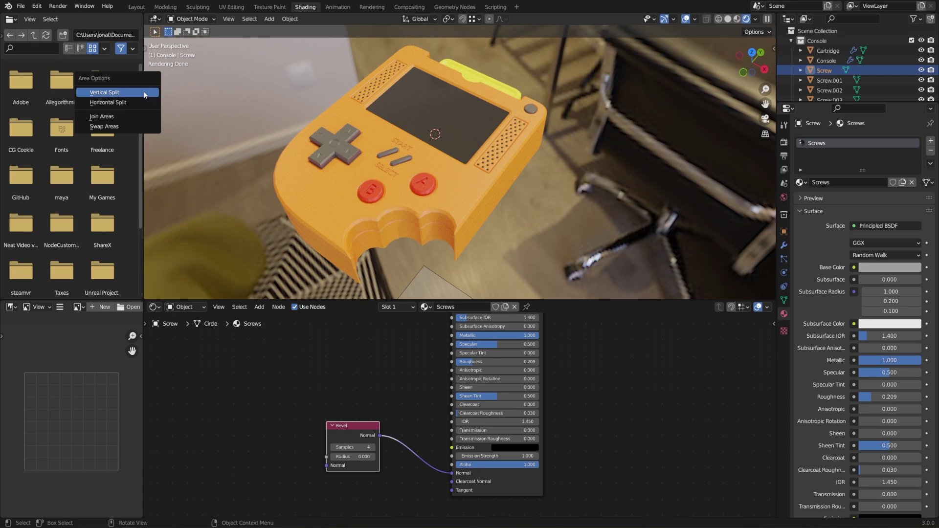
click(136, 119)
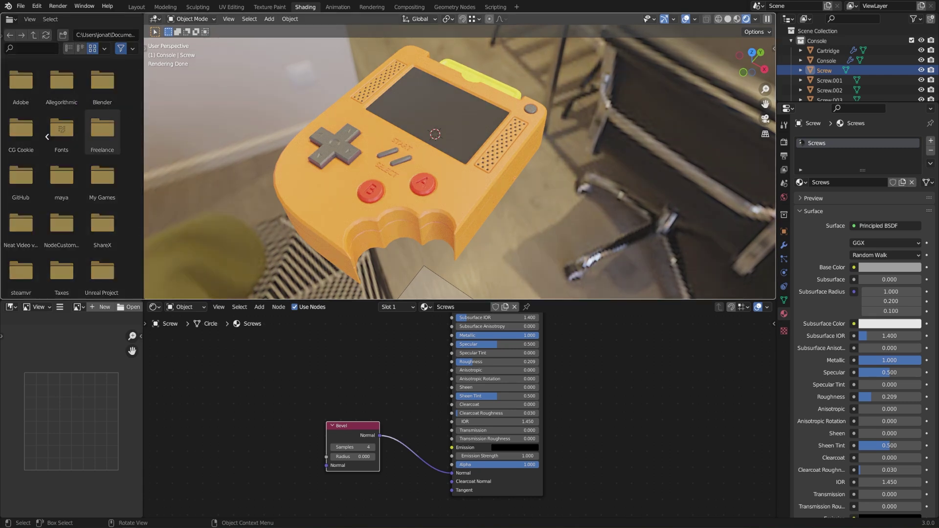
click(52, 163)
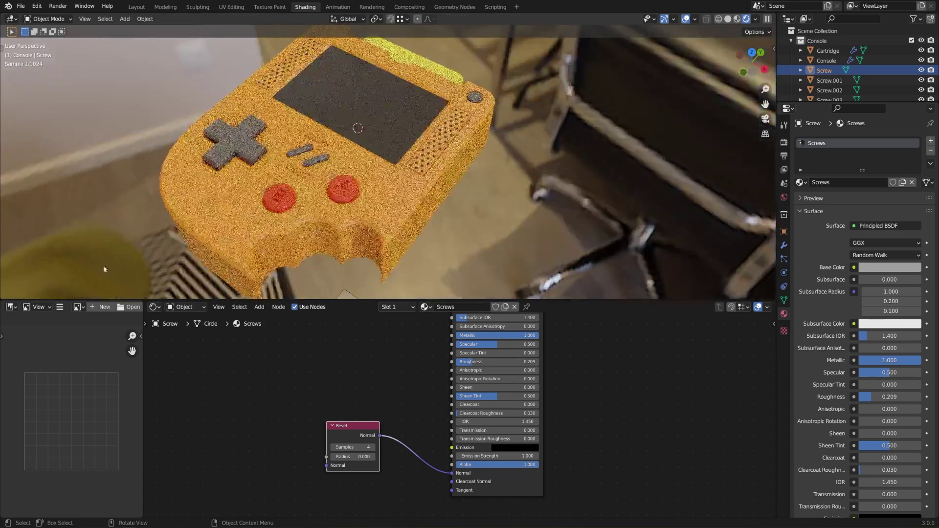
Join the image editor area into the shader editor and make the Outliner taller
right_click(145, 351)
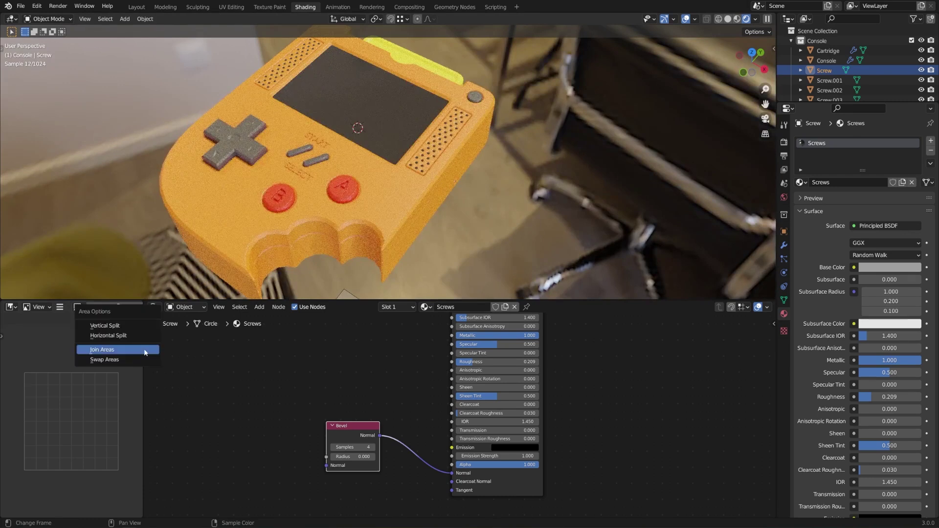
click(145, 352)
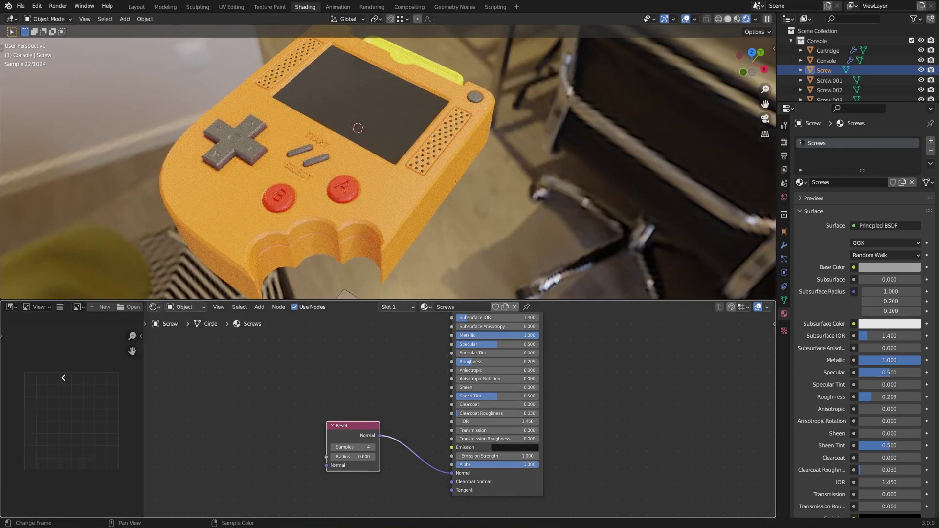
click(64, 379)
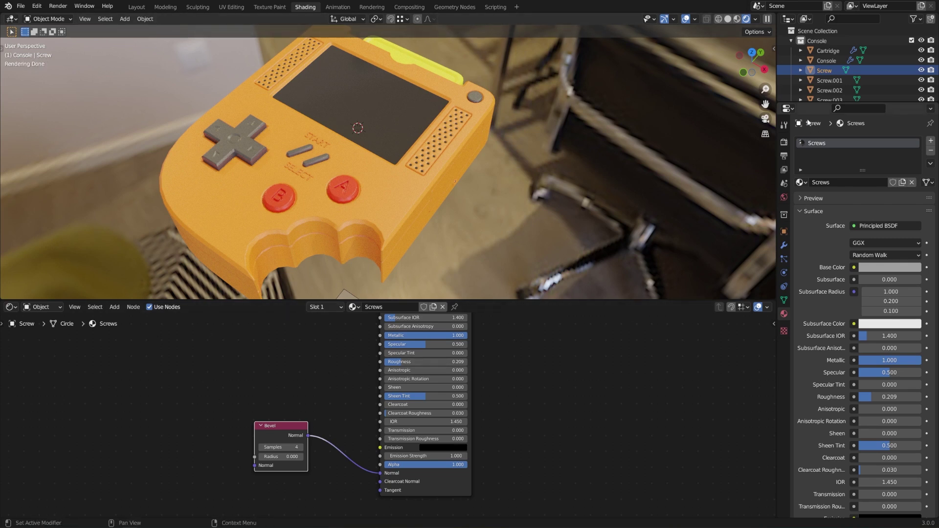
drag(810, 102, 817, 132)
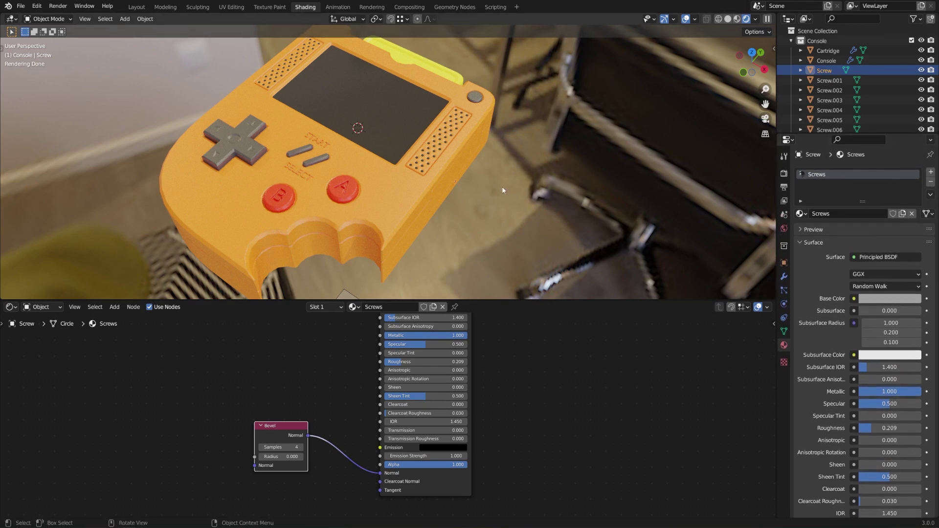
click(424, 204)
key(g)
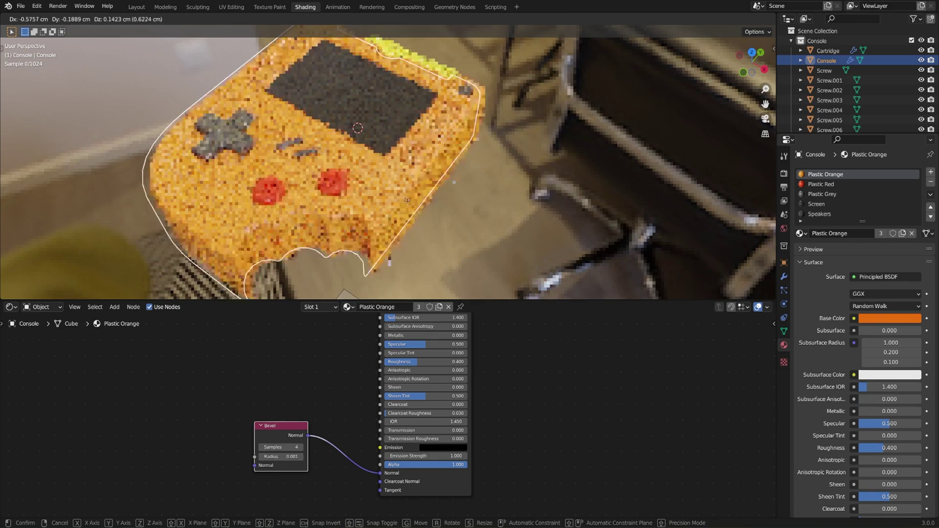
right_click(460, 217)
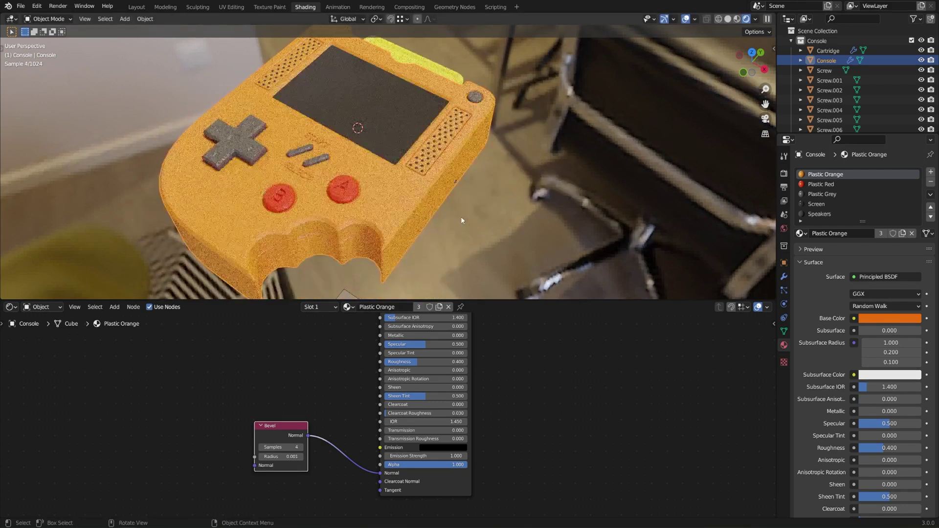
Parent the Cartridge, all the Screw objects and the Select and Start texts to the Console object
click(824, 70)
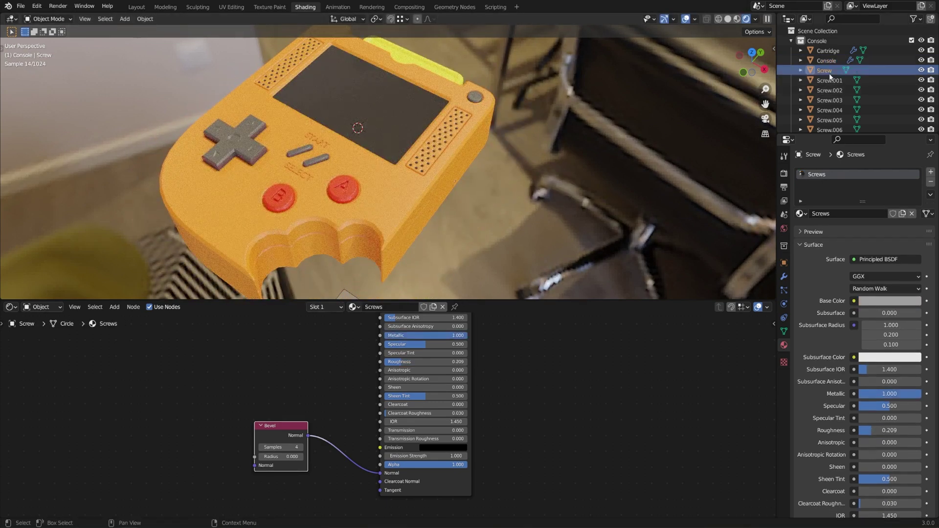
scroll(848, 78, down, 5)
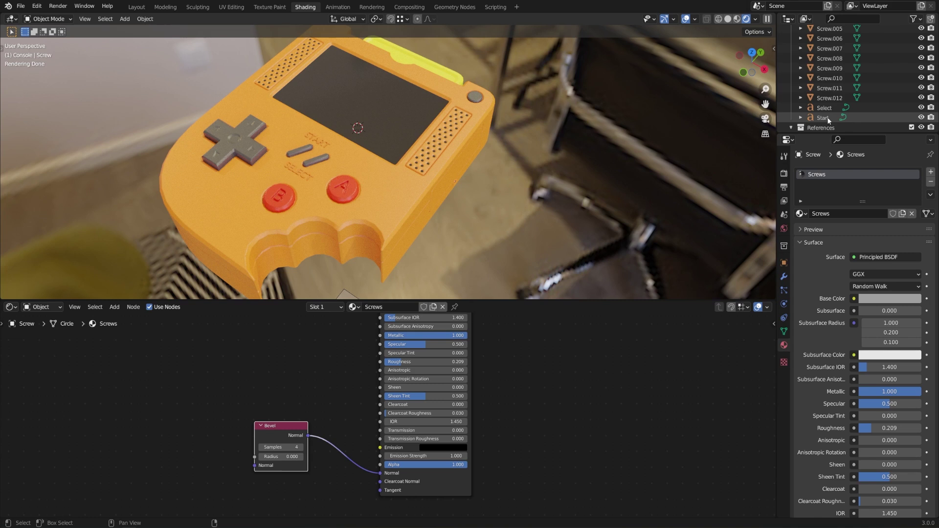
shift+click(840, 106)
scroll(840, 106, up, 5)
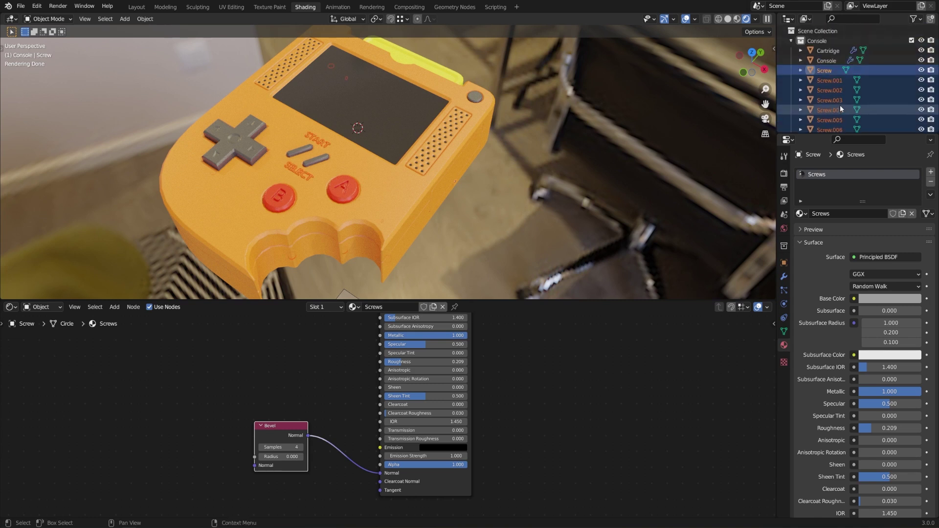
ctrl+click(828, 51)
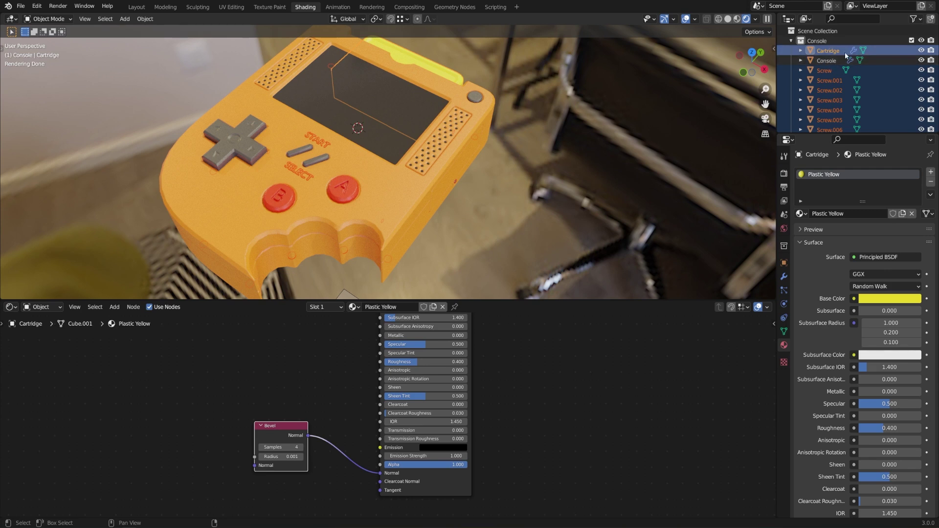
mouse_move(827, 52)
mouse_down()
mouse_move(863, 59)
mouse_move(828, 61)
mouse_up()
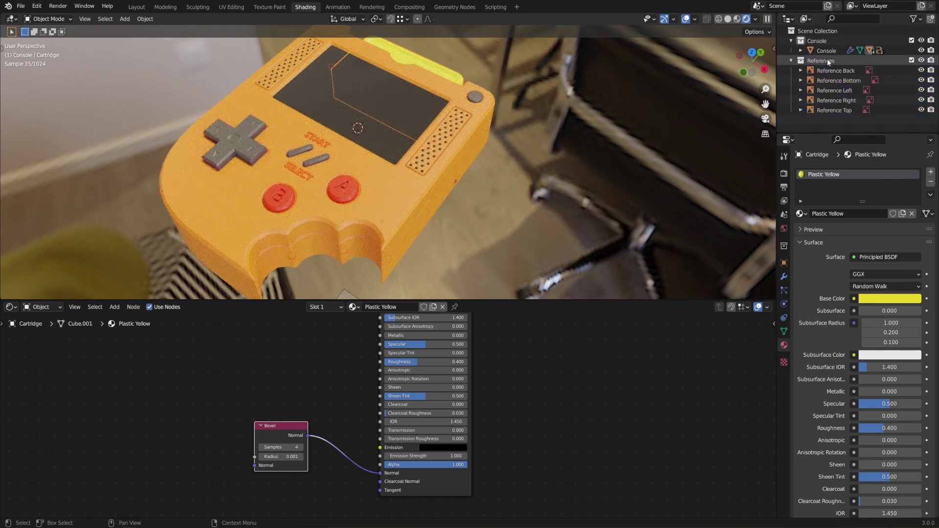
Exclude the References collection from the view layer
click(911, 61)
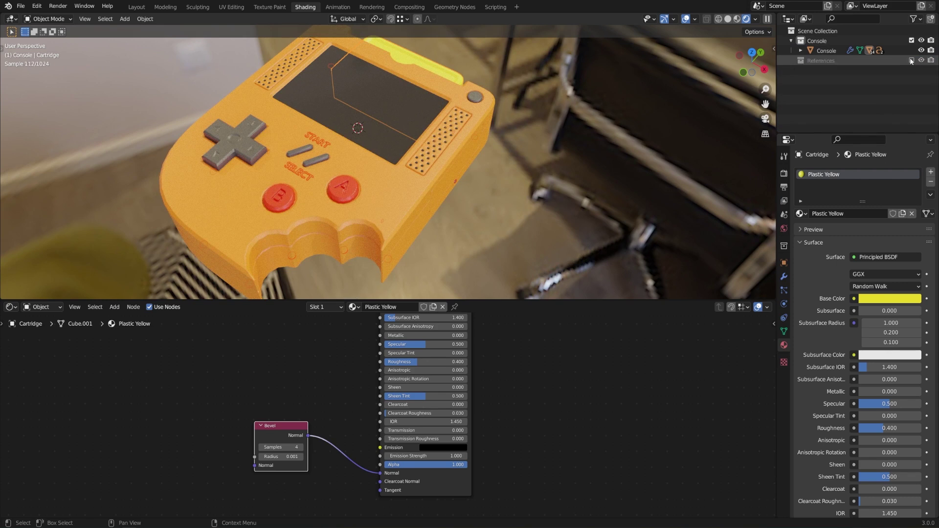